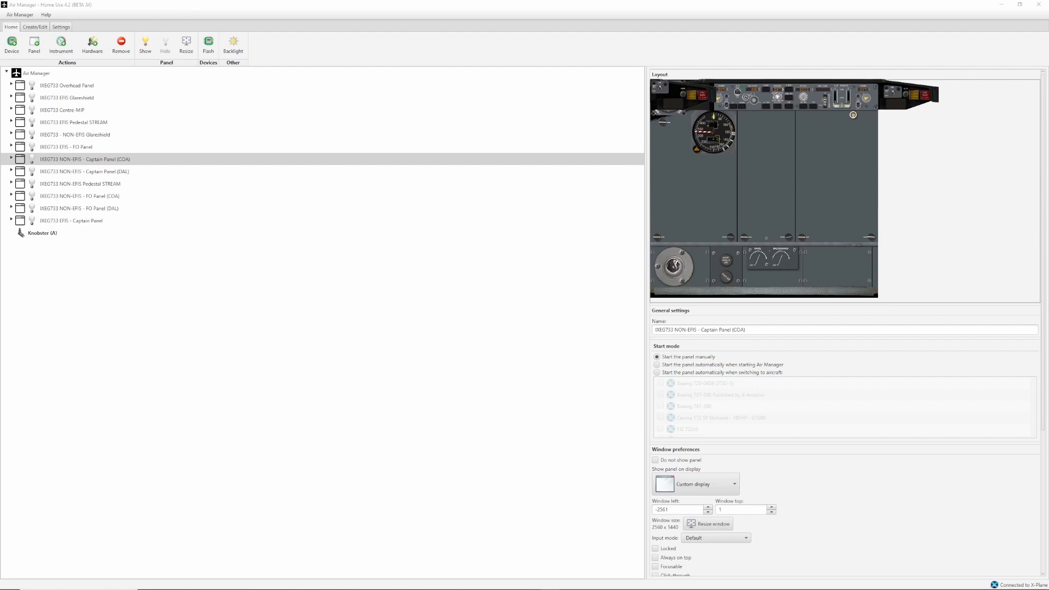
Step: Switch to the X-System simulator window and move it out of the way
{"action": "key", "text": "alt+Tab"}
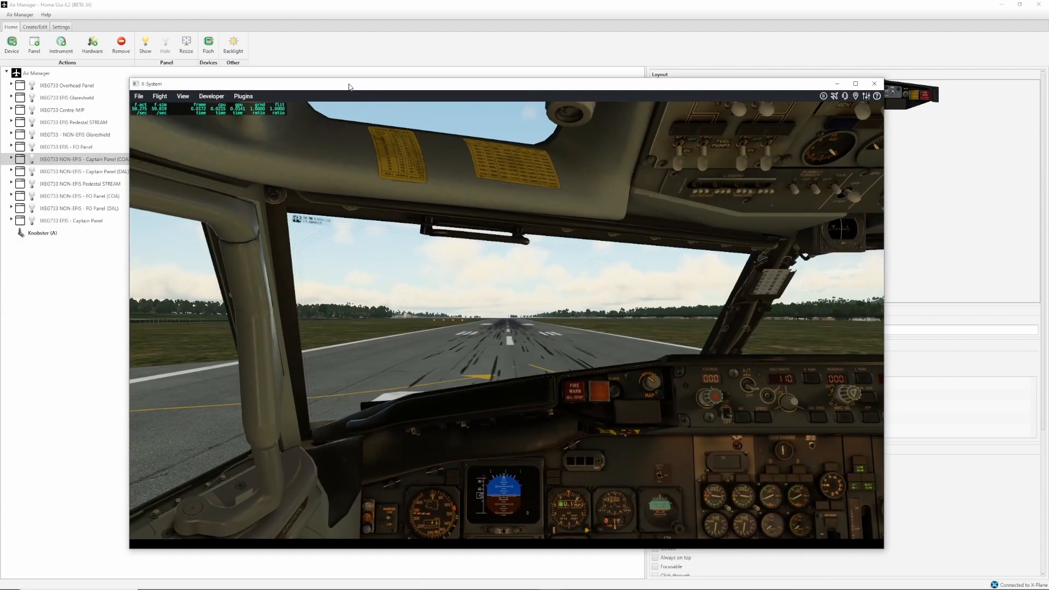
{"action": "left_click_drag", "start_coordinate": [349, 87], "coordinate": [0, 98]}
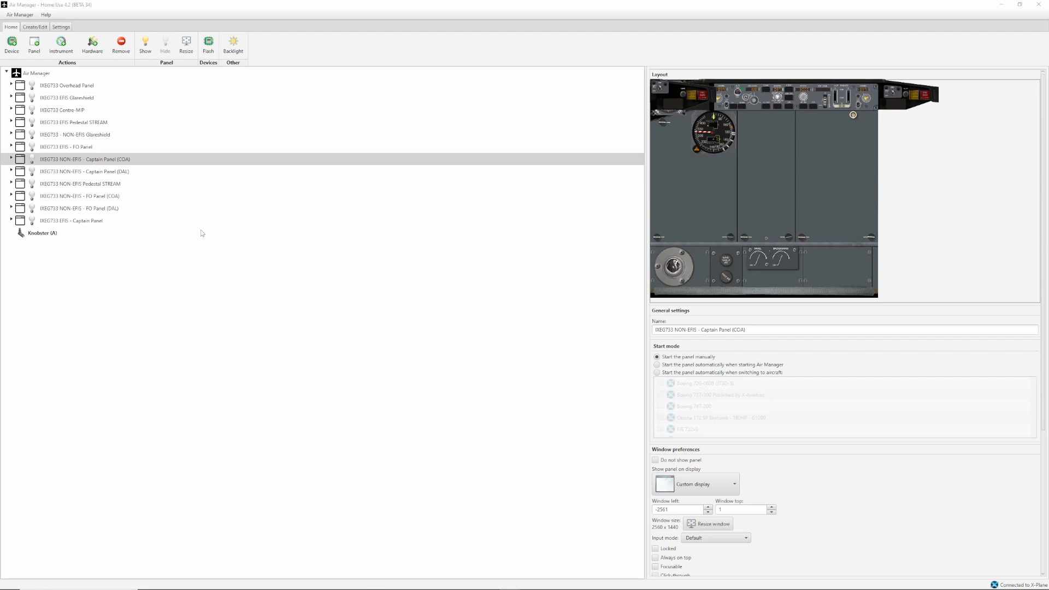
Step: Open the plugin creation and editing area and look through the existing IXEG733 instruments, collapsing their list when finished
{"action": "left_click", "coordinate": [38, 27]}
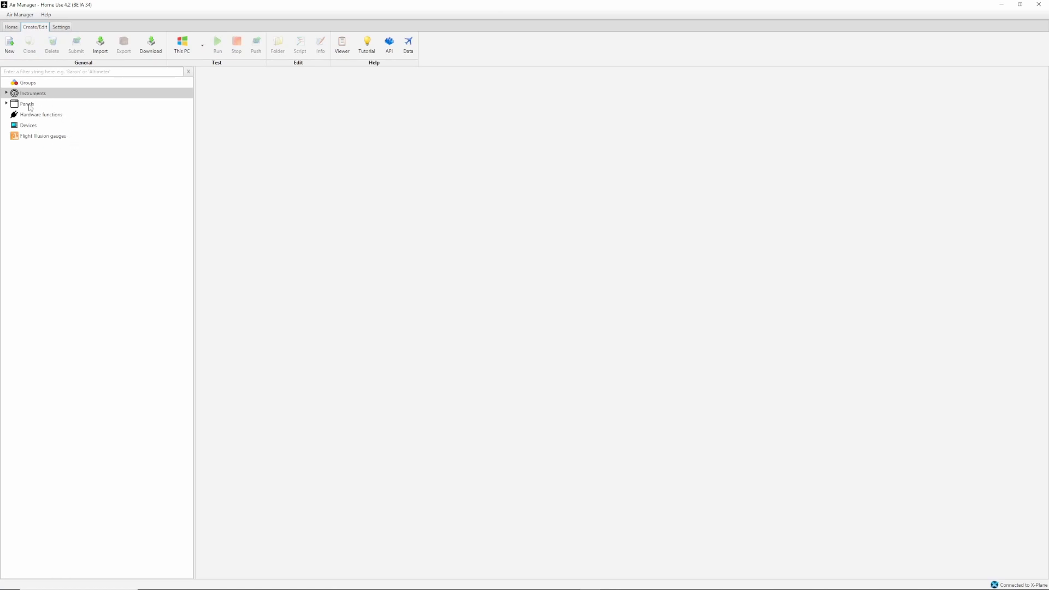
{"action": "left_click", "coordinate": [7, 94]}
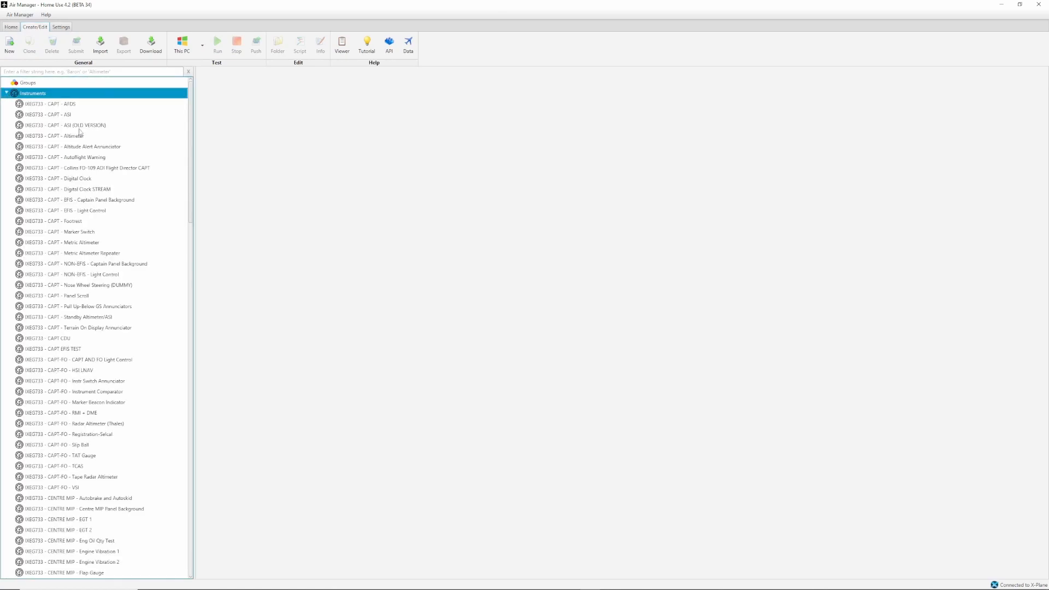
{"action": "scroll", "coordinate": [89, 309], "scroll_direction": "down", "scroll_amount": 12}
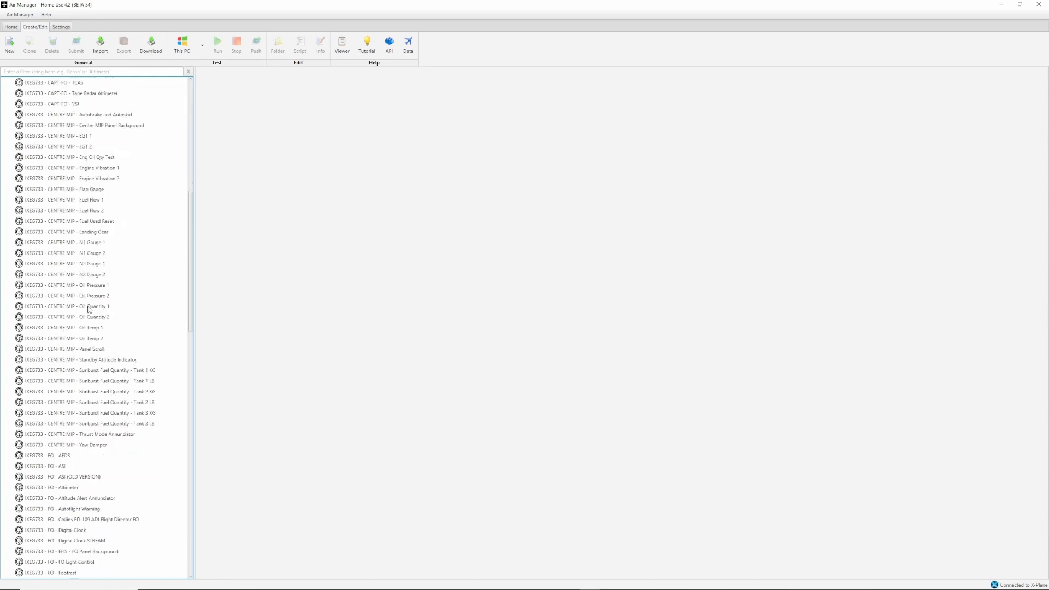
{"action": "scroll", "coordinate": [89, 310], "scroll_direction": "down", "scroll_amount": 20}
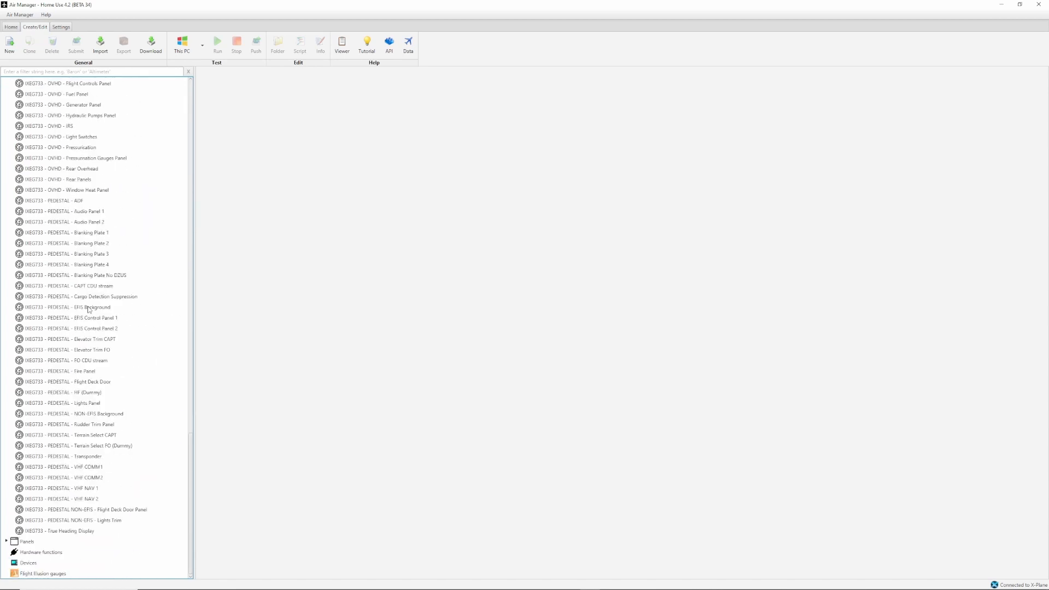
{"action": "scroll", "coordinate": [89, 309], "scroll_direction": "up", "scroll_amount": 20}
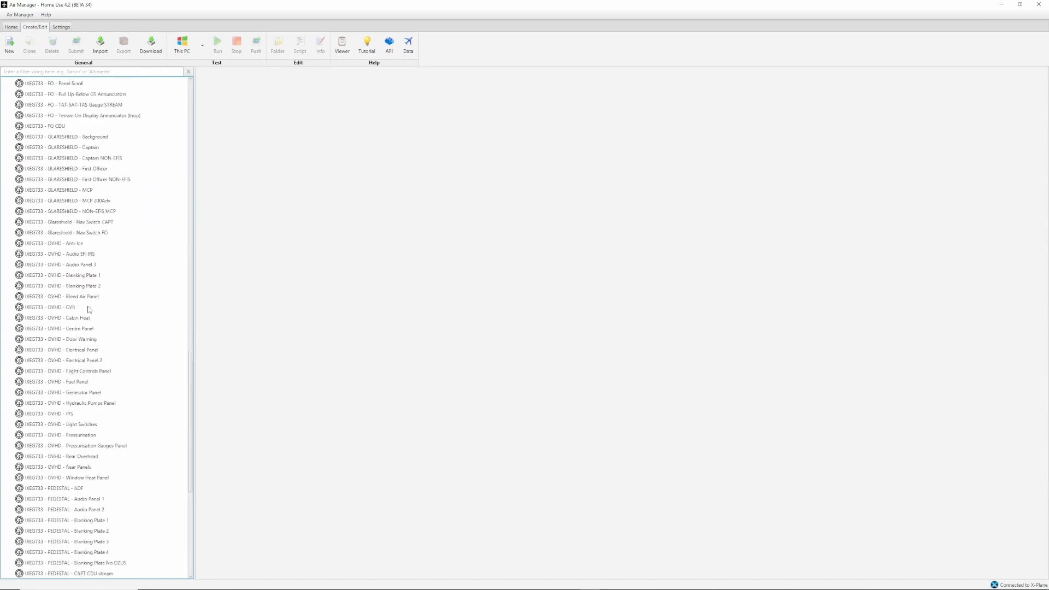
{"action": "scroll", "coordinate": [89, 309], "scroll_direction": "up", "scroll_amount": 2}
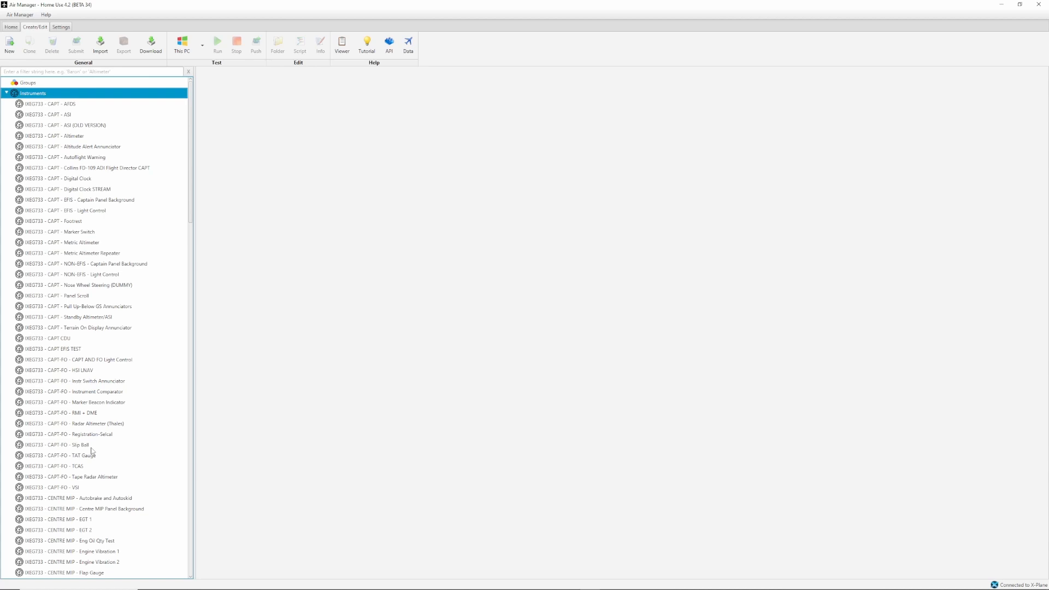
{"action": "left_click", "coordinate": [6, 93]}
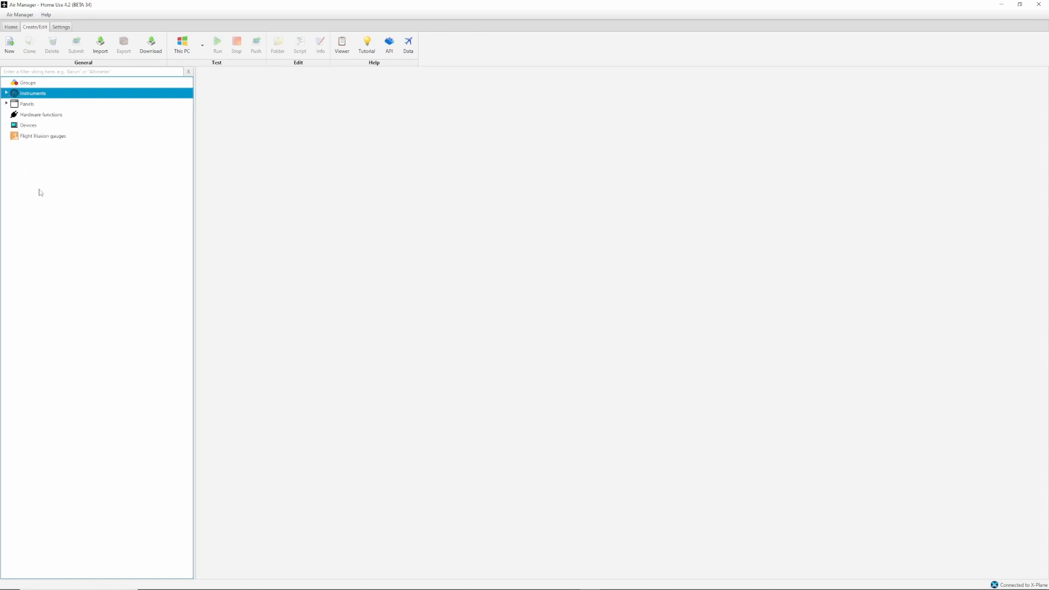
Step: Expand the existing panels and start a new plugin of type Panel
{"action": "left_click", "coordinate": [6, 104]}
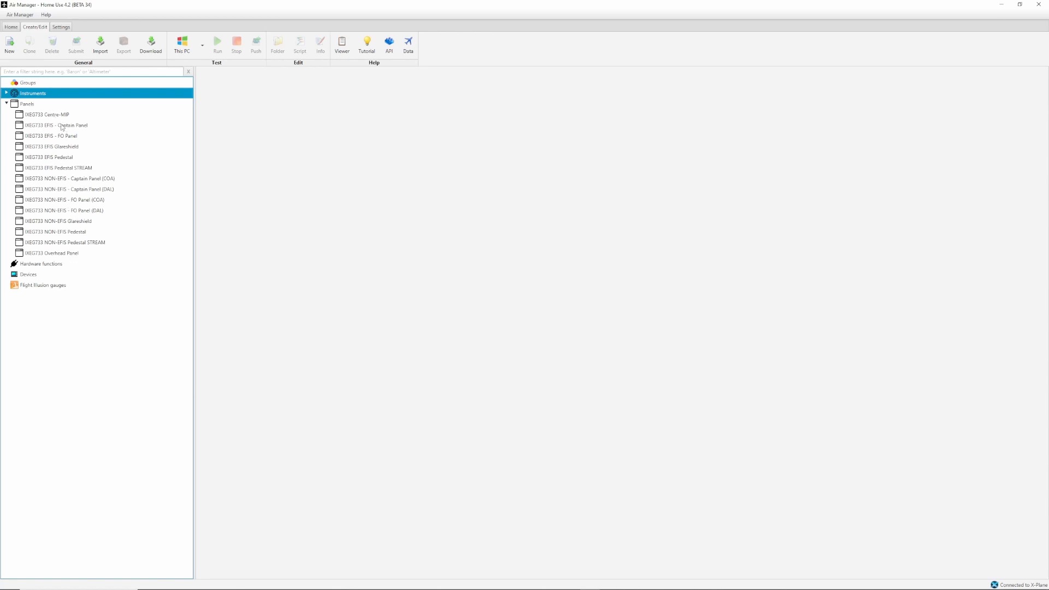
{"action": "left_click", "coordinate": [33, 105]}
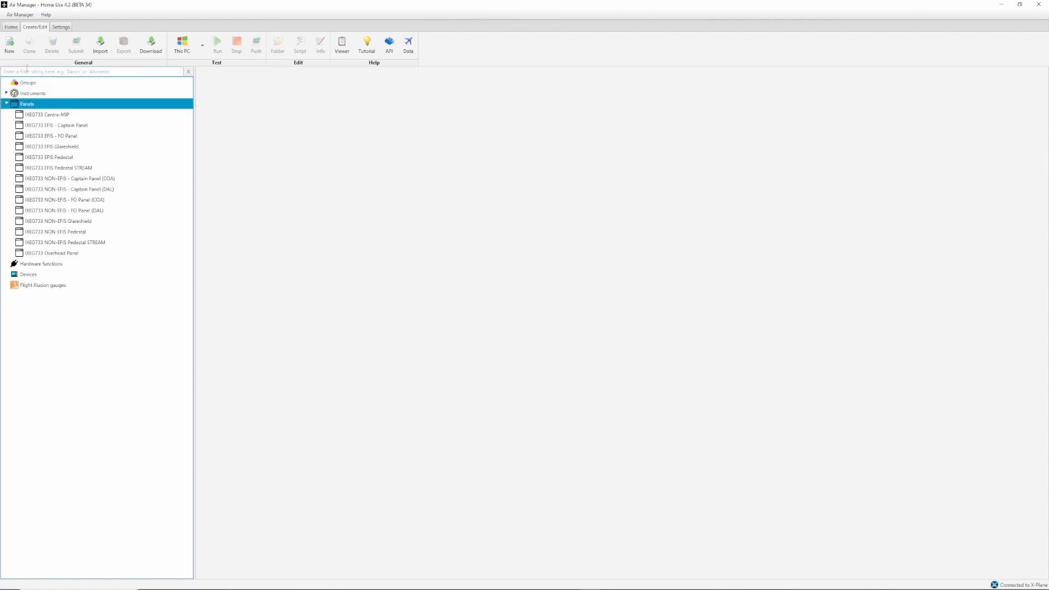
{"action": "left_click", "coordinate": [9, 43]}
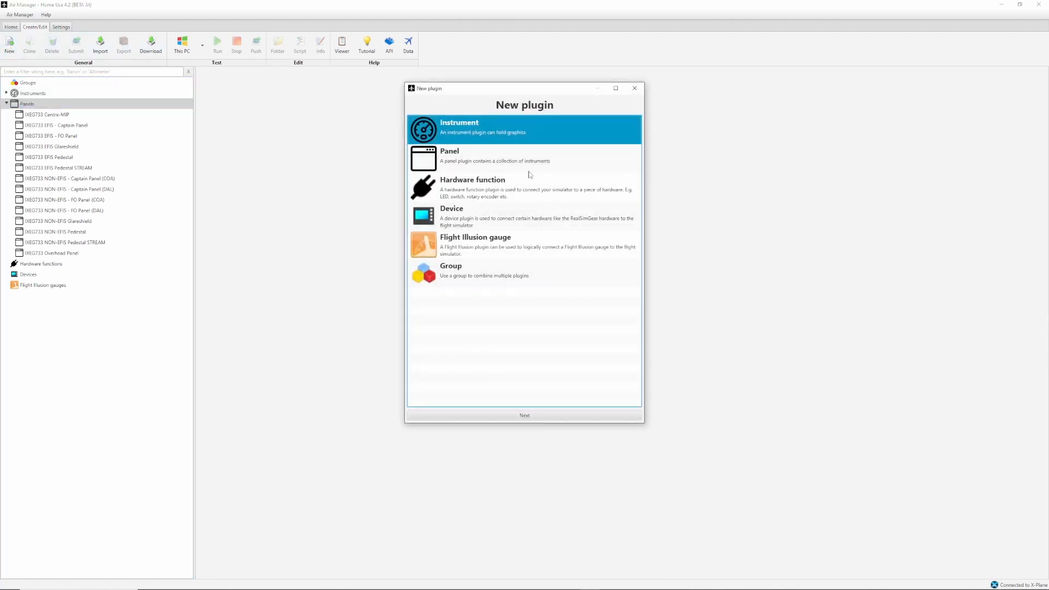
{"action": "left_click", "coordinate": [459, 157]}
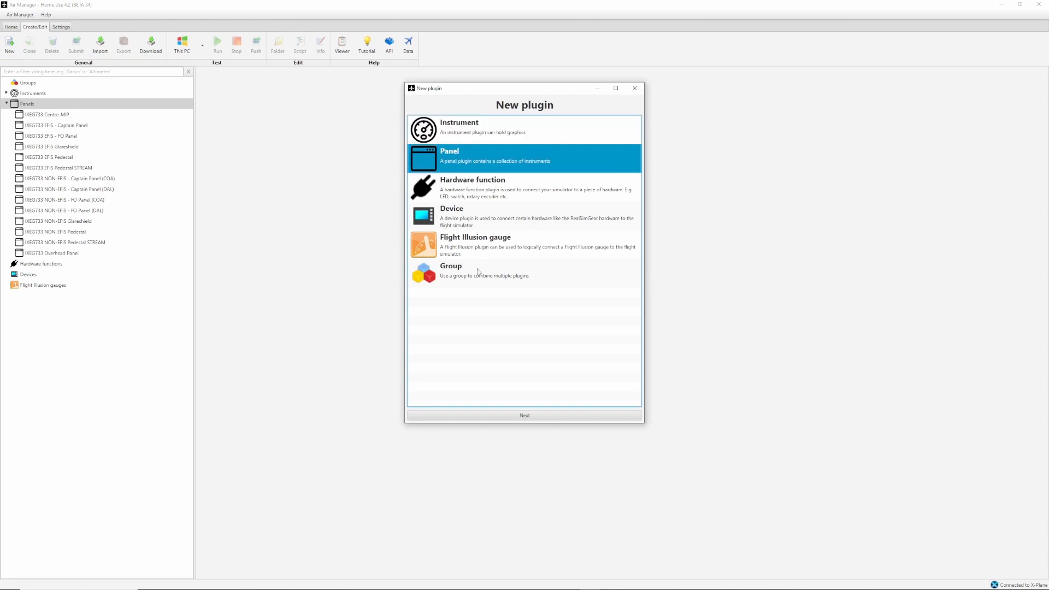
{"action": "left_click", "coordinate": [524, 415]}
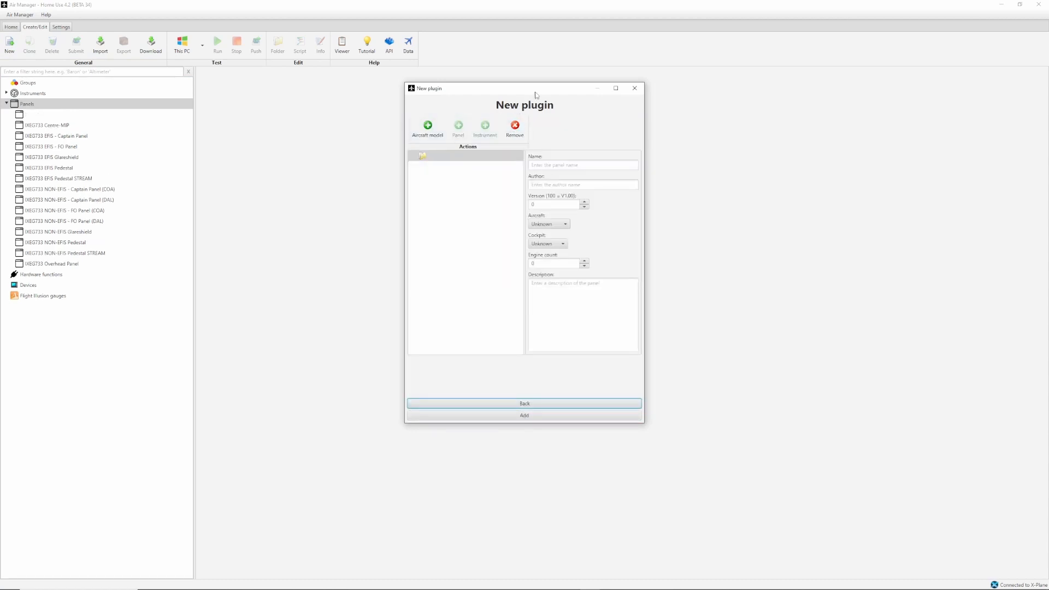
{"action": "left_click_drag", "start_coordinate": [536, 92], "coordinate": [369, 137]}
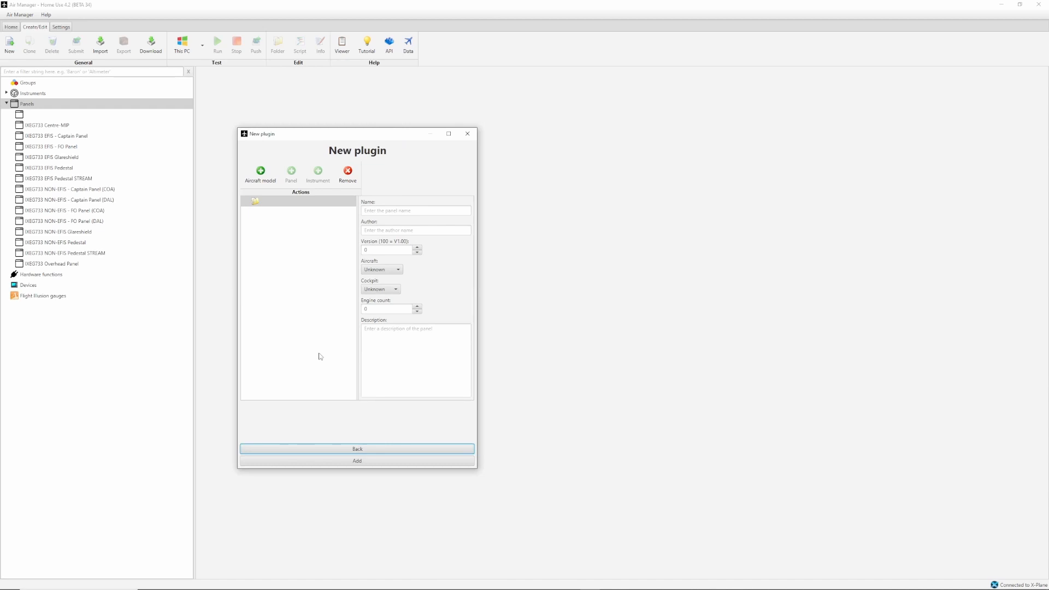
Step: Name the new panel plugin "Boeing 737-300", with author IXEG and version 1
{"action": "left_click", "coordinate": [388, 210]}
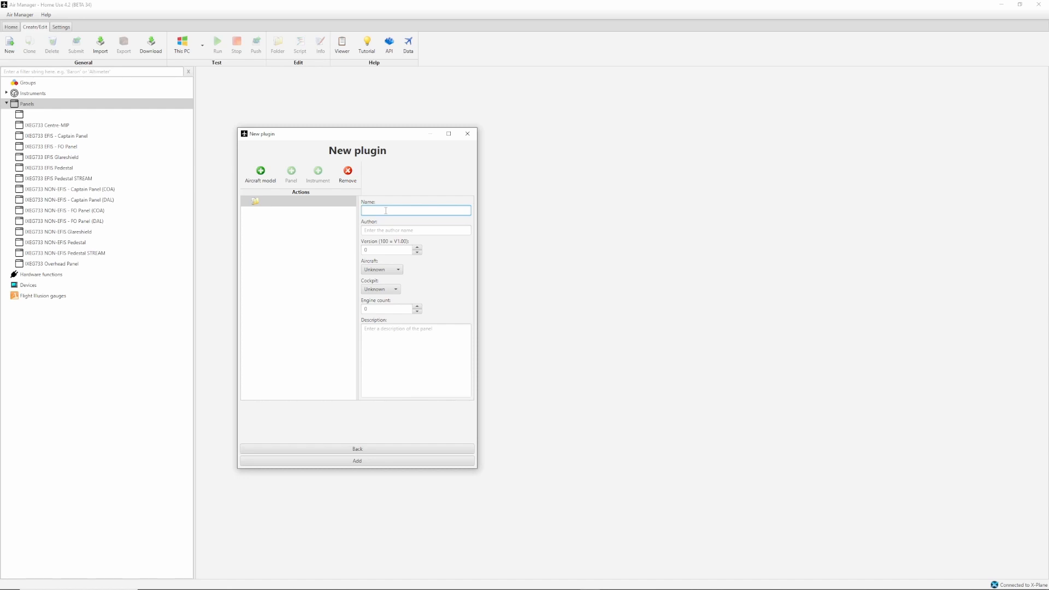
{"action": "type", "text": "Boeing 737-300"}
{"action": "left_click", "coordinate": [391, 230]}
{"action": "type", "text": "IXE"}
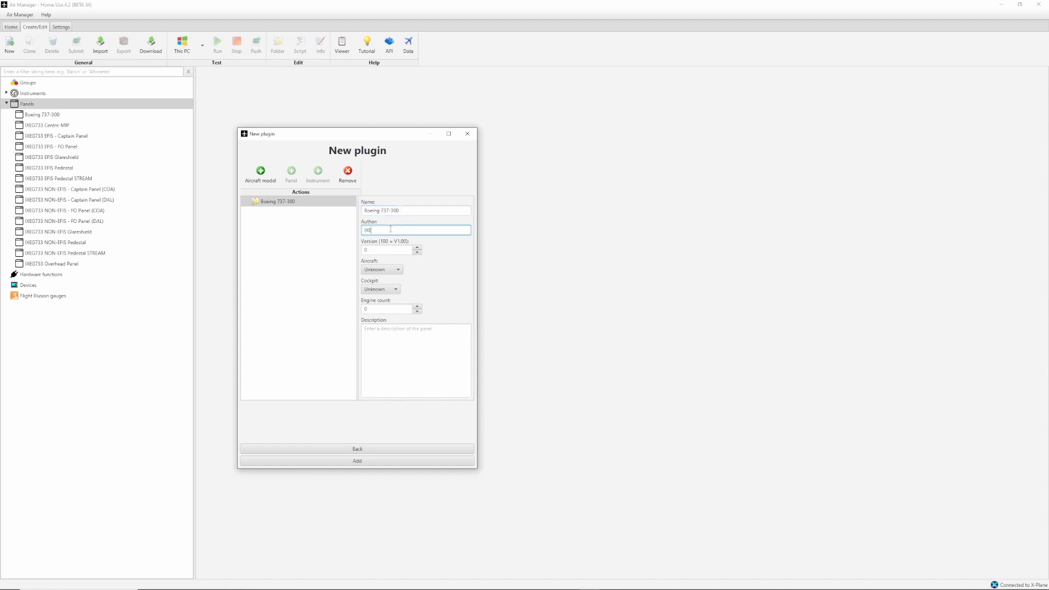
{"action": "type", "text": "G"}
{"action": "left_click", "coordinate": [417, 247]}
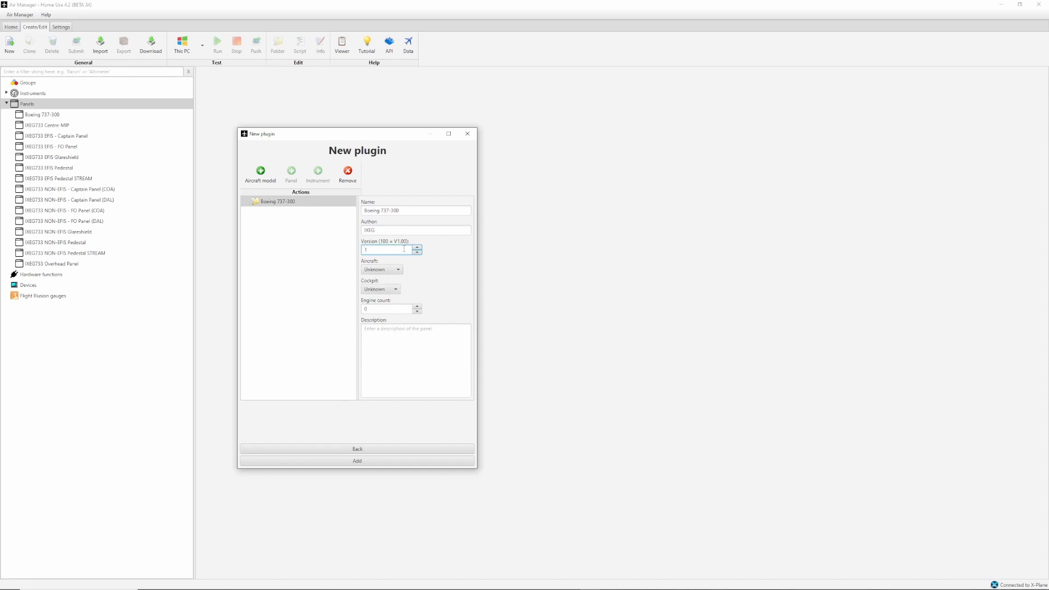
Step: Set the plugin's aircraft type to Turbofan, its cockpit to Steam and its engine count to 2
{"action": "left_click", "coordinate": [395, 270]}
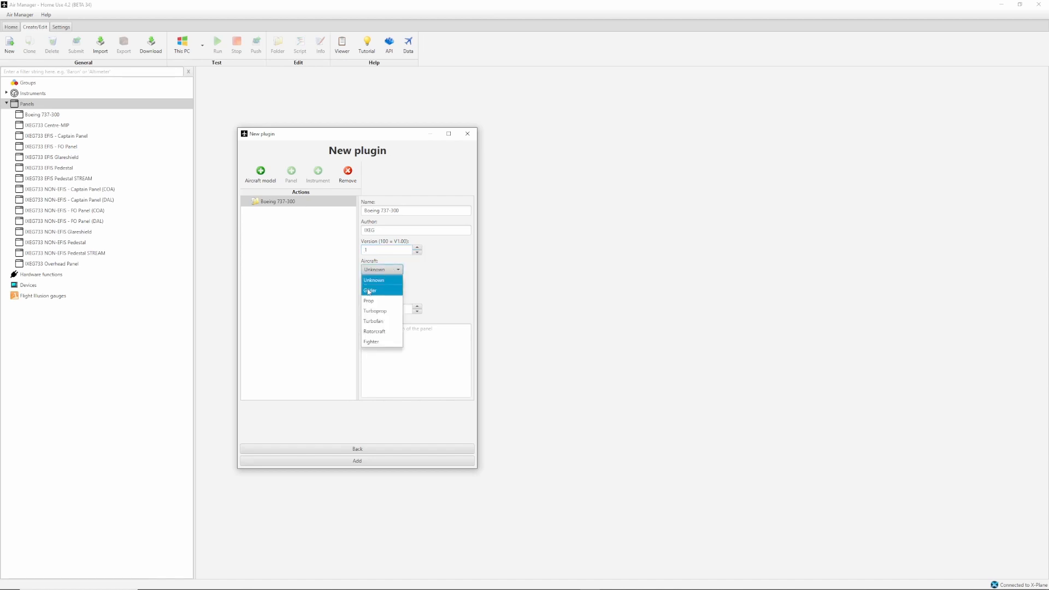
{"action": "left_click", "coordinate": [381, 321]}
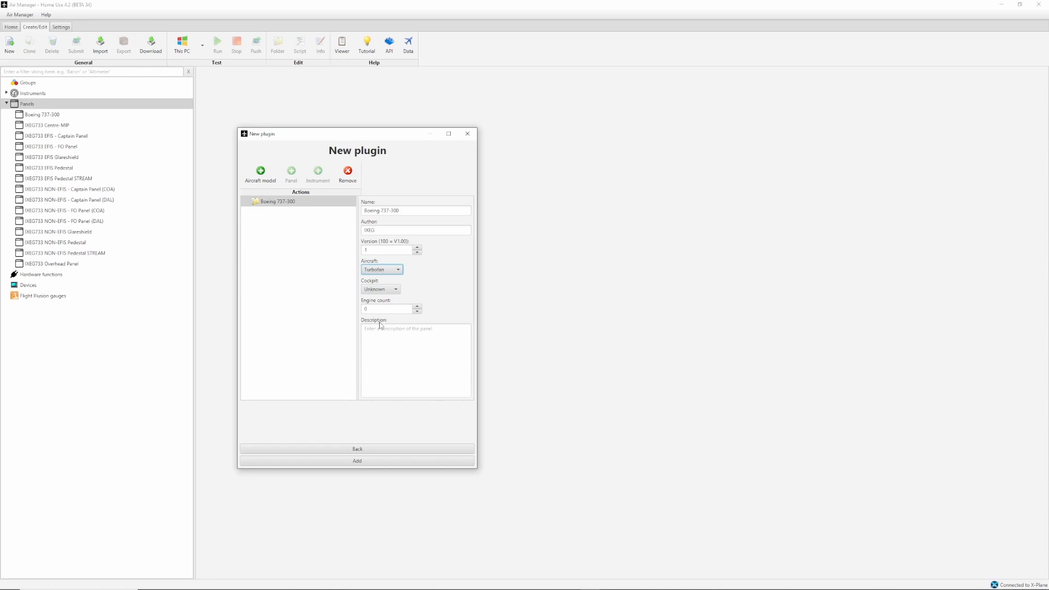
{"action": "left_click", "coordinate": [391, 289]}
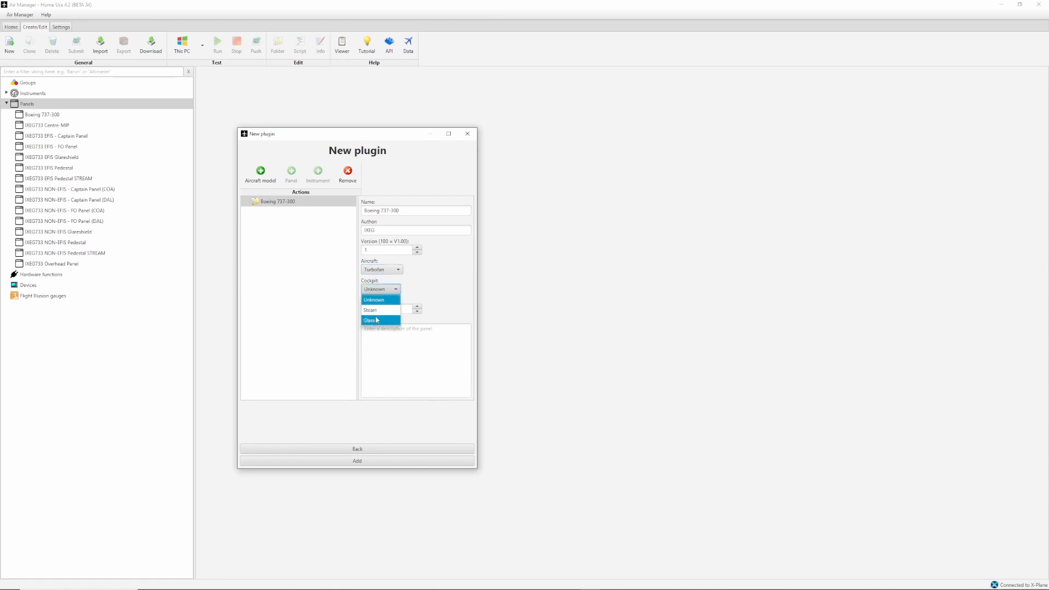
{"action": "left_click", "coordinate": [379, 316]}
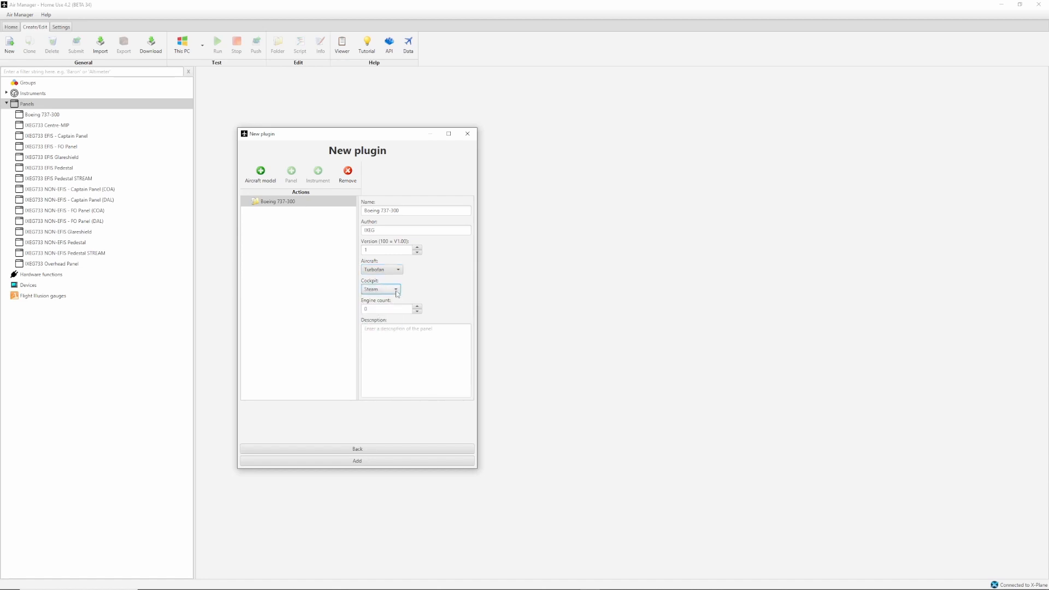
{"action": "left_click", "coordinate": [420, 360]}
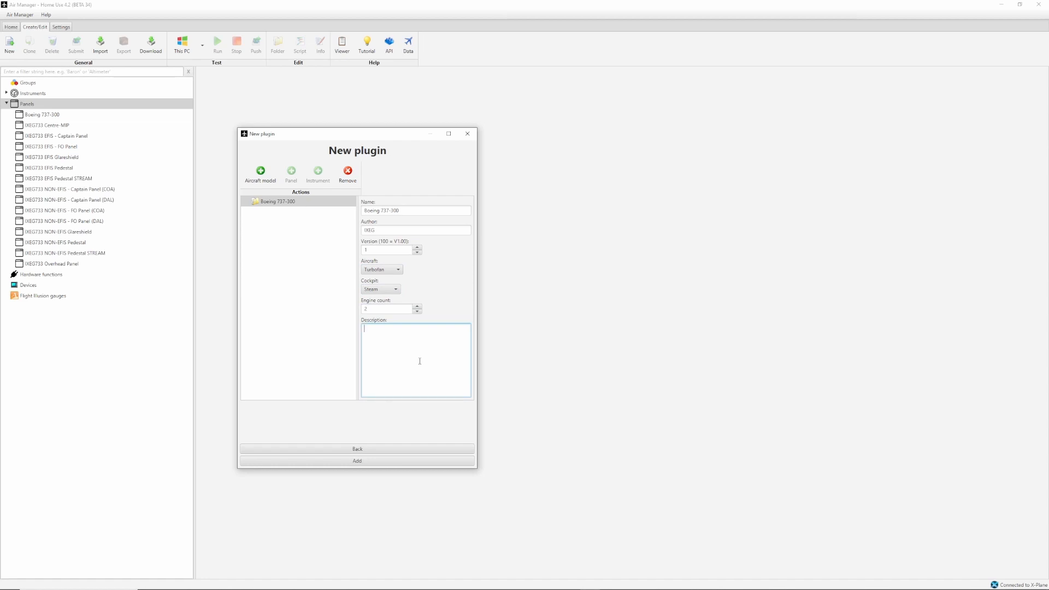
Step: Add an aircraft model to the Boeing 737-300 plugin with make Boeing and model 737-300
{"action": "left_click", "coordinate": [290, 202]}
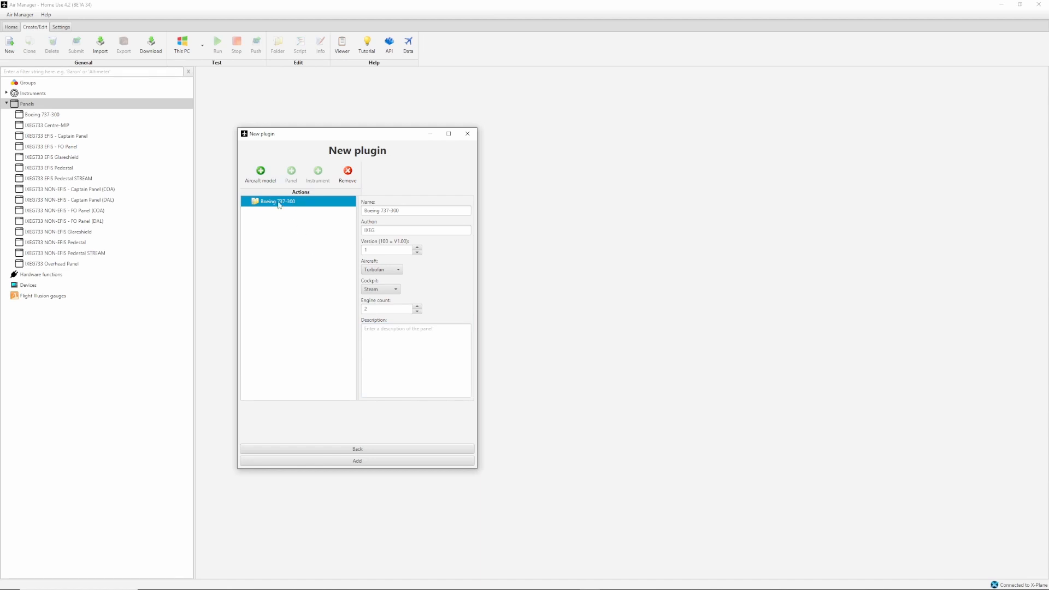
{"action": "left_click", "coordinate": [261, 176]}
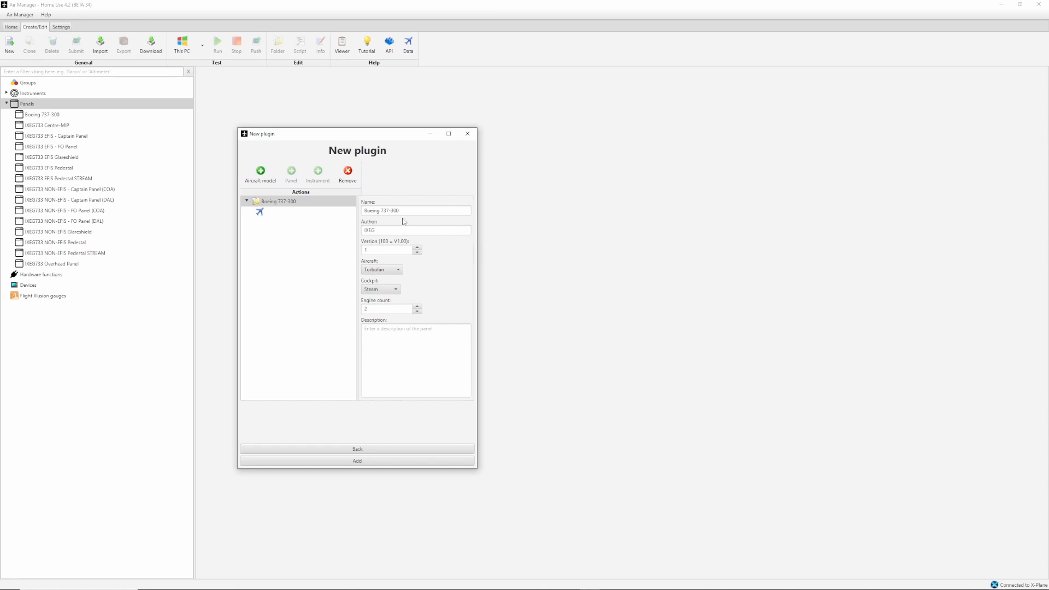
{"action": "left_click", "coordinate": [262, 212]}
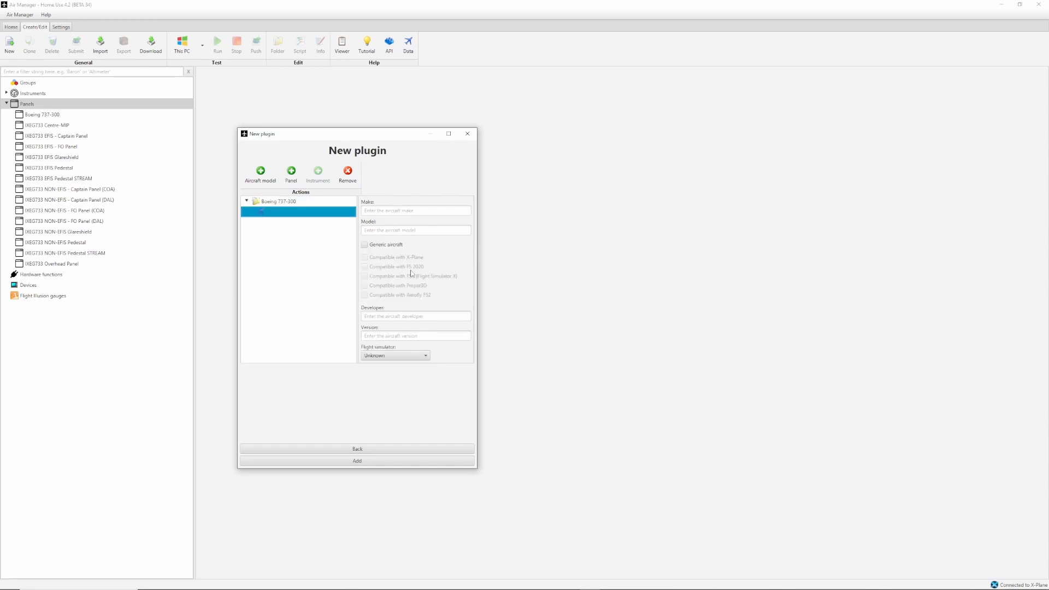
{"action": "left_click", "coordinate": [400, 212]}
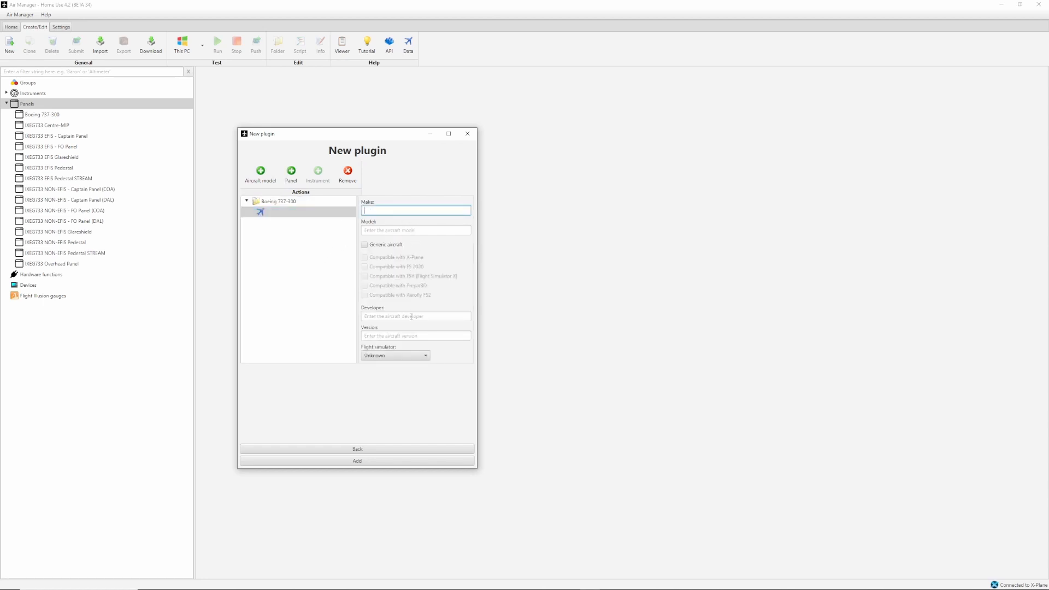
{"action": "type", "text": "Boeing"}
{"action": "left_click", "coordinate": [392, 233]}
{"action": "type", "text": "737"}
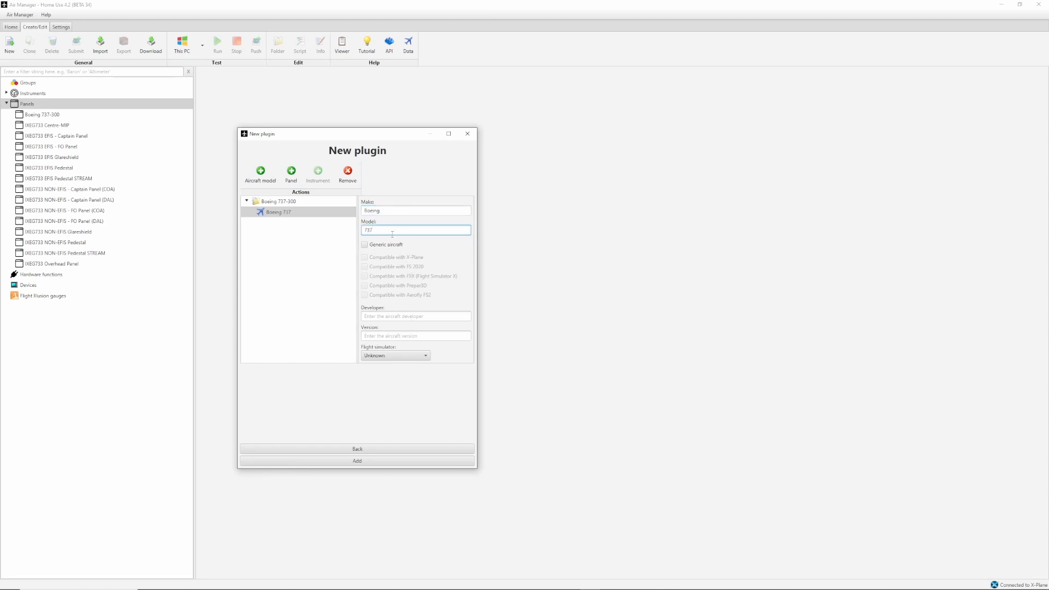
{"action": "type", "text": "-300"}
{"action": "left_click", "coordinate": [365, 245]}
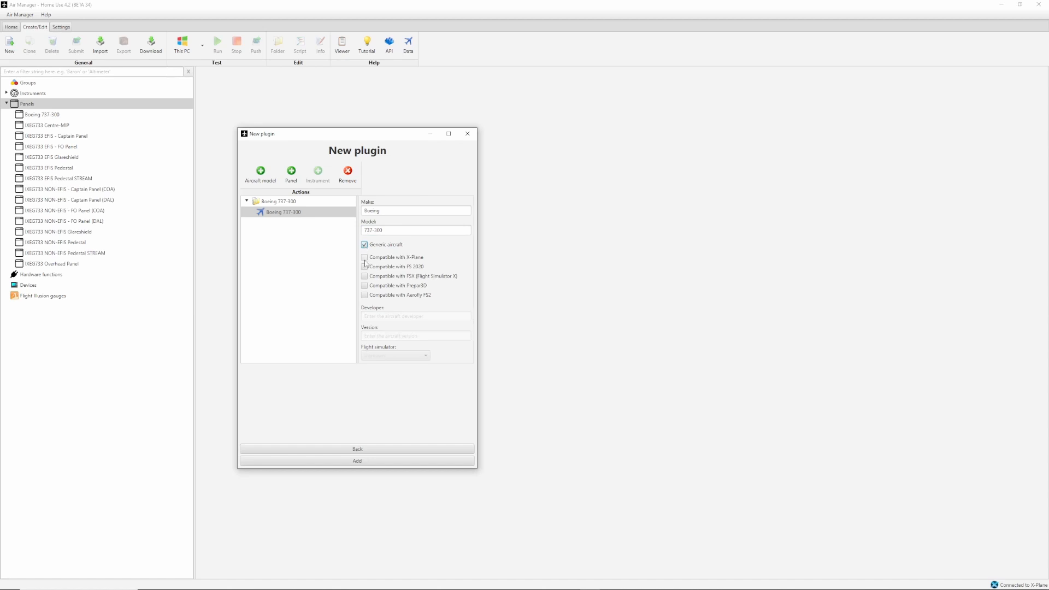
{"action": "left_click", "coordinate": [365, 258]}
{"action": "left_click", "coordinate": [365, 245]}
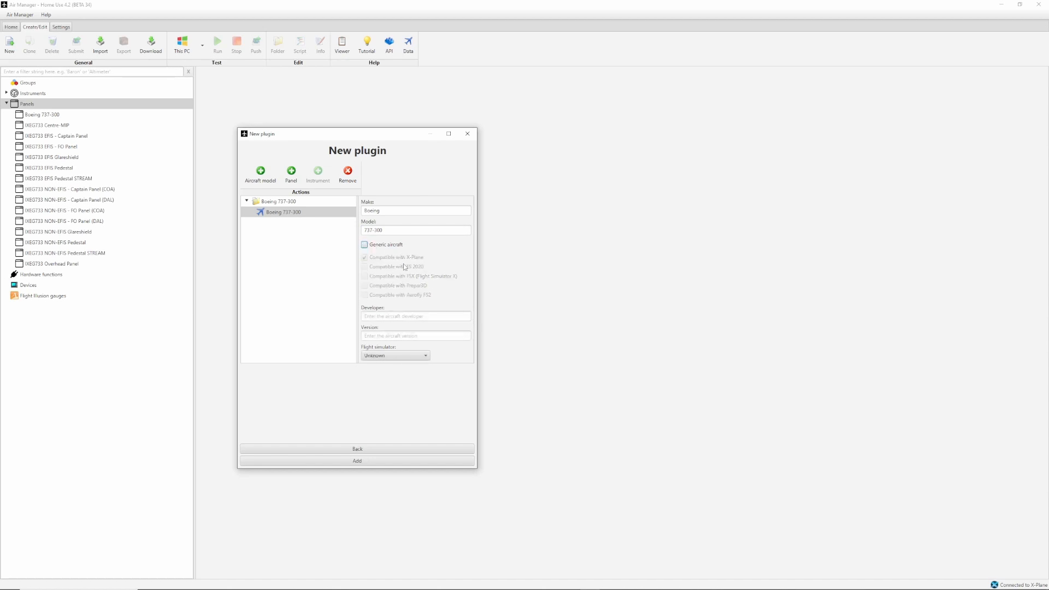
Step: Set the aircraft model's developer to IXEG, its version to 1.5 and its flight simulator to X-Plane
{"action": "left_click", "coordinate": [402, 316]}
{"action": "type", "text": "IX"}
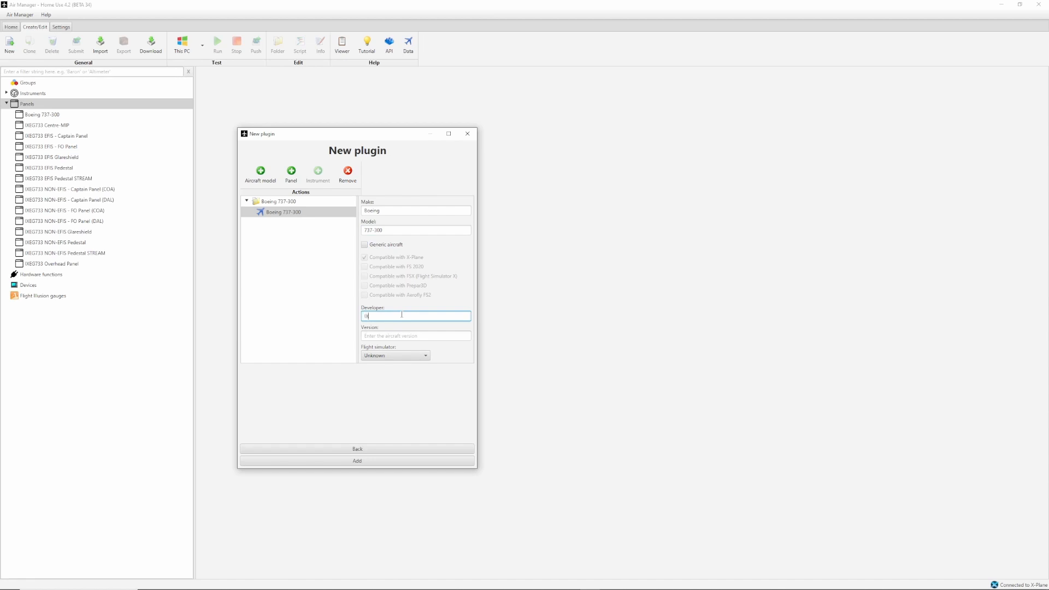
{"action": "type", "text": "EG"}
{"action": "left_click", "coordinate": [401, 337]}
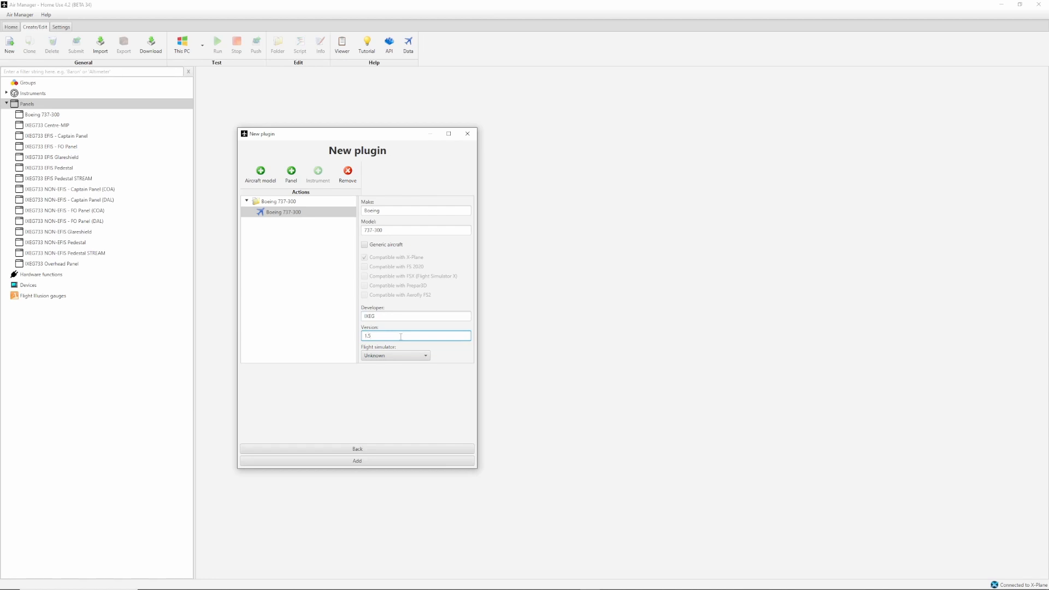
{"action": "left_click", "coordinate": [407, 355]}
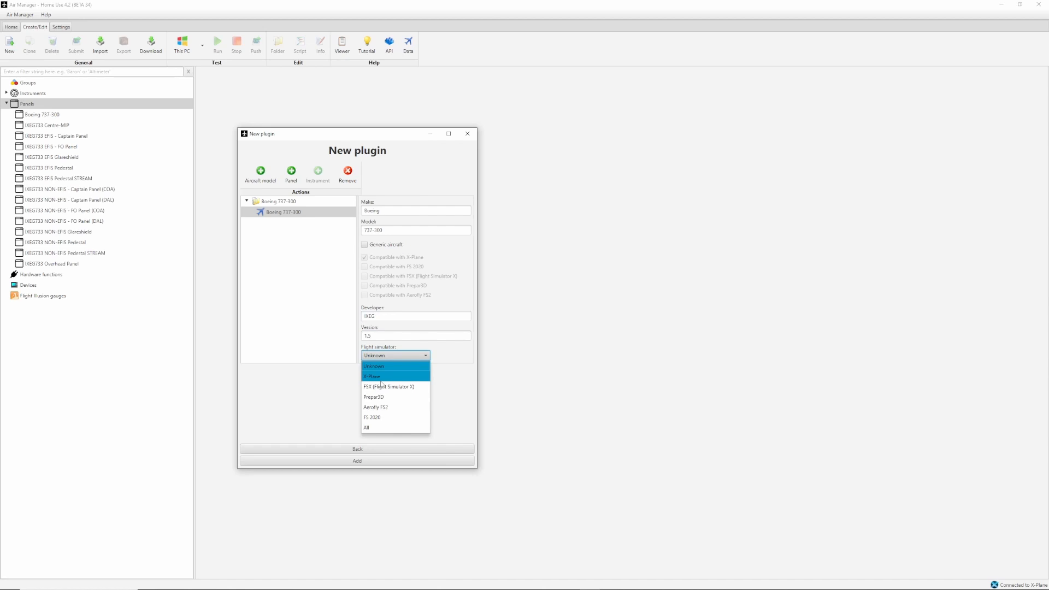
{"action": "left_click", "coordinate": [381, 379]}
Step: Add a panel under the Boeing 737-300 aircraft model
{"action": "left_click", "coordinate": [290, 214]}
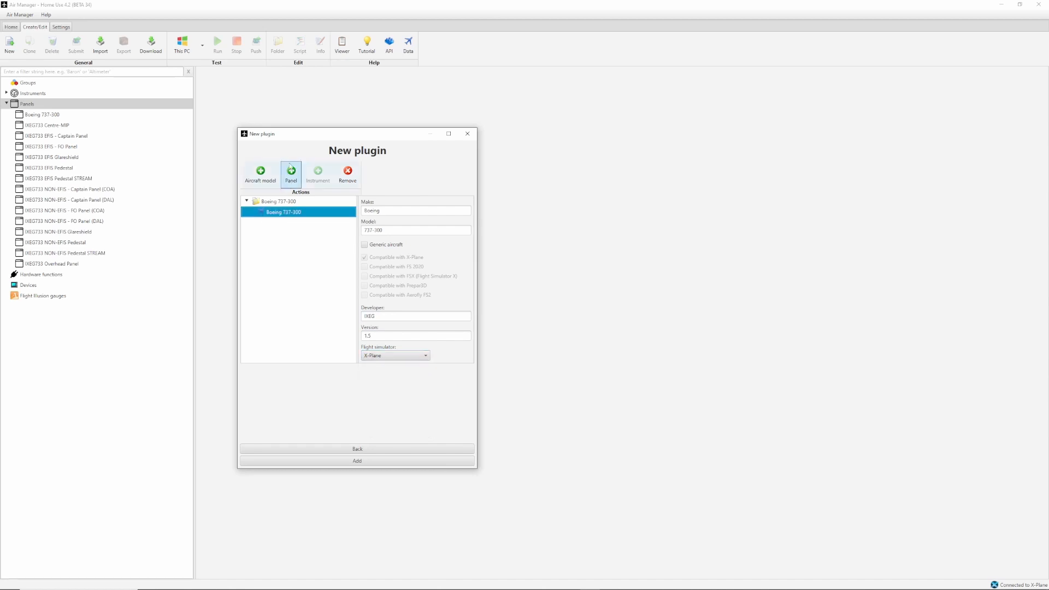
{"action": "left_click", "coordinate": [290, 168]}
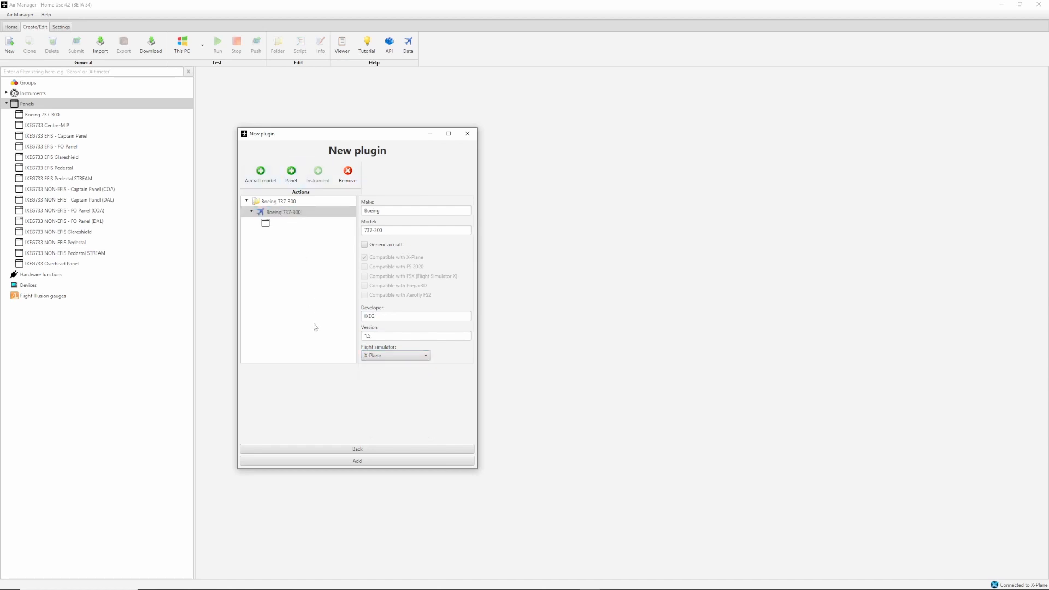
Step: Name the new panel YOUTUBE DEMO and set its position to Left
{"action": "left_click", "coordinate": [277, 222]}
{"action": "left_click", "coordinate": [412, 211]}
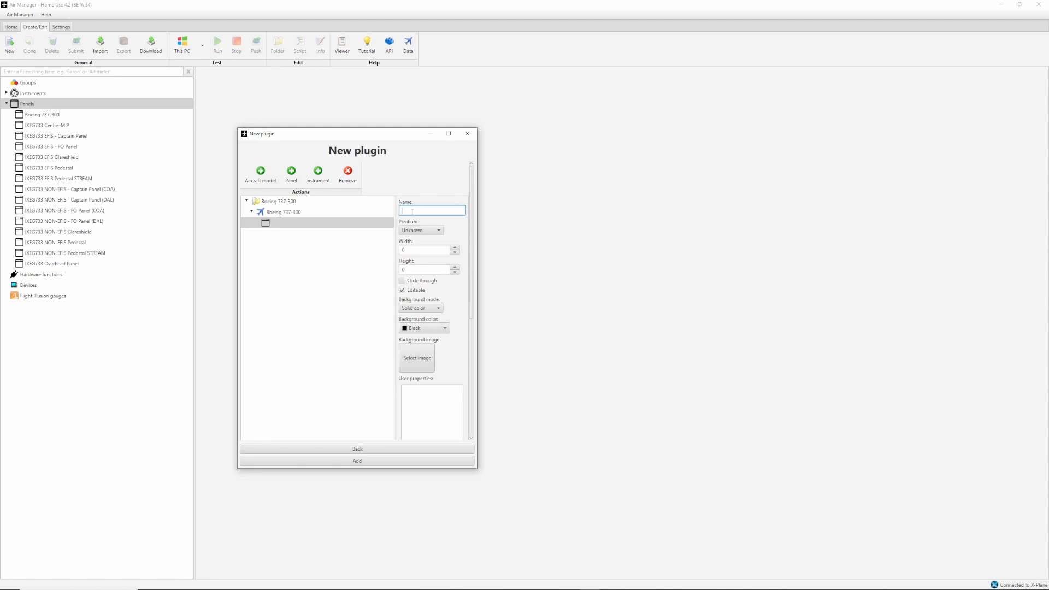
{"action": "type", "text": "youtou"}
{"action": "key", "text": "BackSpace"}
{"action": "key", "text": "BackSpace"}
{"action": "key", "text": "BackSpace"}
{"action": "key", "text": "BackSpace"}
{"action": "key", "text": "BackSpace"}
{"action": "type", "text": "YOUTUBE DEMO"}
{"action": "left_click", "coordinate": [421, 231]}
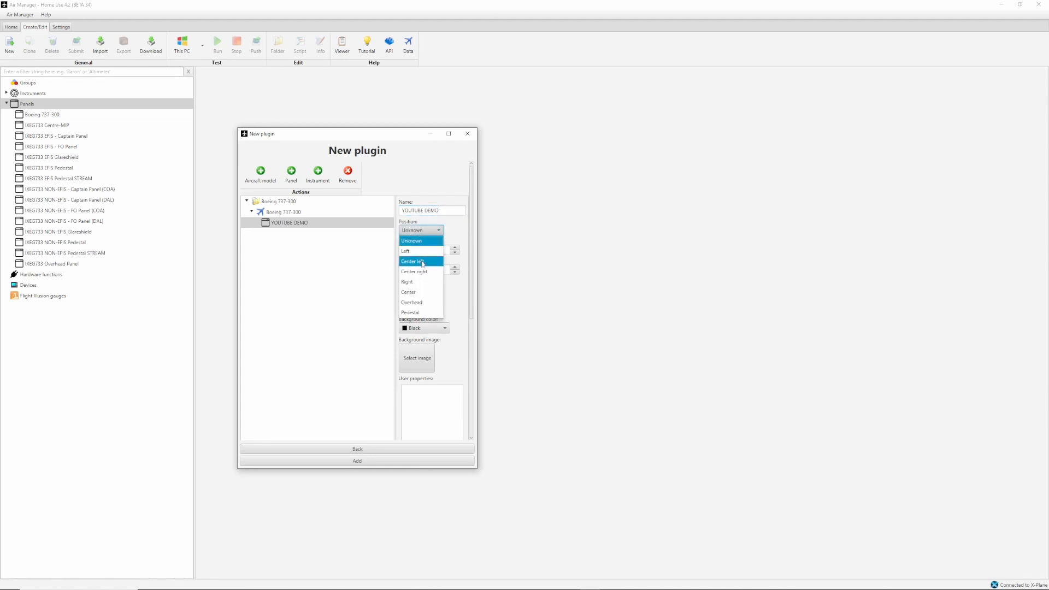
{"action": "left_click", "coordinate": [419, 252]}
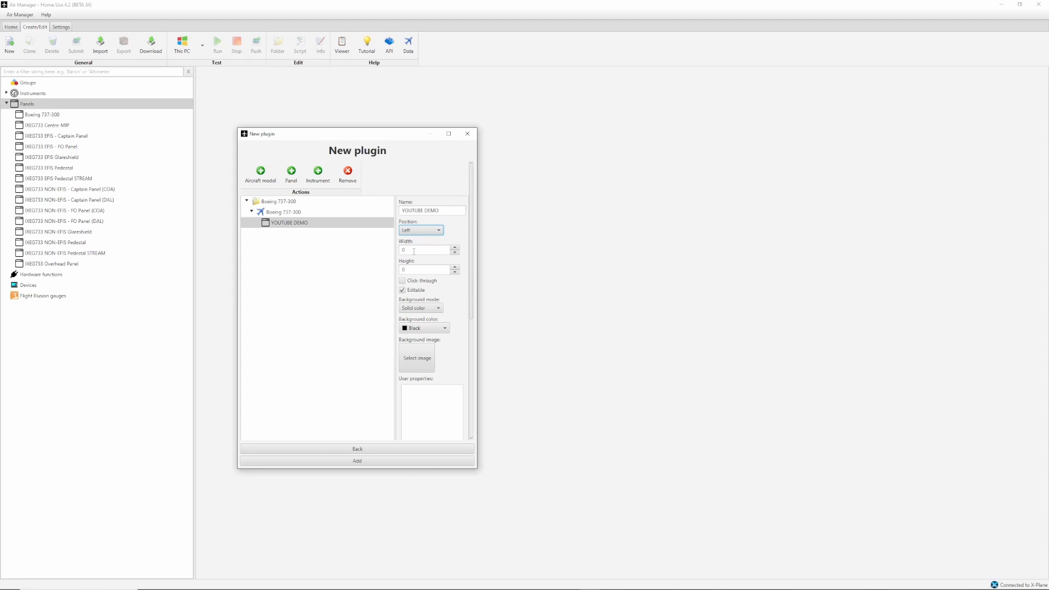
Step: Set the YOUTUBE DEMO panel's width to 2560 and its height to 1440
{"action": "key", "text": "Tab"}
{"action": "type", "text": "2560"}
{"action": "key", "text": "Tab"}
{"action": "type", "text": "1440"}
{"action": "left_click", "coordinate": [429, 252]}
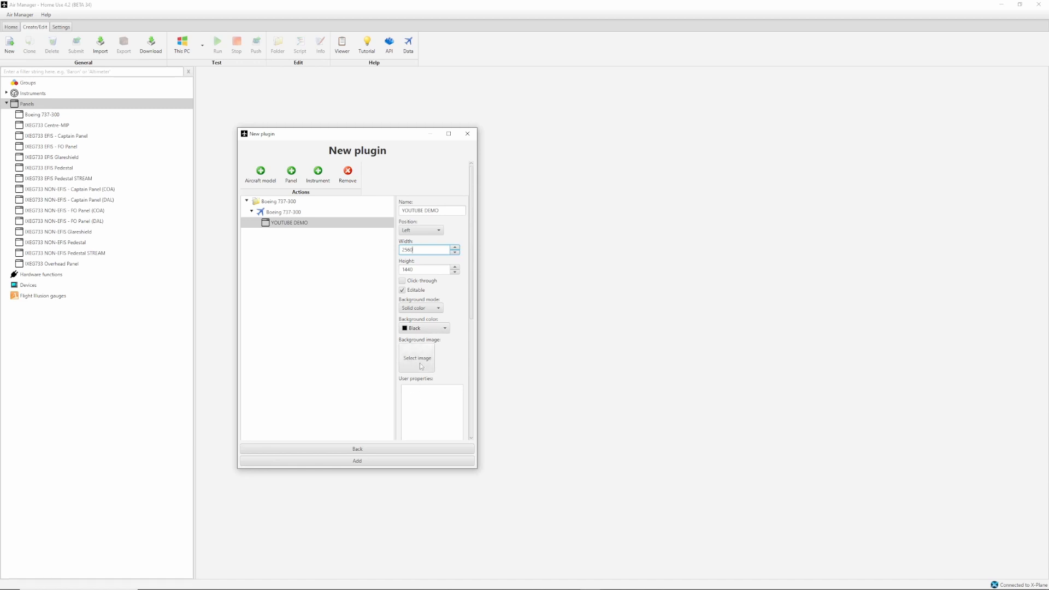
{"action": "scroll", "coordinate": [424, 403], "scroll_direction": "down", "scroll_amount": 1}
{"action": "scroll", "coordinate": [424, 403], "scroll_direction": "down", "scroll_amount": 5}
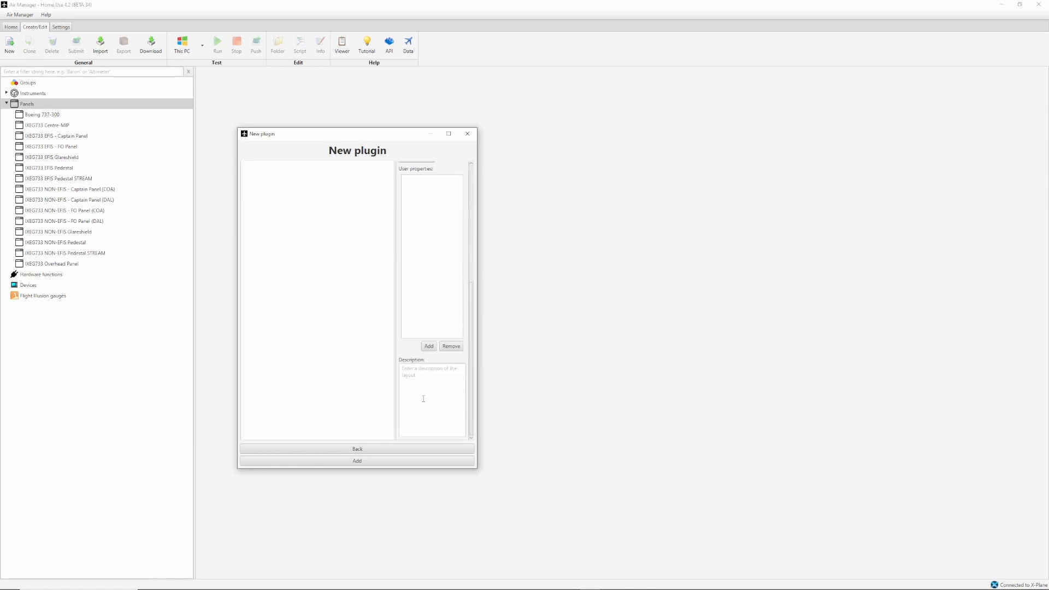
{"action": "scroll", "coordinate": [423, 399], "scroll_direction": "up", "scroll_amount": 5}
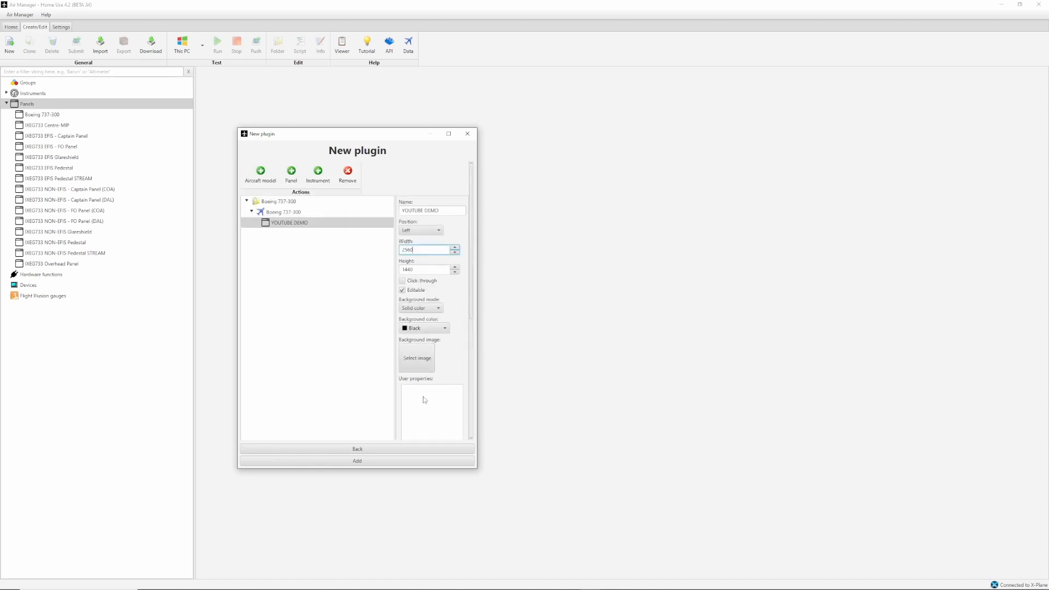
Step: Filter the available instruments by IXEG CAPT and add the CAPT - ASI instrument to the YOUTUBE DEMO panel
{"action": "left_click", "coordinate": [304, 335]}
{"action": "left_click", "coordinate": [310, 223]}
{"action": "left_click", "coordinate": [319, 173]}
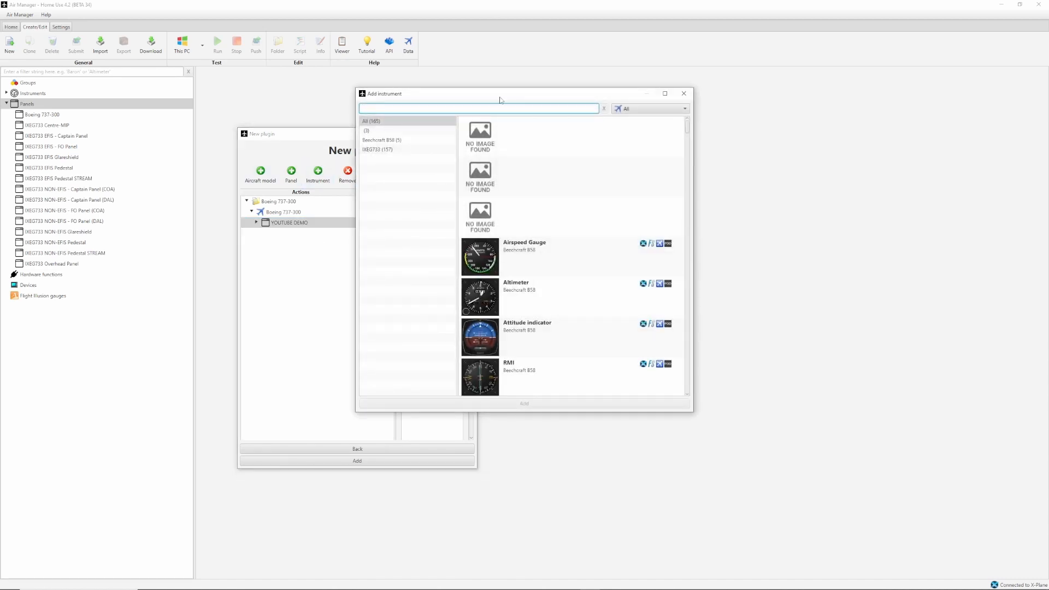
{"action": "left_click_drag", "start_coordinate": [499, 96], "coordinate": [371, 101]}
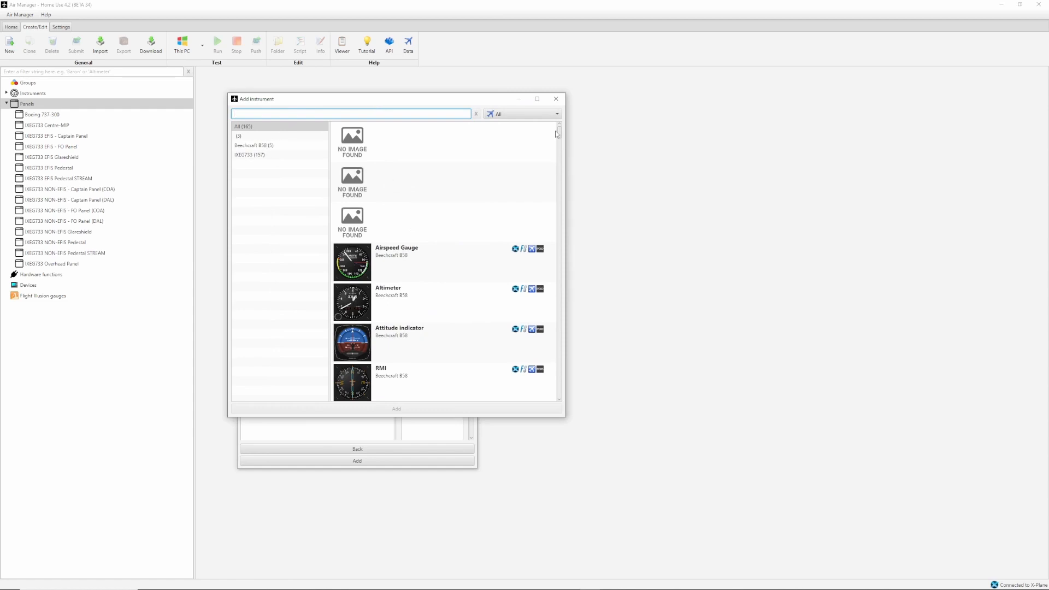
{"action": "mouse_move", "coordinate": [560, 135]}
{"action": "left_mouse_down"}
{"action": "mouse_move", "coordinate": [560, 270]}
{"action": "mouse_move", "coordinate": [570, 124]}
{"action": "left_mouse_up"}
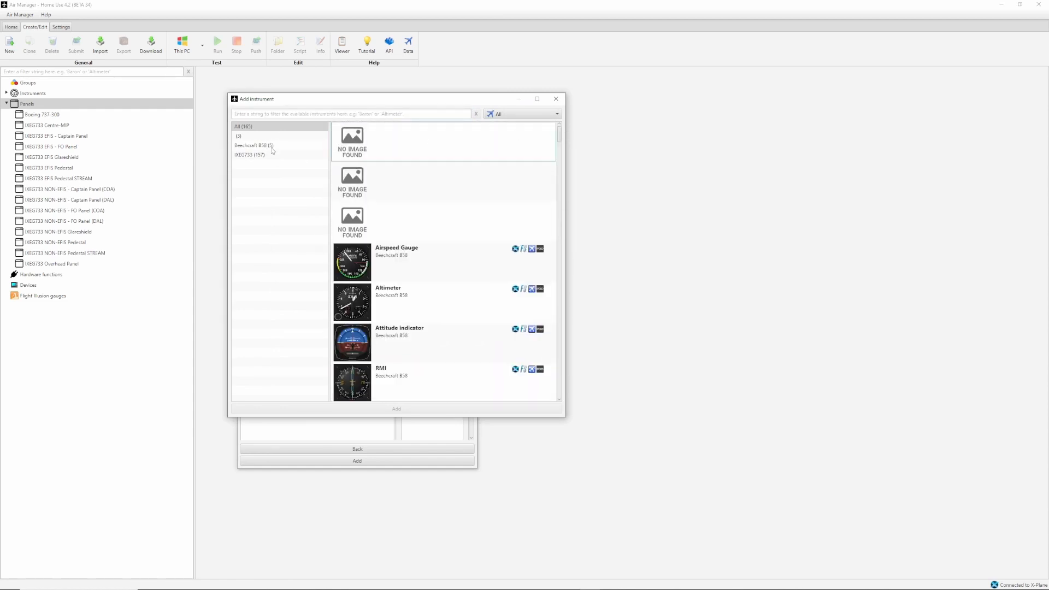
{"action": "left_click", "coordinate": [286, 114]}
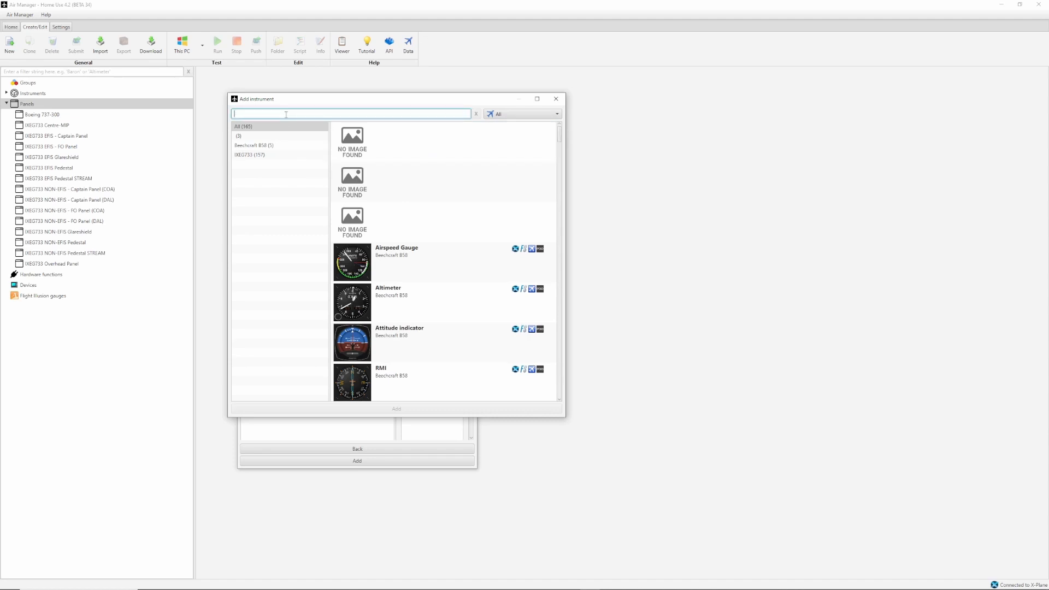
{"action": "type", "text": "IXEG"}
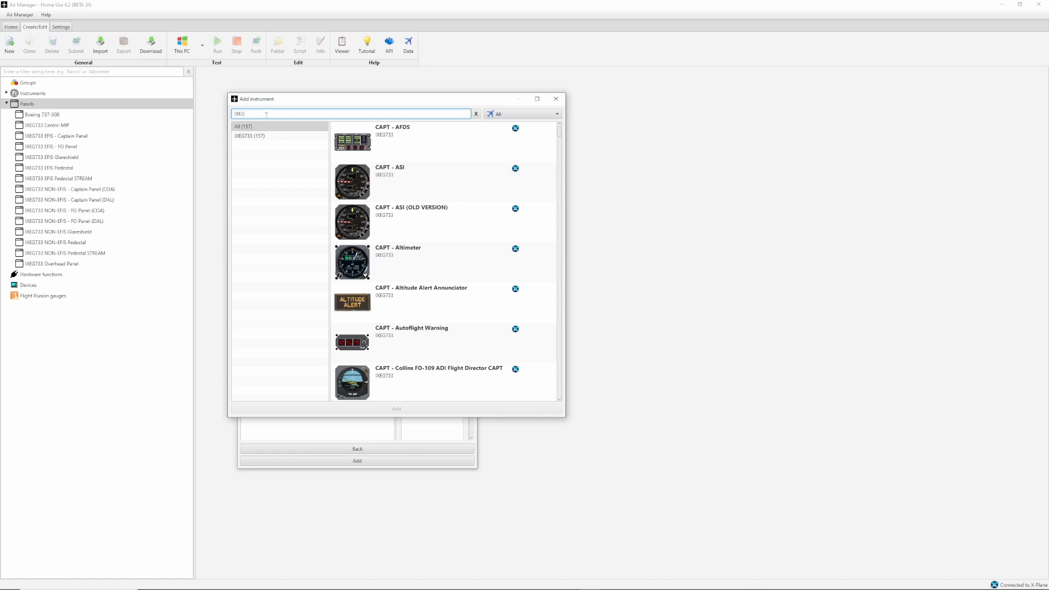
{"action": "type", "text": " CAPT"}
{"action": "scroll", "coordinate": [442, 298], "scroll_direction": "down", "scroll_amount": 10}
{"action": "scroll", "coordinate": [445, 304], "scroll_direction": "up", "scroll_amount": 10}
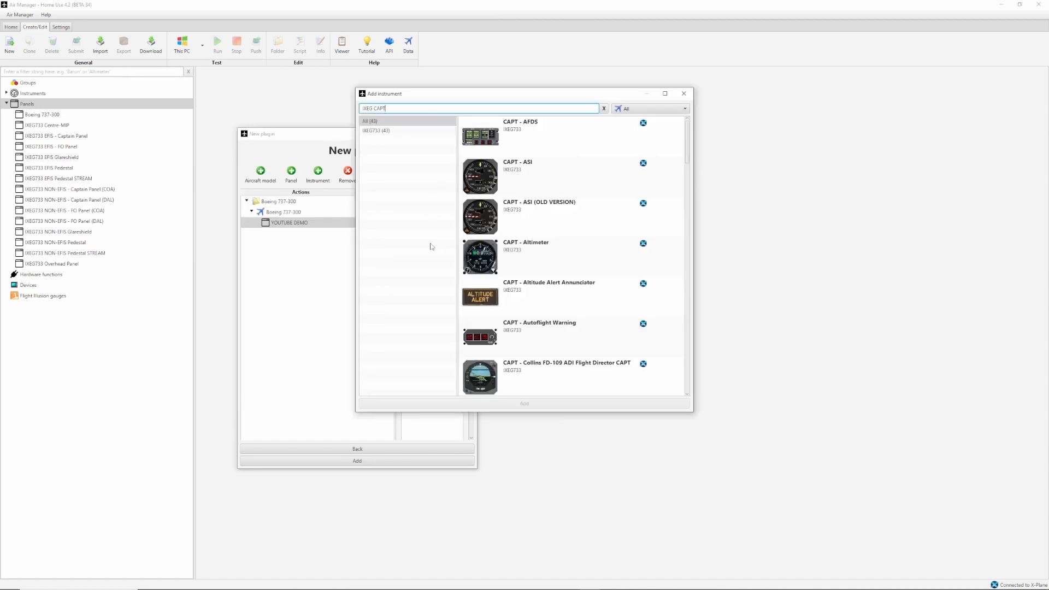
{"action": "left_click", "coordinate": [541, 173]}
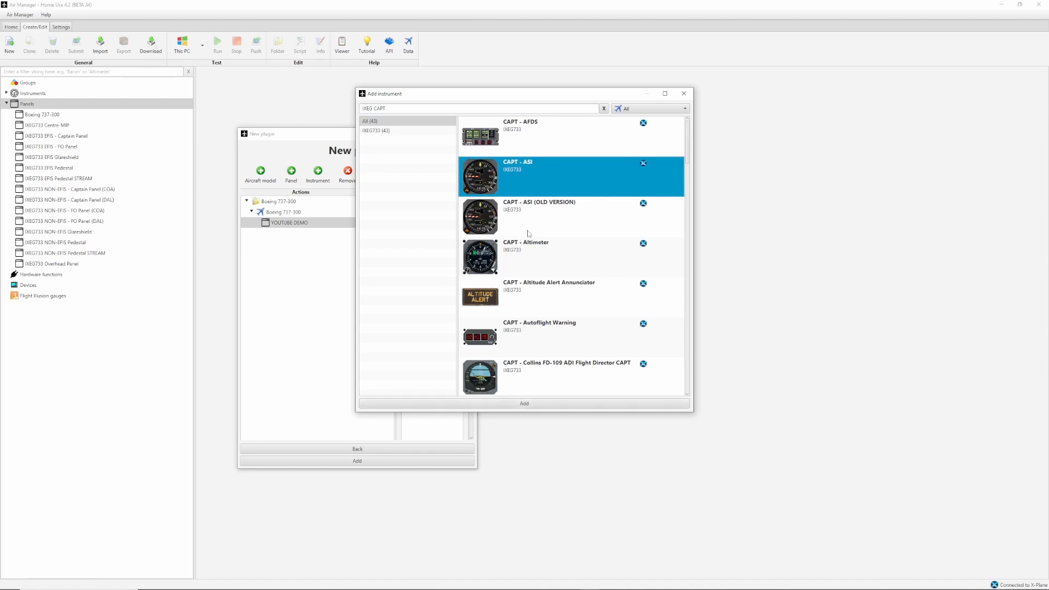
{"action": "left_click", "coordinate": [524, 405]}
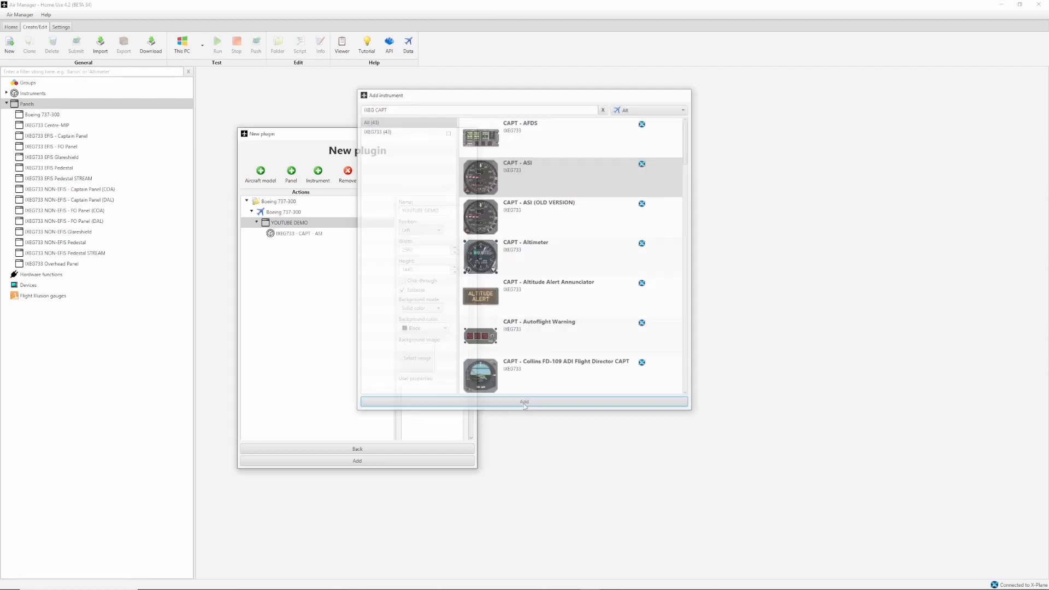
Step: Review the CAPT - ASI instrument's settings and add the configured plugin to the panel collection
{"action": "left_click", "coordinate": [297, 234]}
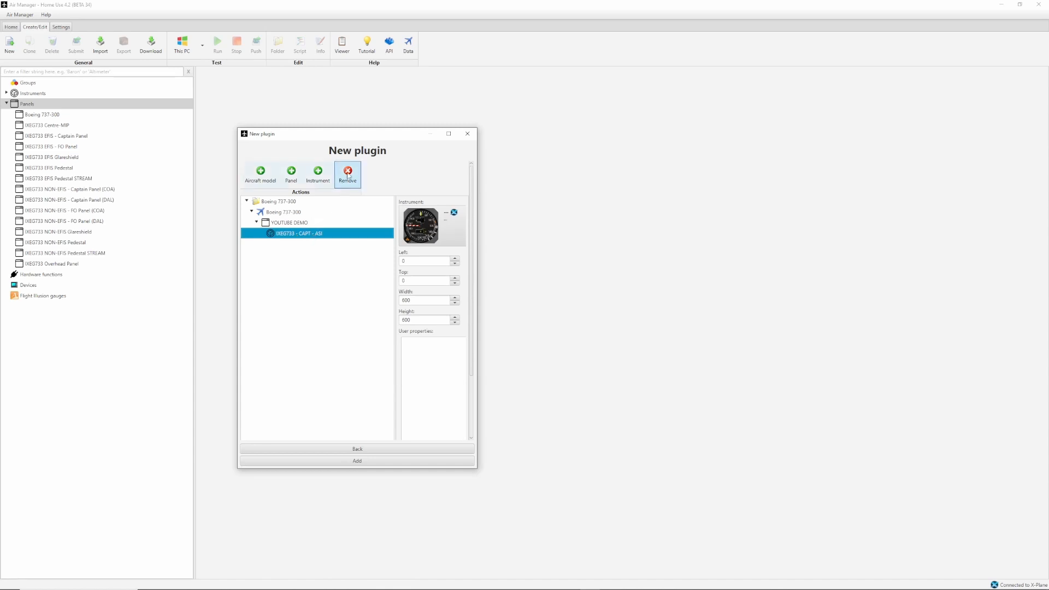
{"action": "right_click", "coordinate": [323, 235]}
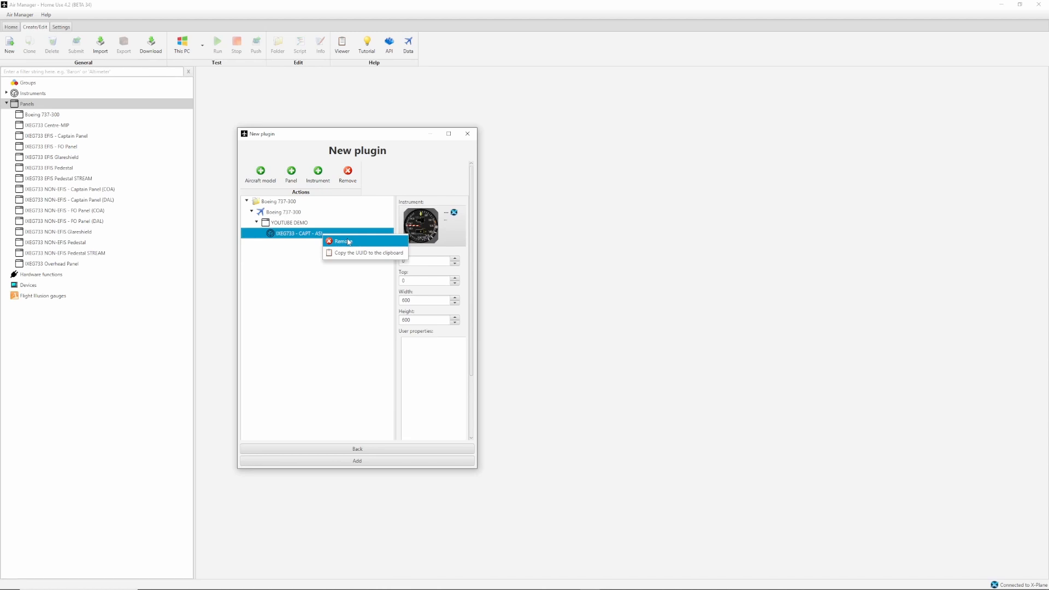
{"action": "left_click", "coordinate": [294, 276]}
{"action": "left_click", "coordinate": [296, 224]}
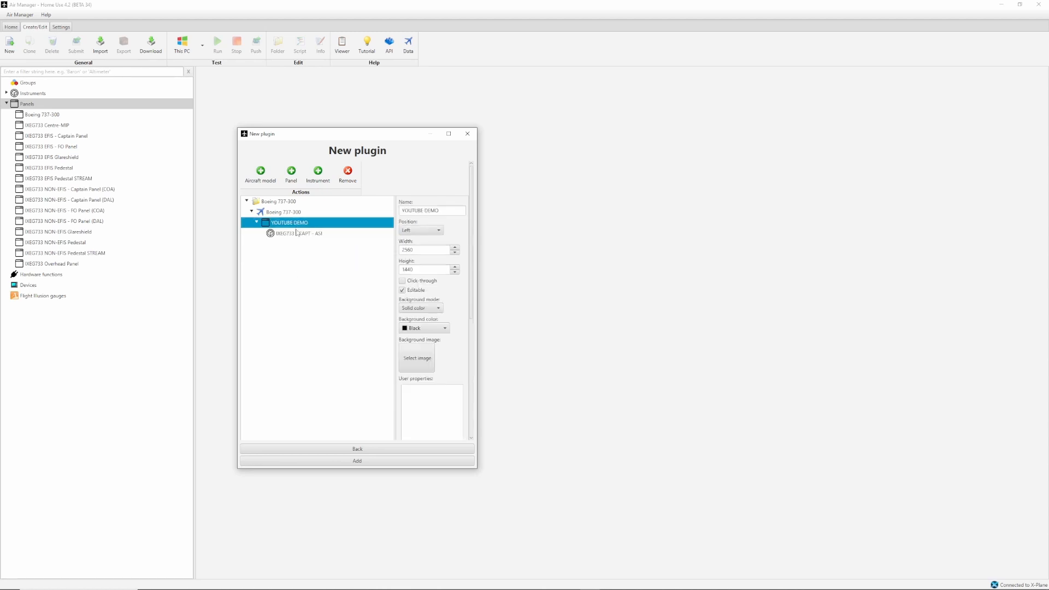
{"action": "left_click", "coordinate": [297, 234]}
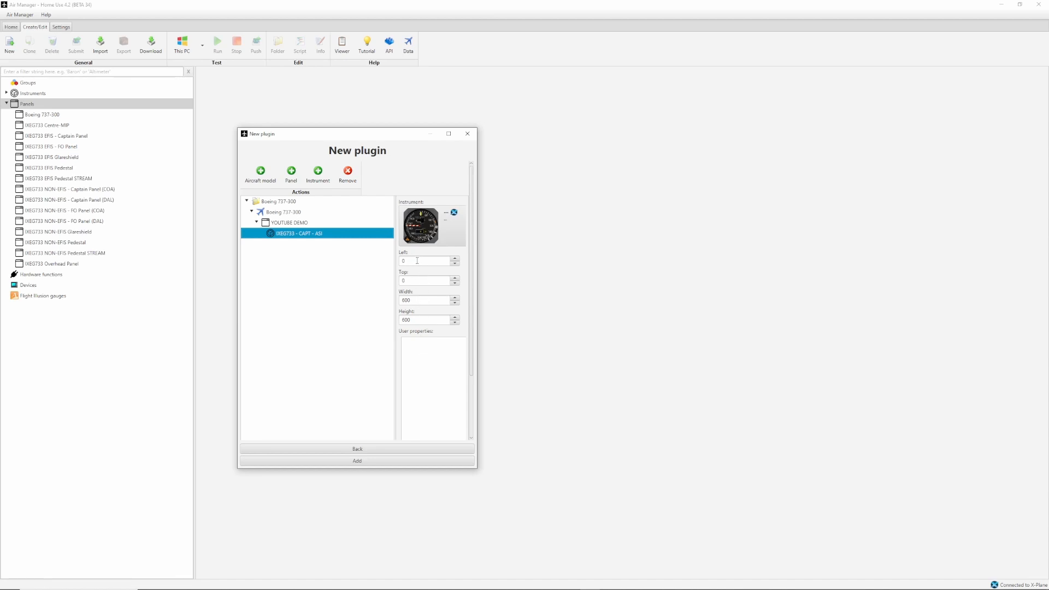
{"action": "left_click", "coordinate": [367, 463]}
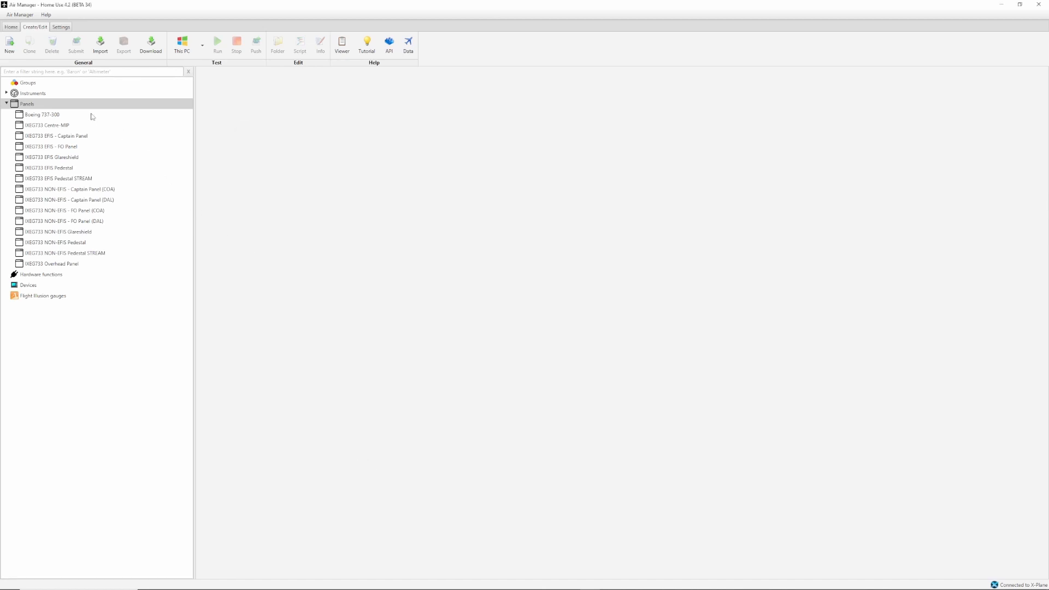
Step: Rename the Boeing 737-300 panel plugin as YOUTUBE DEMO in its panel information
{"action": "left_click", "coordinate": [42, 104]}
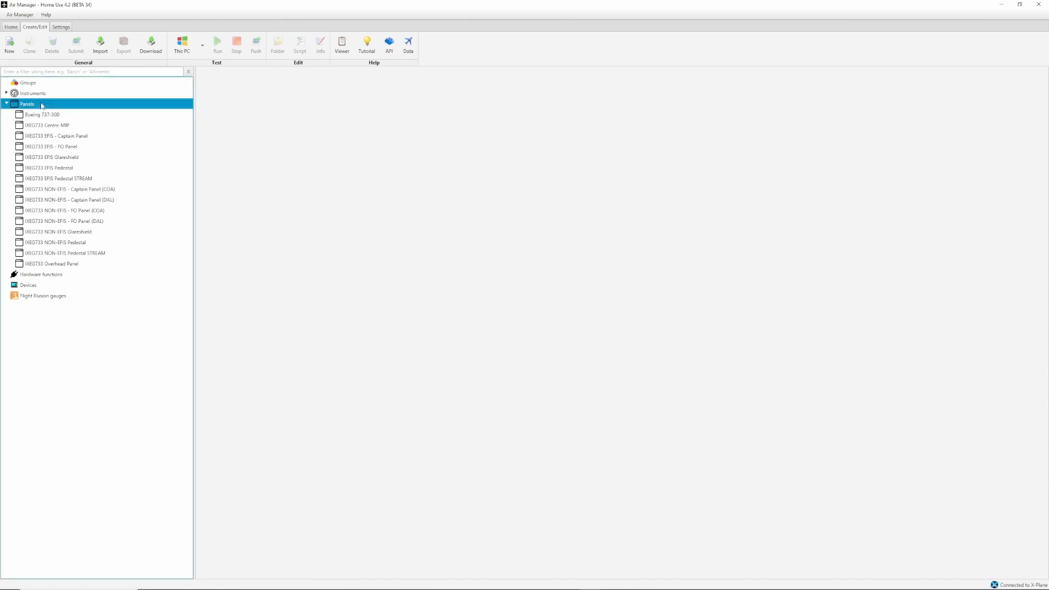
{"action": "left_click", "coordinate": [116, 115]}
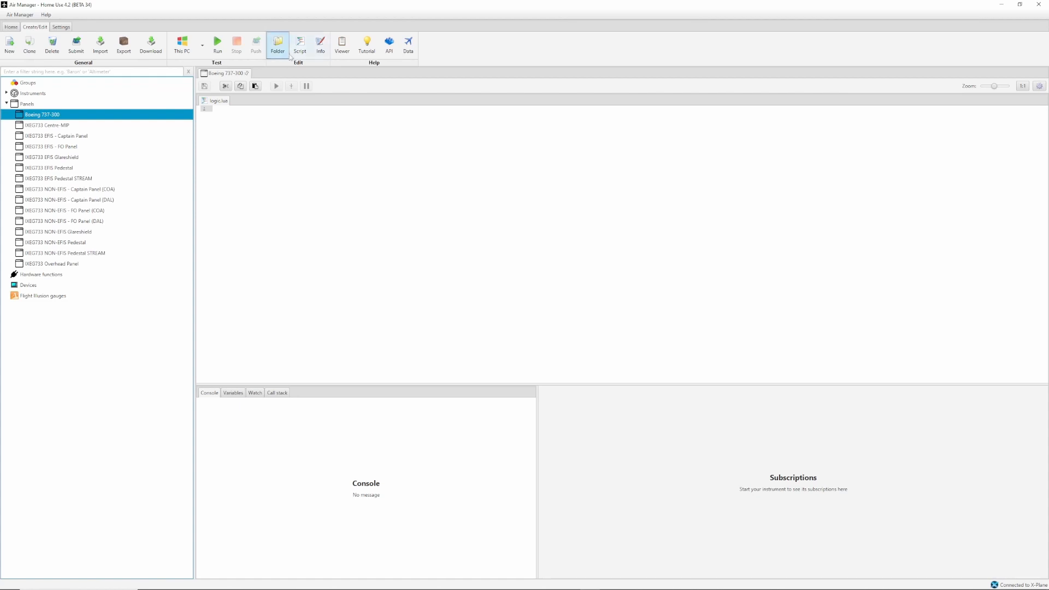
{"action": "left_click", "coordinate": [321, 47]}
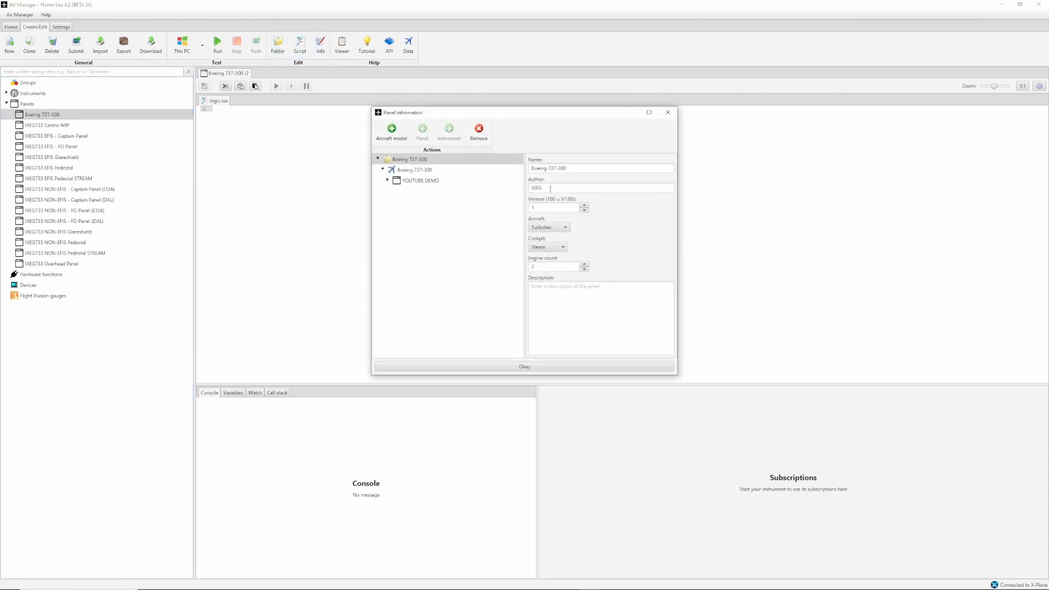
{"action": "left_click_drag", "start_coordinate": [572, 168], "coordinate": [526, 169]}
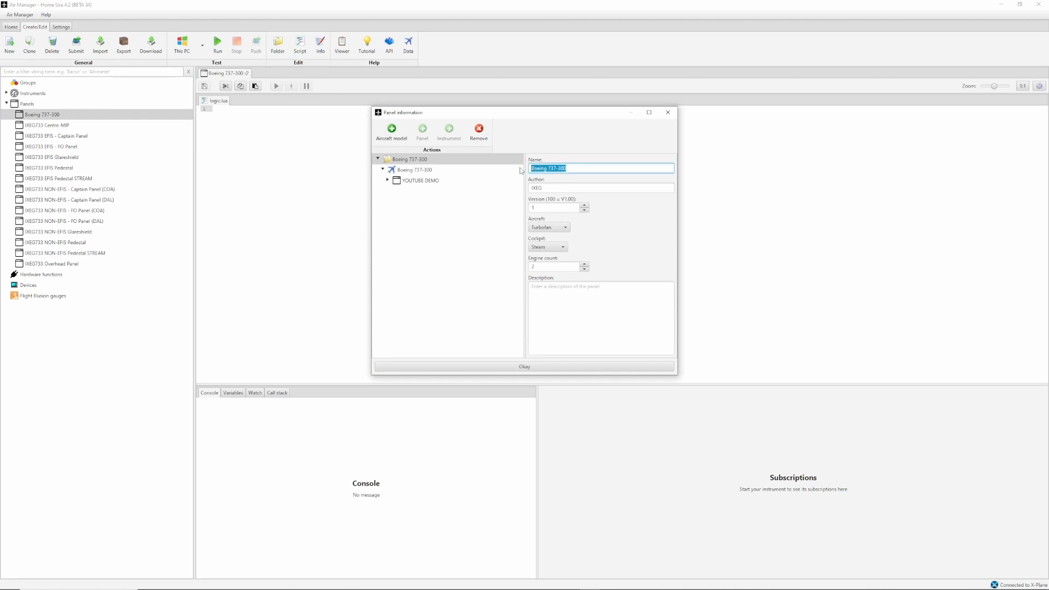
{"action": "type", "text": "YOU"}
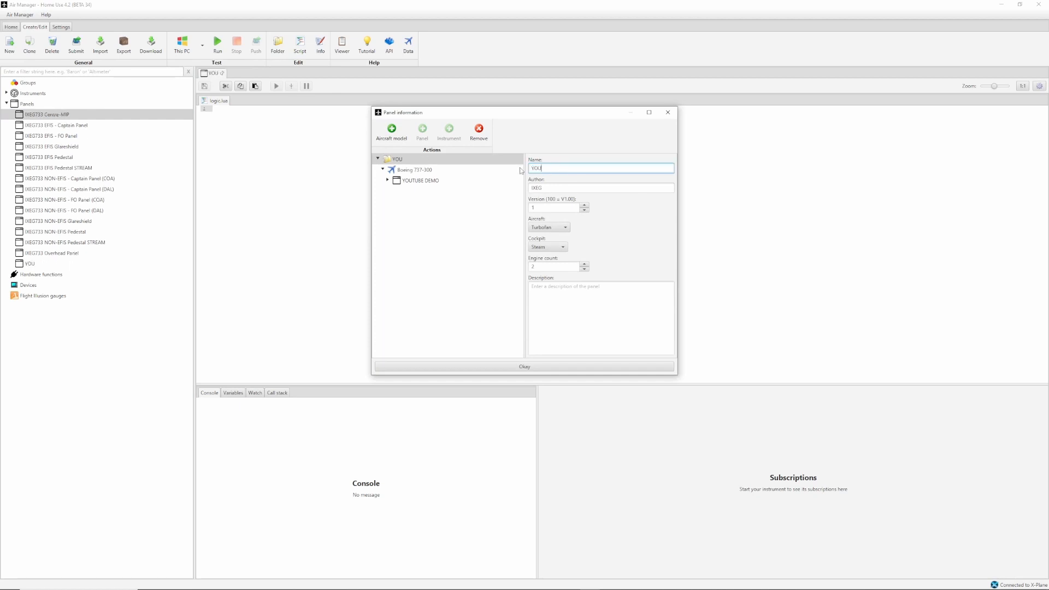
{"action": "type", "text": "TUBE DEMO"}
{"action": "left_click", "coordinate": [568, 367]}
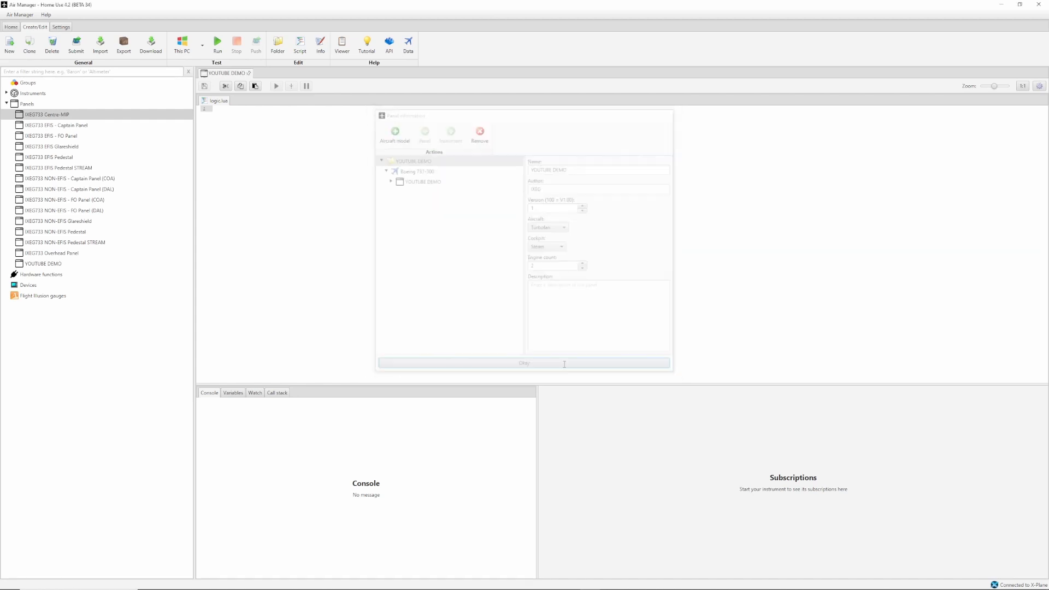
Step: Run the YOUTUBE DEMO panel to check how the airspeed indicator is displayed, and stop it
{"action": "left_click", "coordinate": [35, 264]}
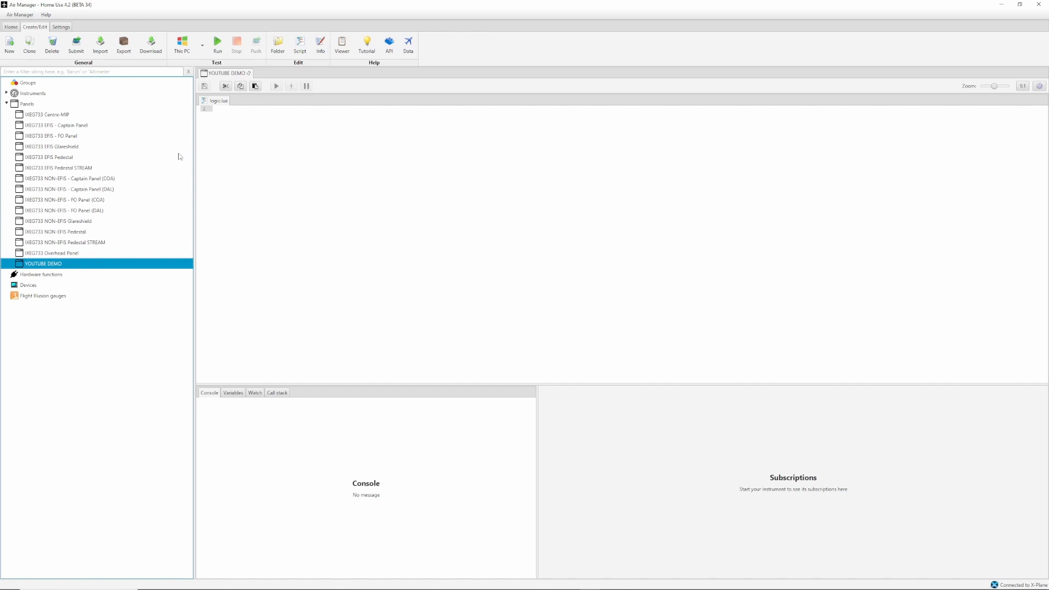
{"action": "left_click", "coordinate": [48, 254]}
{"action": "left_click", "coordinate": [39, 266]}
{"action": "left_click", "coordinate": [218, 44]}
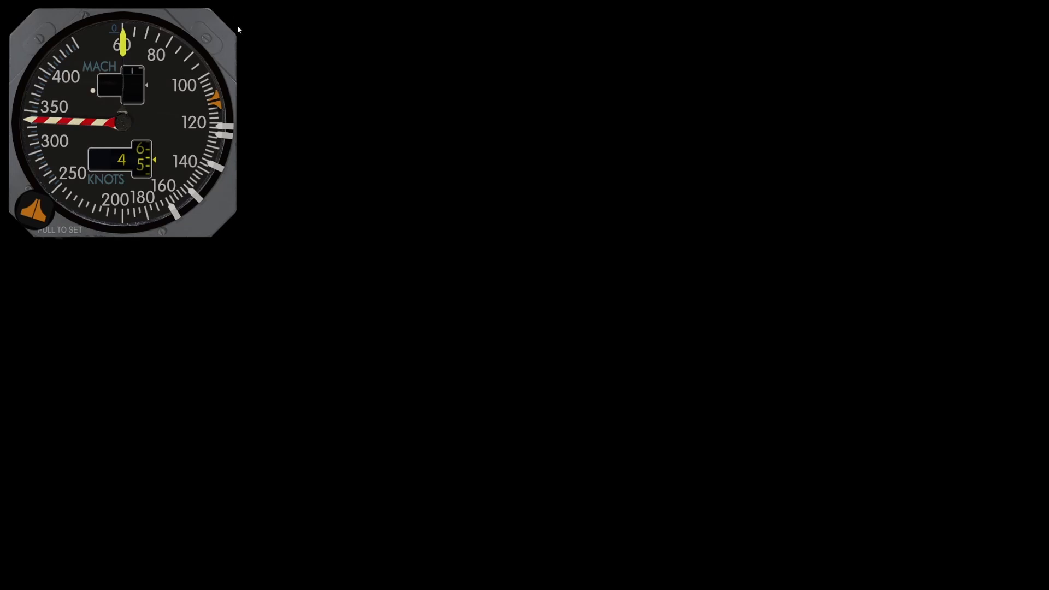
{"action": "right_click", "coordinate": [213, 374]}
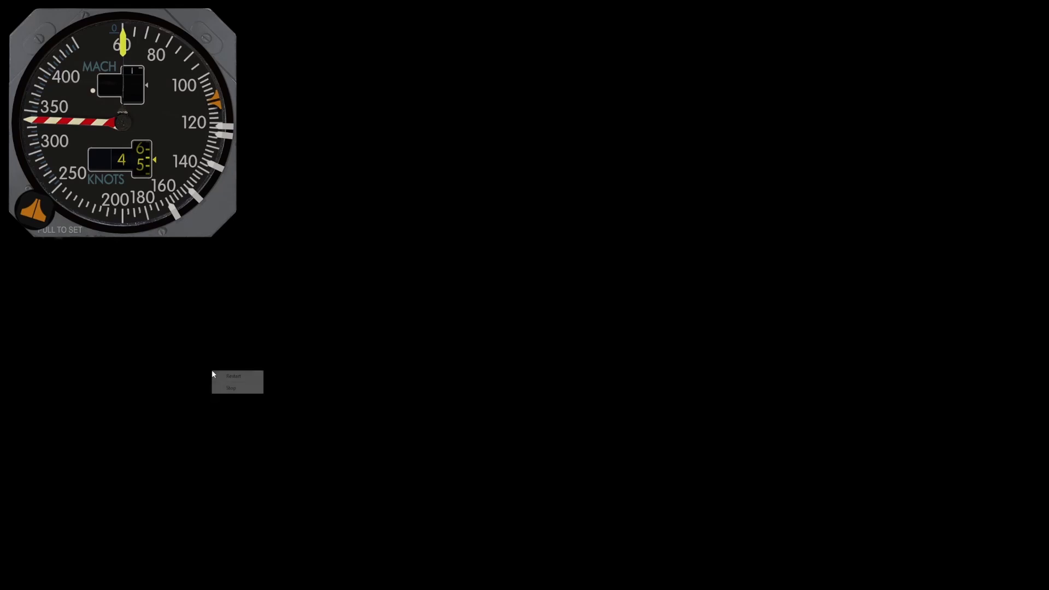
{"action": "left_click", "coordinate": [234, 389]}
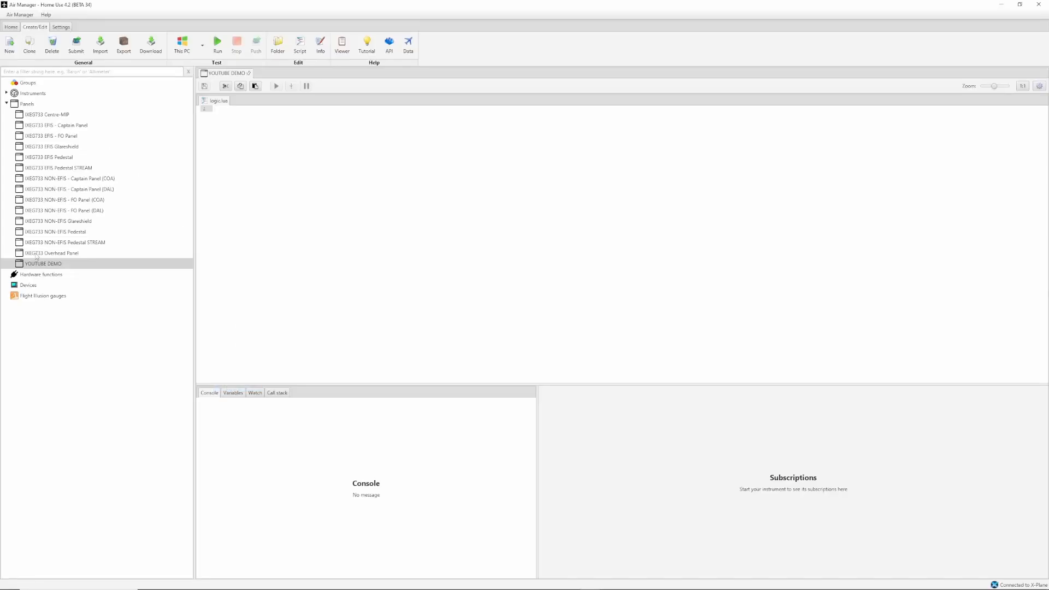
Step: In the YOUTUBE DEMO panel information, position the CAPT - ASI instrument at left 500 and top 700
{"action": "left_click", "coordinate": [61, 266]}
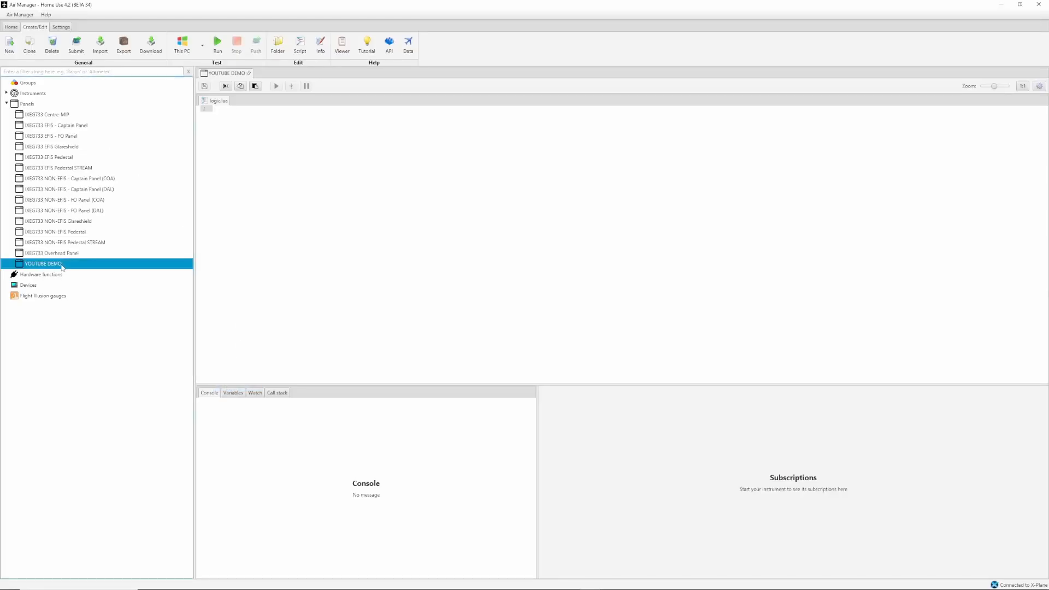
{"action": "left_click", "coordinate": [320, 44]}
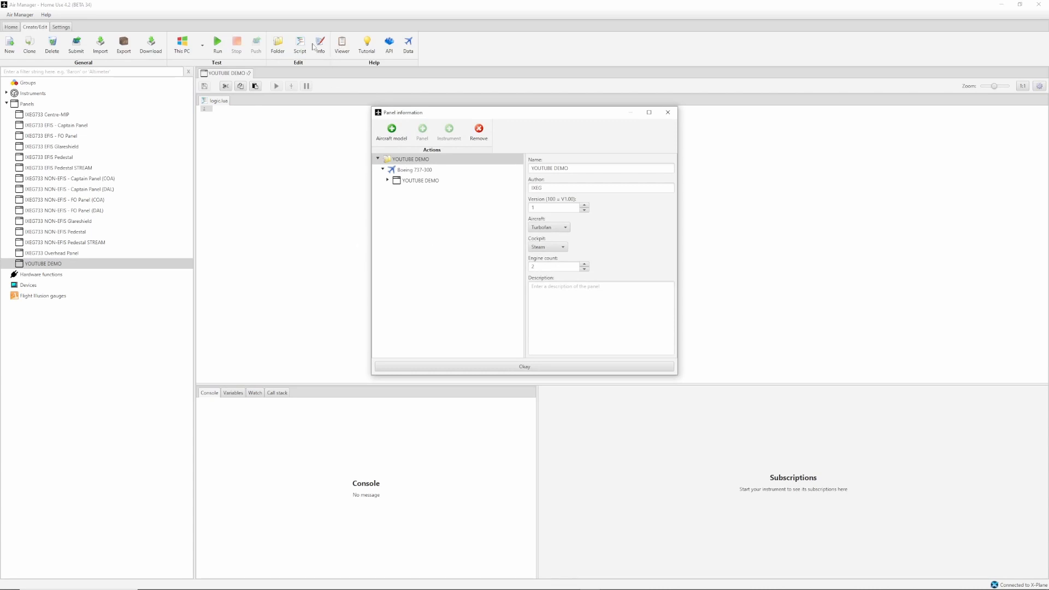
{"action": "left_click", "coordinate": [387, 181]}
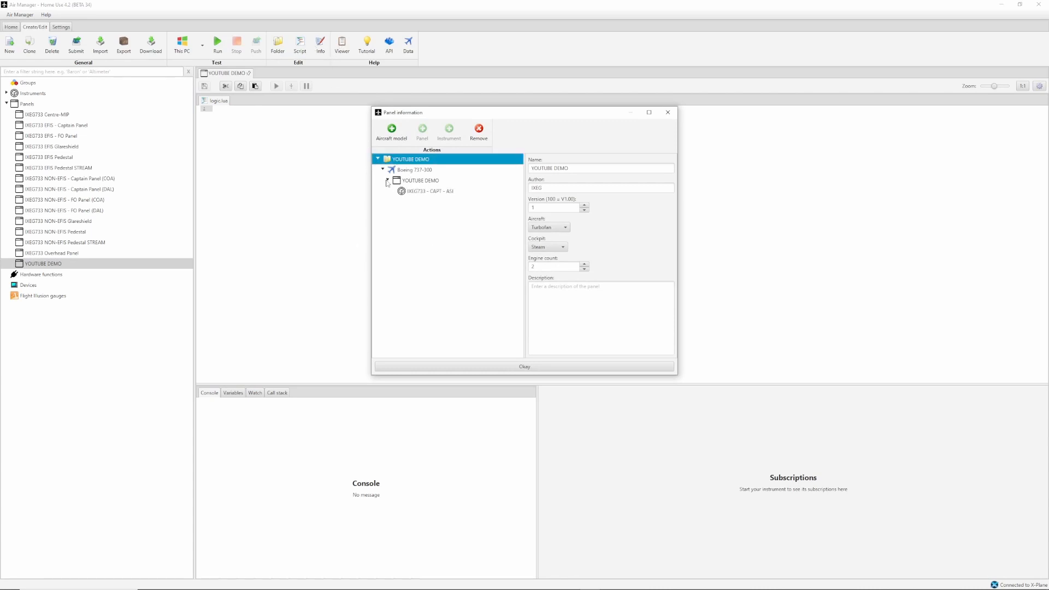
{"action": "left_click", "coordinate": [425, 191]}
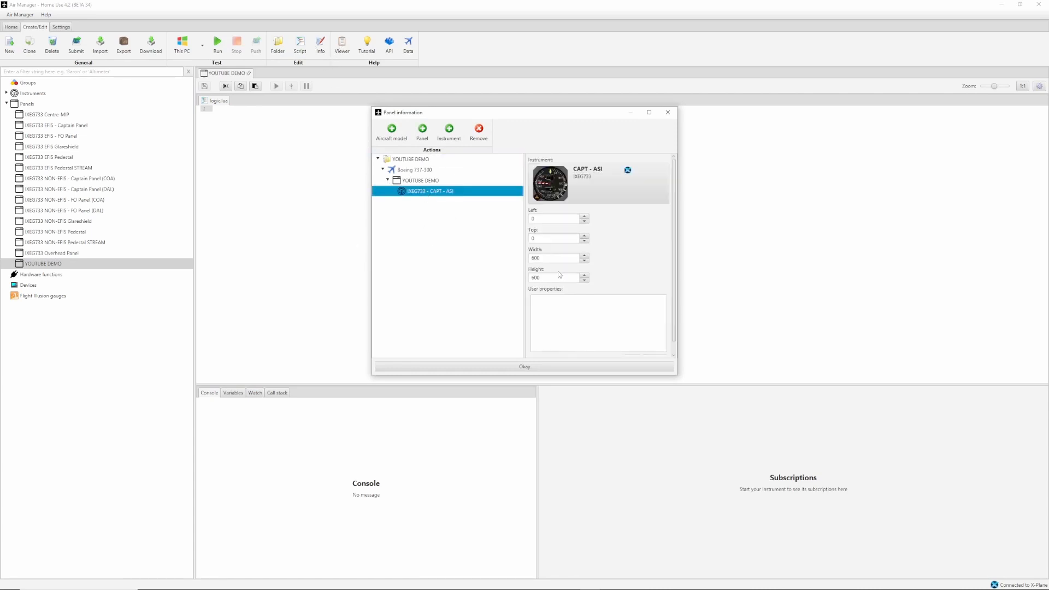
{"action": "double_click", "coordinate": [542, 221]}
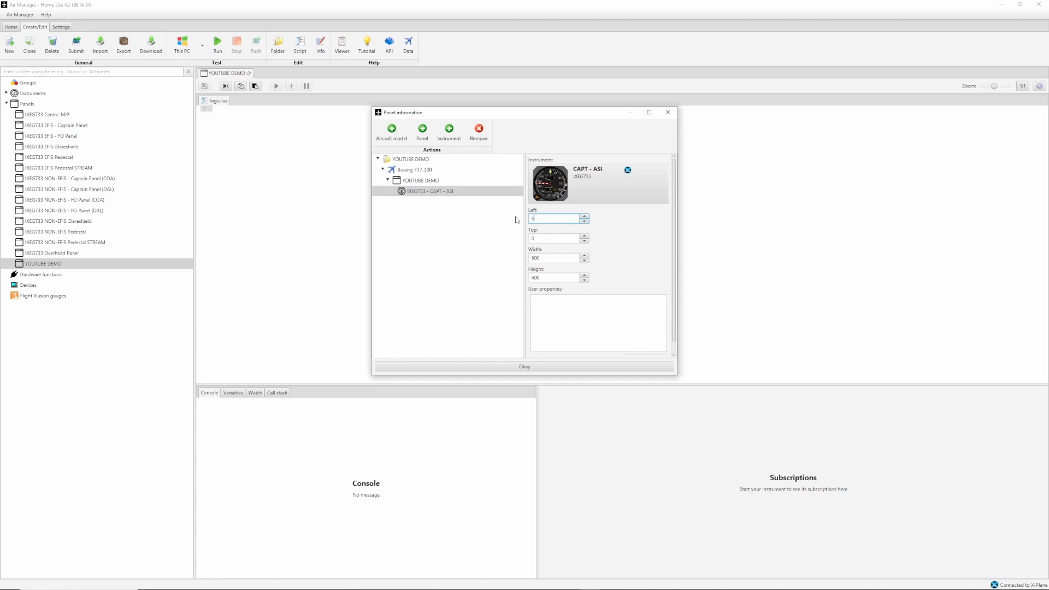
{"action": "type", "text": "500"}
{"action": "key", "text": "Tab"}
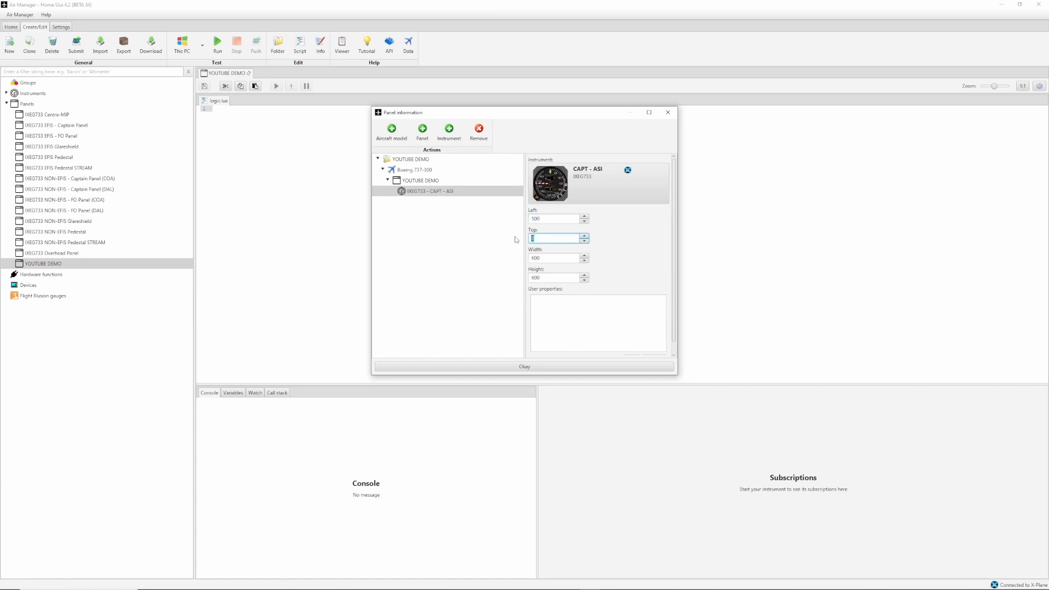
{"action": "type", "text": "700"}
{"action": "key", "text": "Tab"}
Step: Set the CAPT - ASI instrument's width and height to 500 each and accept the panel information
{"action": "type", "text": "5"}
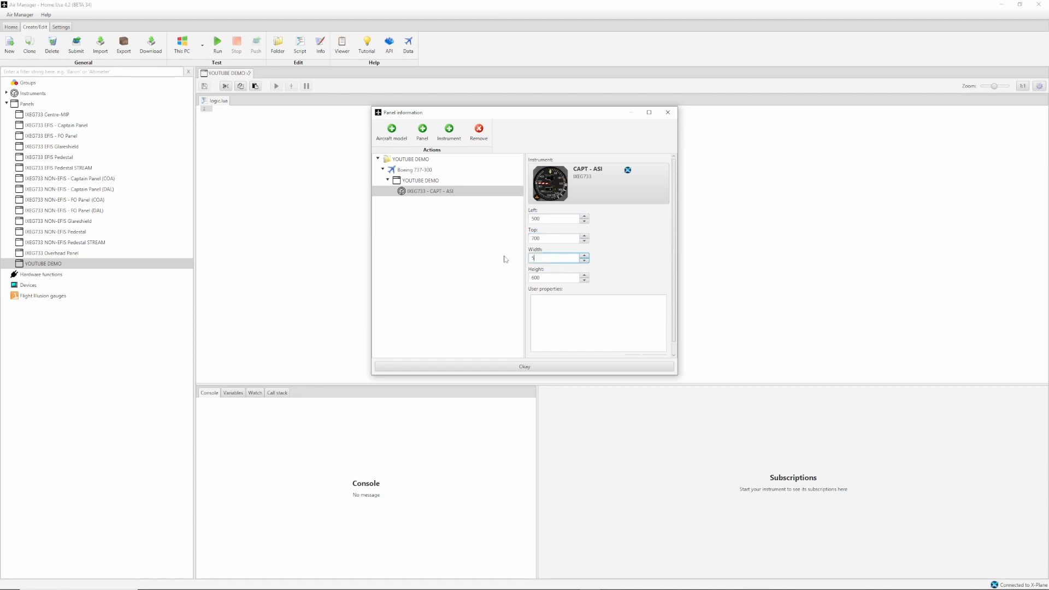
{"action": "type", "text": "00"}
{"action": "key", "text": "Tab"}
{"action": "type", "text": "500"}
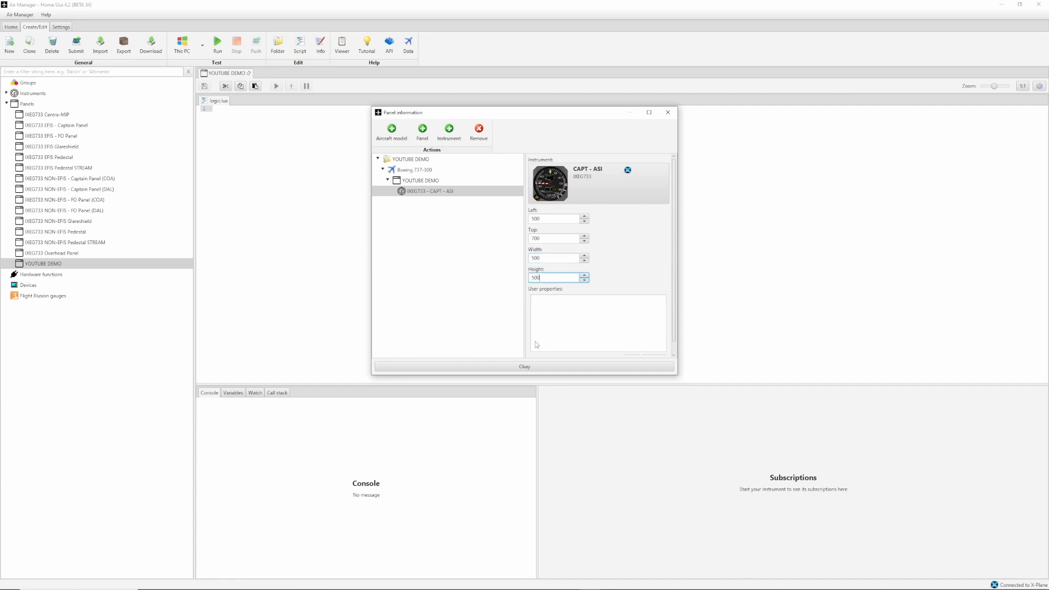
{"action": "left_click", "coordinate": [533, 365]}
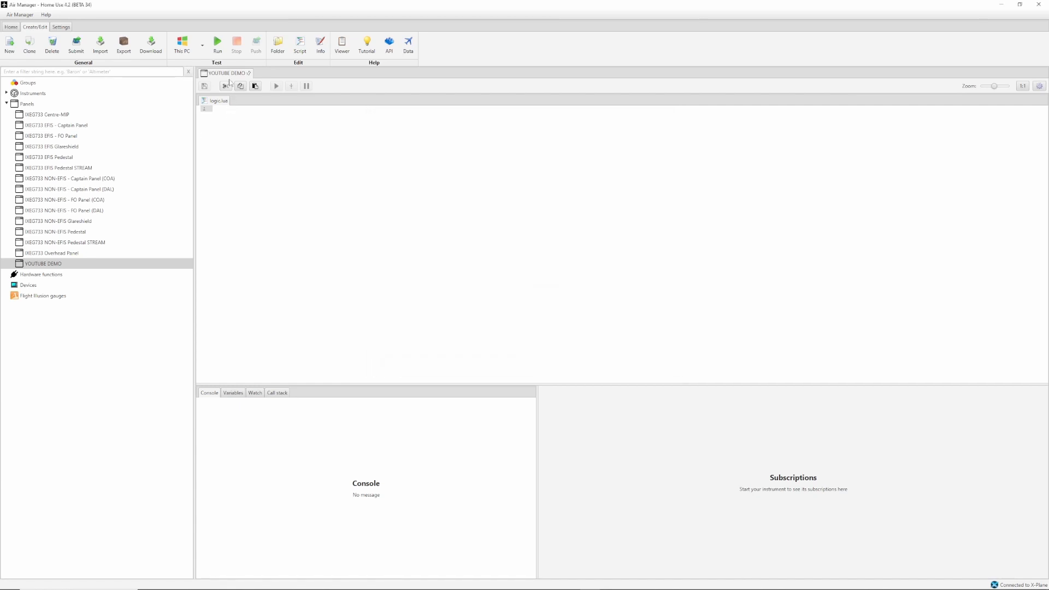
Step: Run the YOUTUBE DEMO panel to check the airspeed indicator's placement and size, and stop it
{"action": "left_click", "coordinate": [218, 46]}
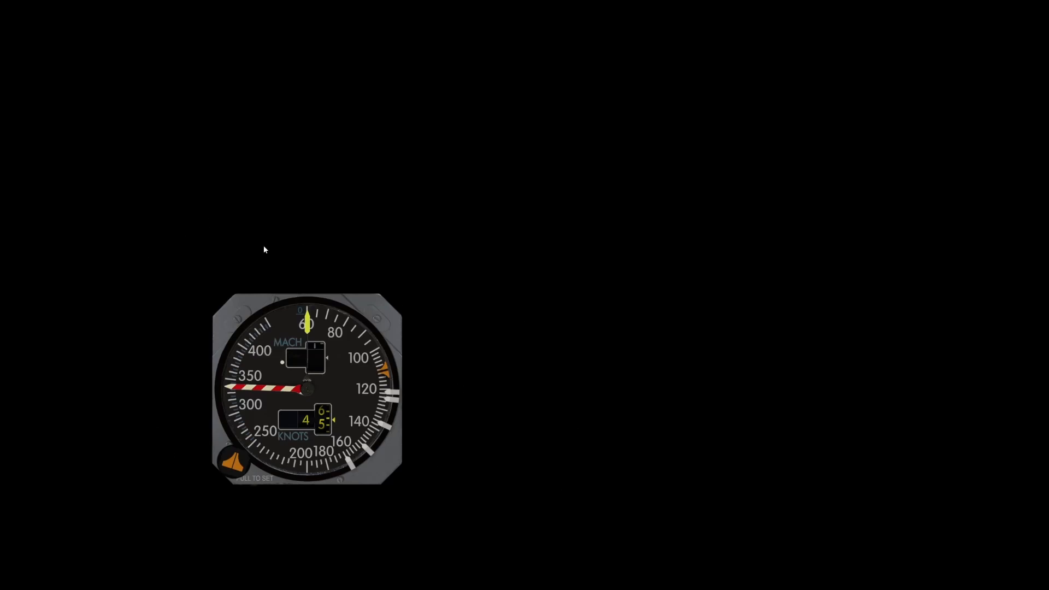
{"action": "right_click", "coordinate": [281, 150]}
{"action": "left_click", "coordinate": [299, 165]}
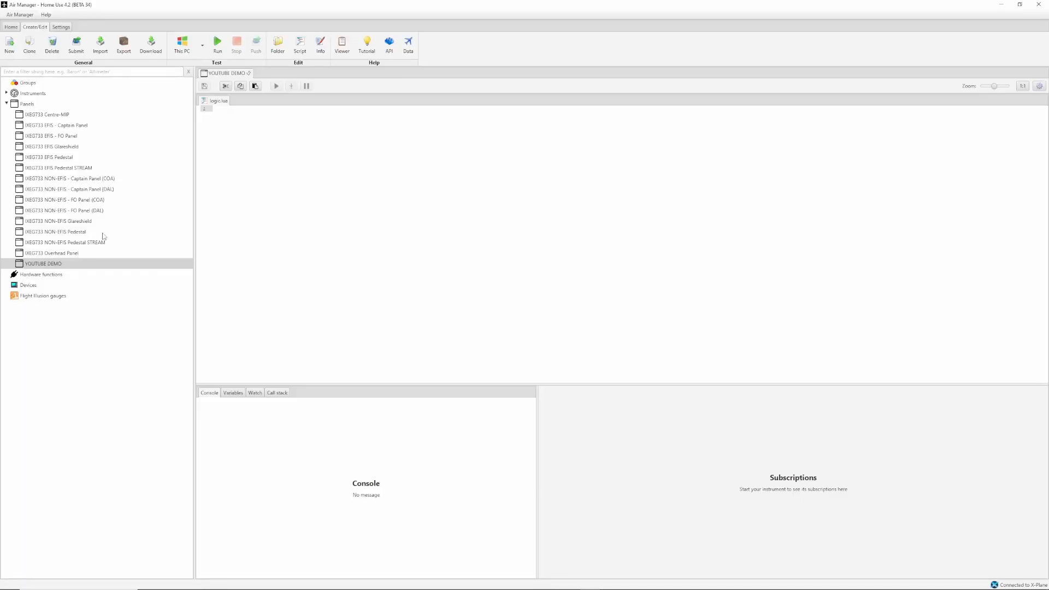
Step: Set the top position of the CAPT - ASI instrument to 350 in the panel information
{"action": "left_click", "coordinate": [321, 44]}
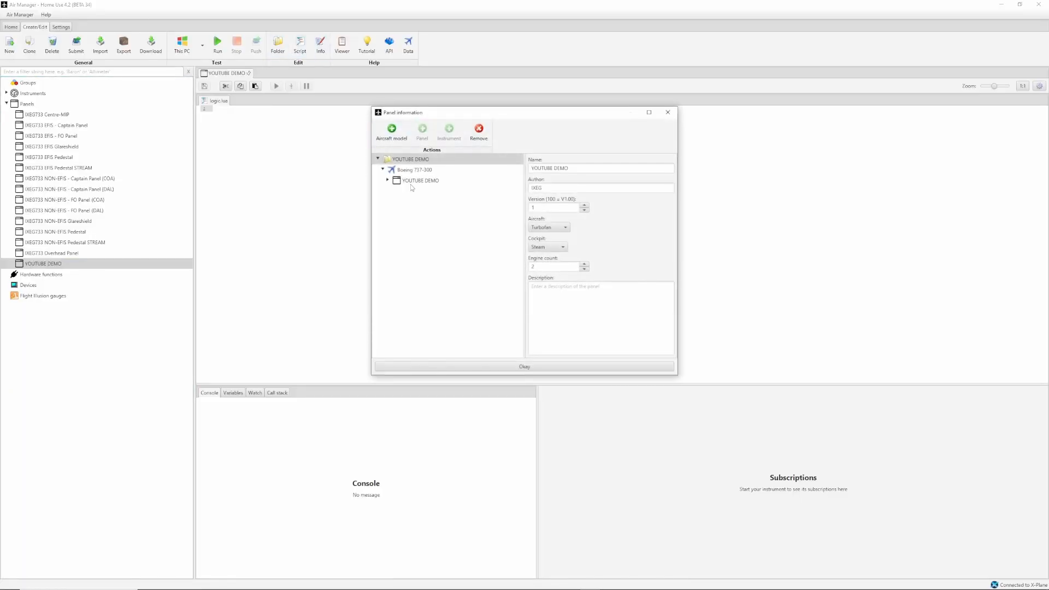
{"action": "left_click", "coordinate": [388, 180]}
{"action": "left_click", "coordinate": [427, 191]}
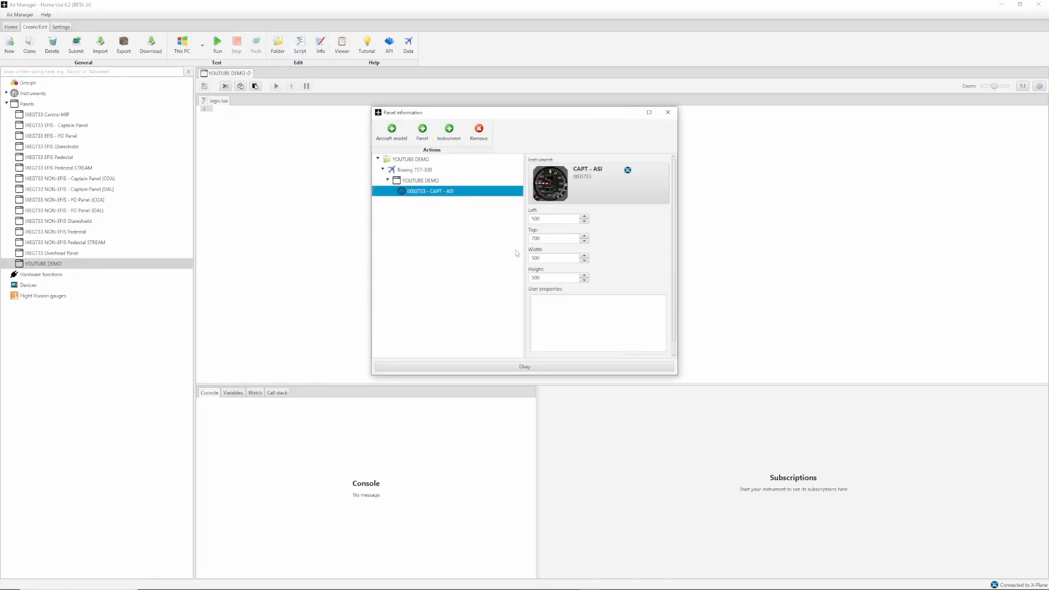
{"action": "double_click", "coordinate": [546, 237]}
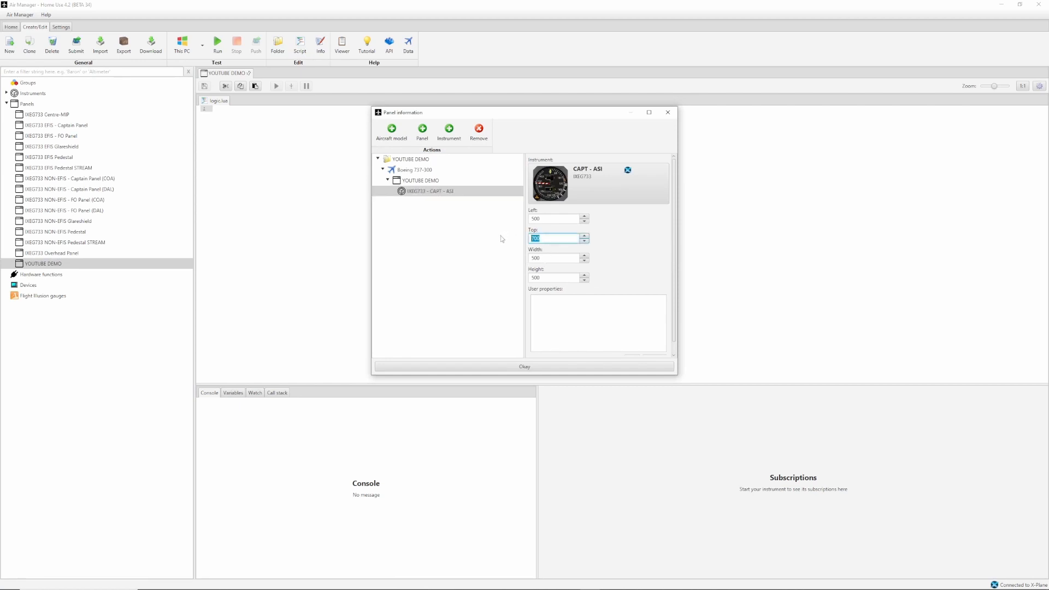
{"action": "type", "text": "350"}
{"action": "left_click", "coordinate": [543, 257]}
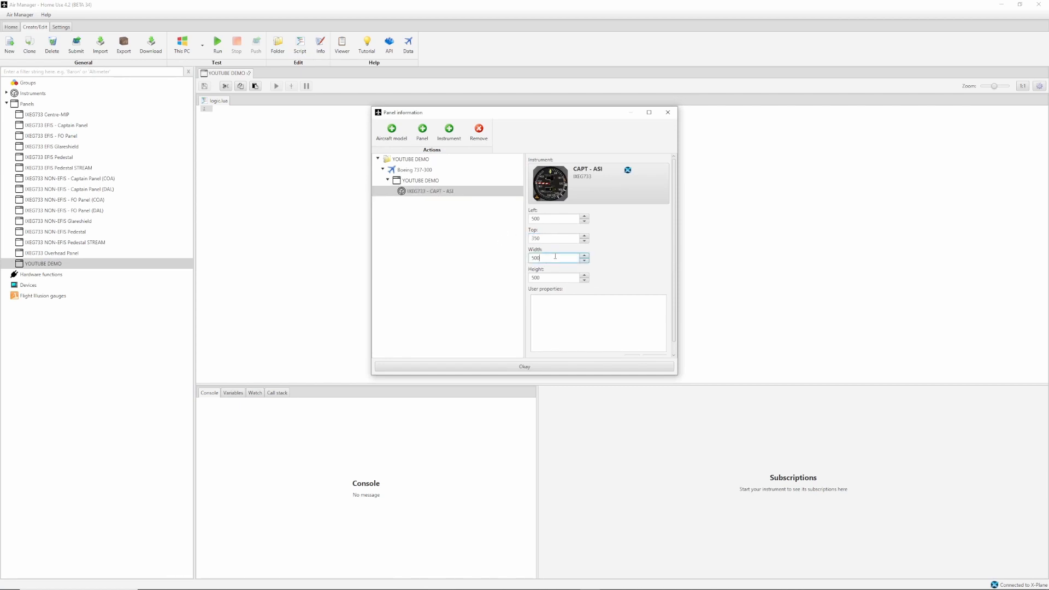
{"action": "left_click", "coordinate": [446, 192]}
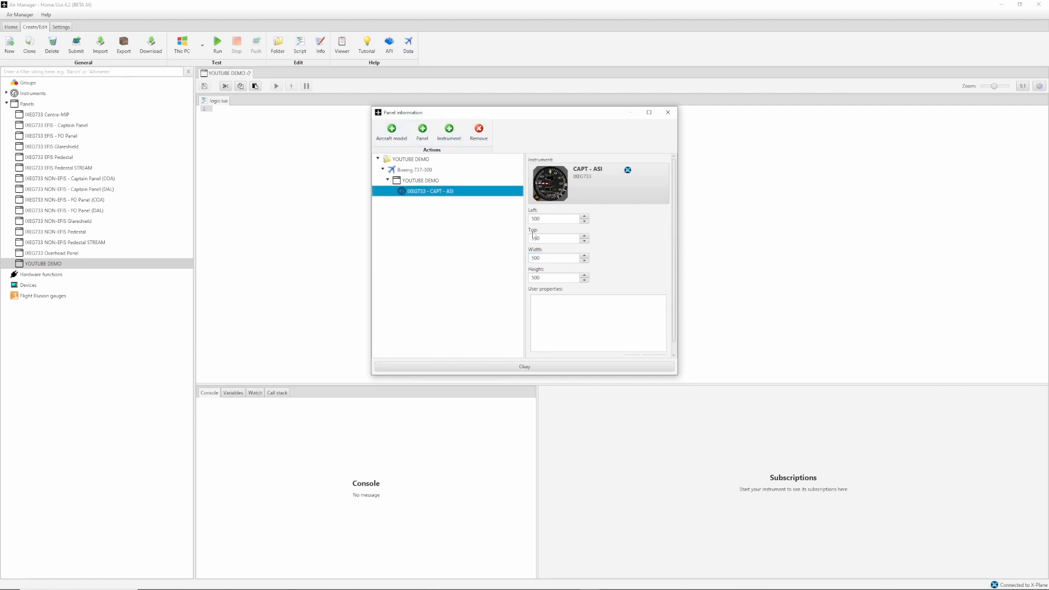
Step: Examine the settings of the Boeing 737-300 aircraft, the YOUTUBE DEMO panel and its CAPT - ASI instrument
{"action": "left_click", "coordinate": [420, 182]}
{"action": "left_click", "coordinate": [415, 192]}
{"action": "left_click", "coordinate": [417, 181]}
{"action": "left_click", "coordinate": [416, 171]}
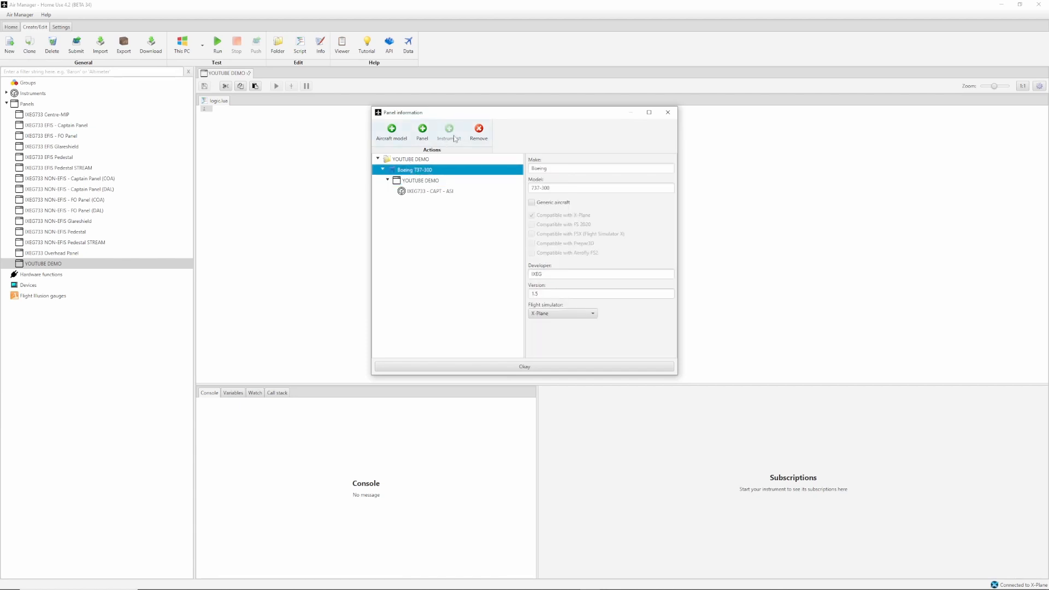
{"action": "left_click", "coordinate": [422, 184]}
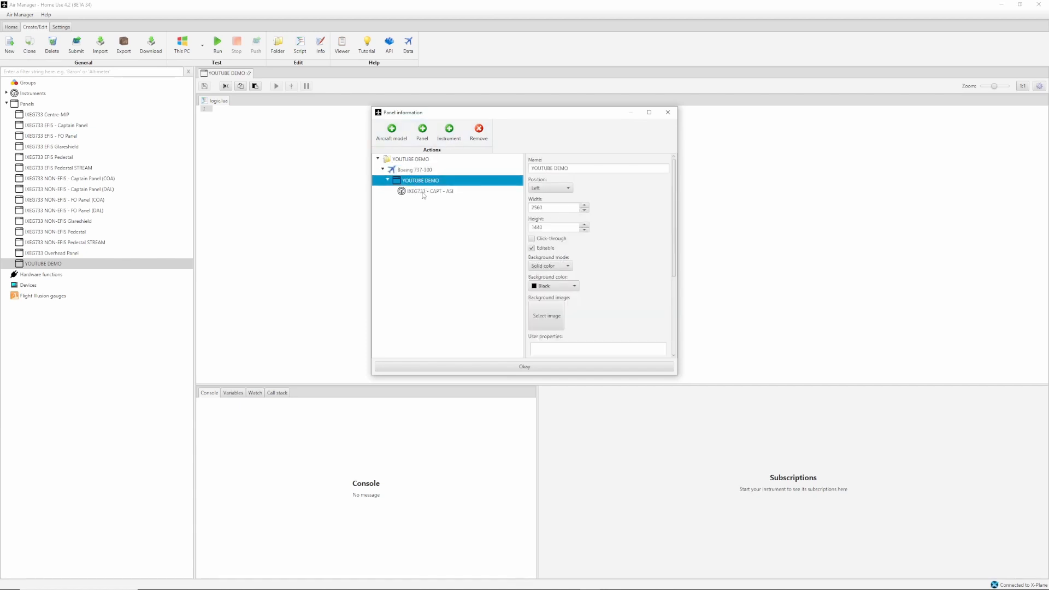
{"action": "left_click", "coordinate": [417, 194]}
{"action": "left_click", "coordinate": [420, 182]}
{"action": "left_click", "coordinate": [427, 193]}
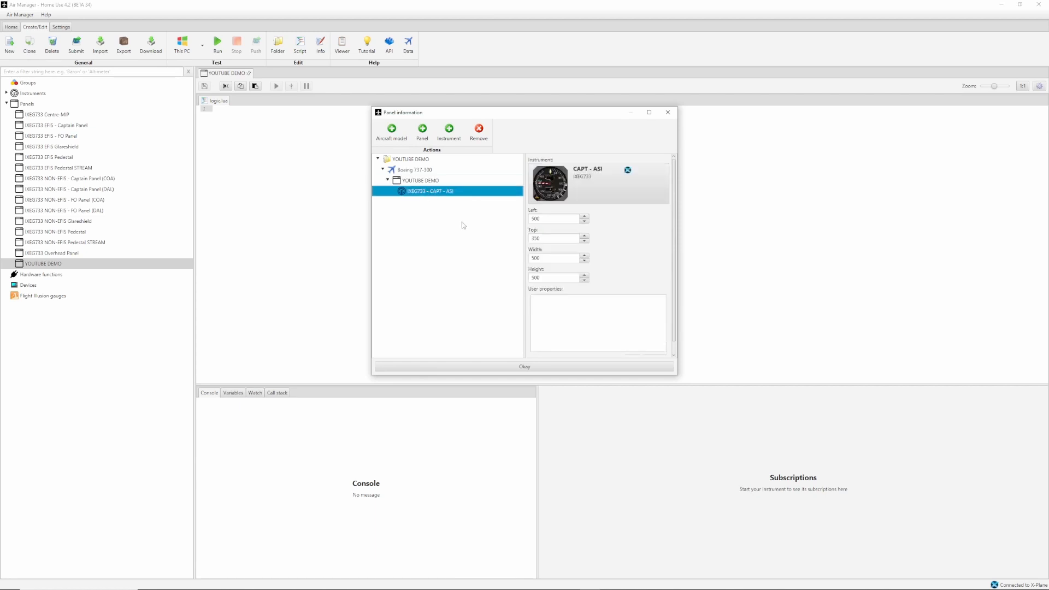
Step: Filter the available instruments by ALTIM and add the IXEG733 CAPT - Altimeter to the YOUTUBE DEMO panel
{"action": "left_click", "coordinate": [451, 133]}
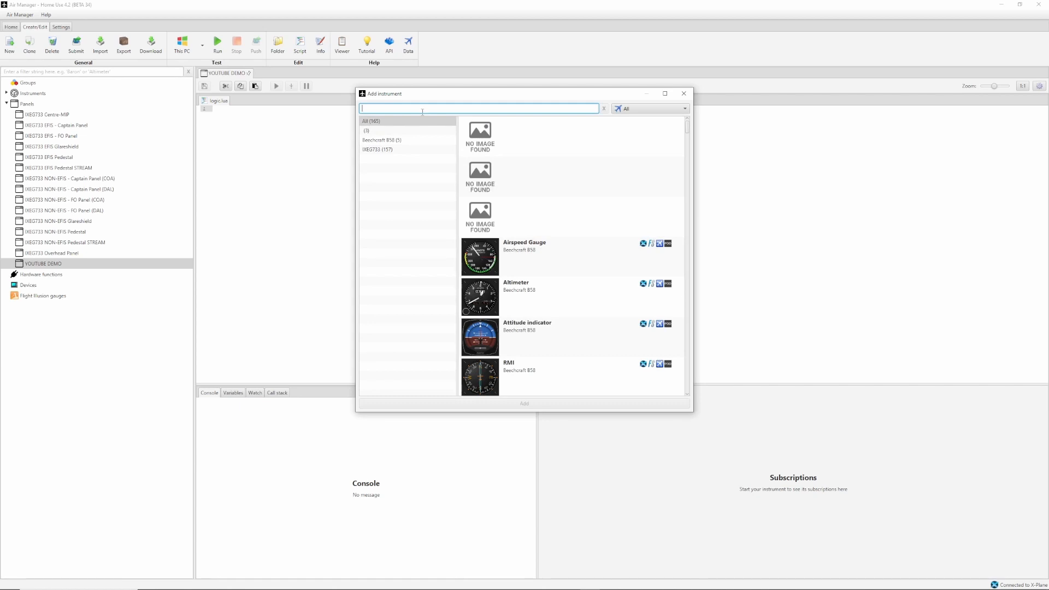
{"action": "type", "text": "ALTIM"}
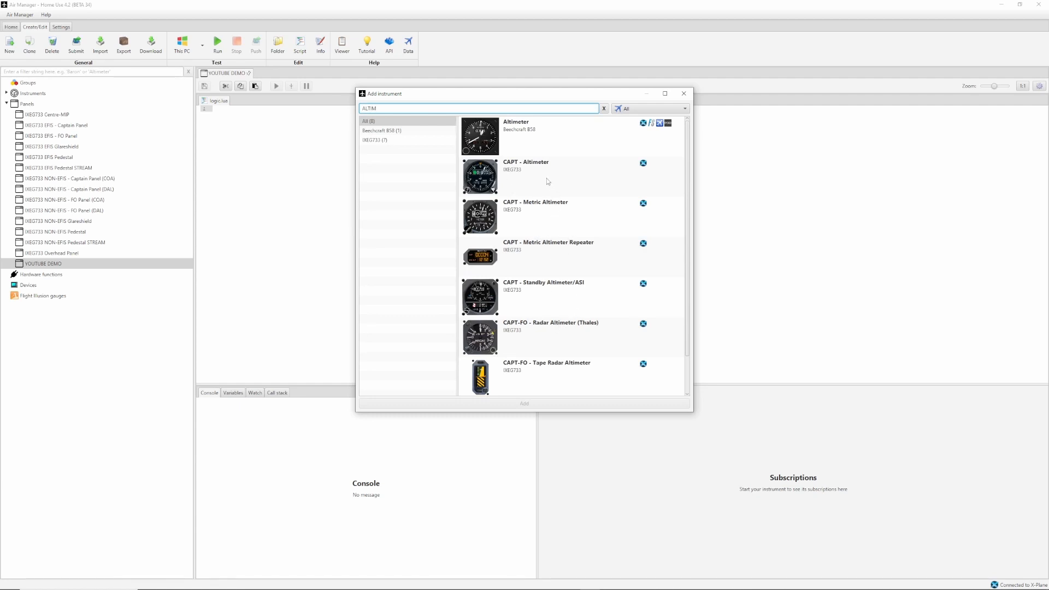
{"action": "left_click", "coordinate": [530, 176]}
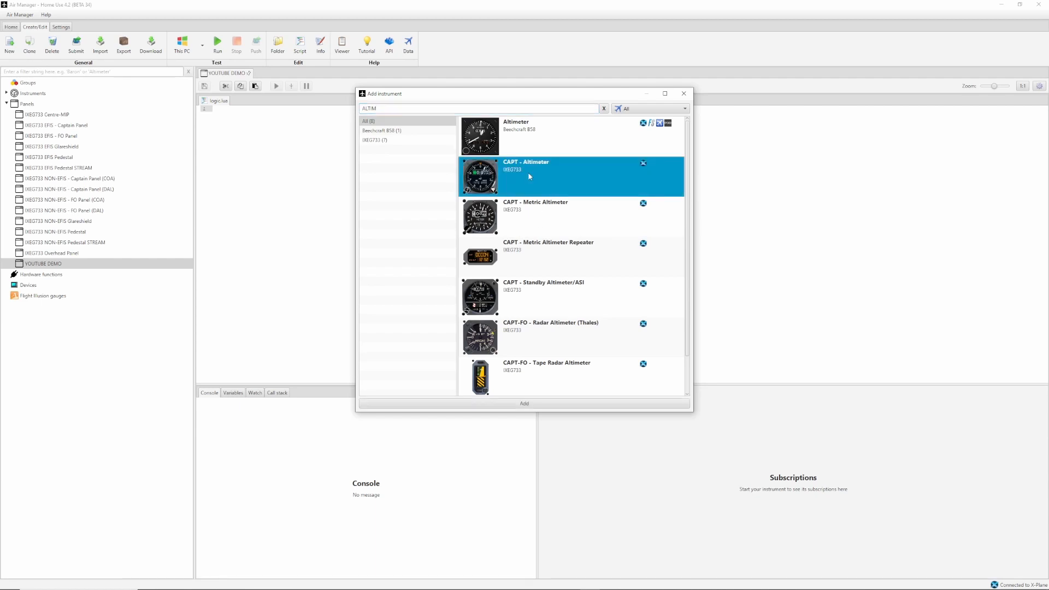
{"action": "left_click", "coordinate": [540, 407]}
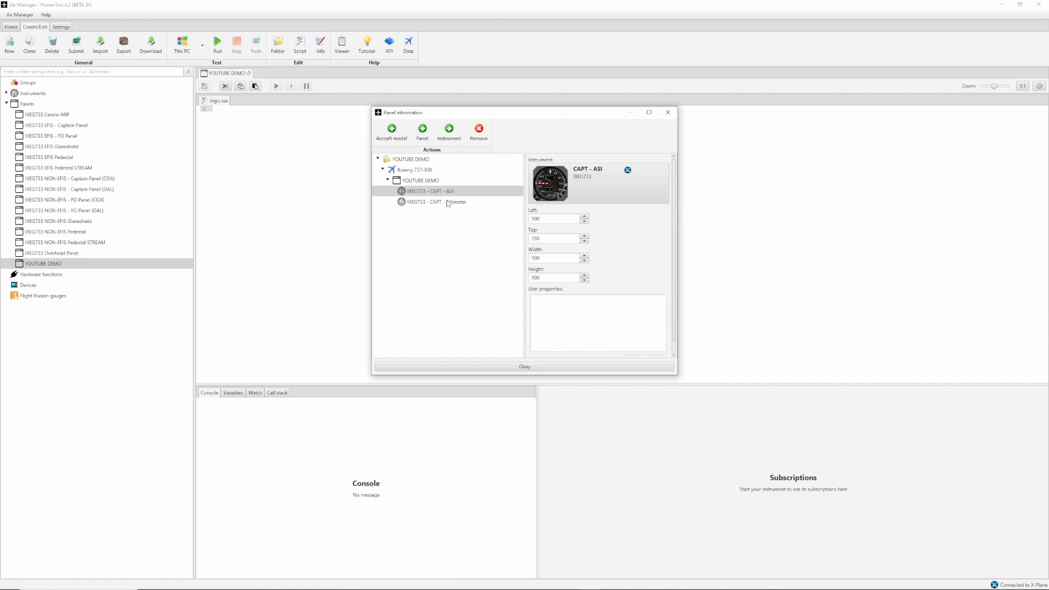
Step: Position the CAPT - Altimeter at left 1500 and top 350, compare it with the CAPT - ASI settings, and accept the panel information
{"action": "left_click", "coordinate": [448, 202]}
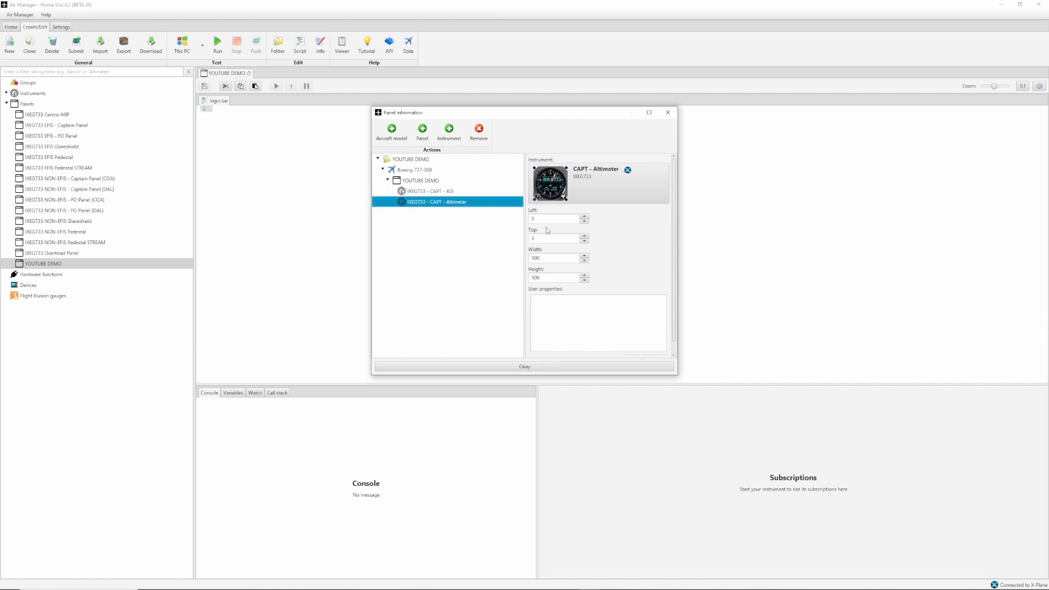
{"action": "key", "text": "Tab"}
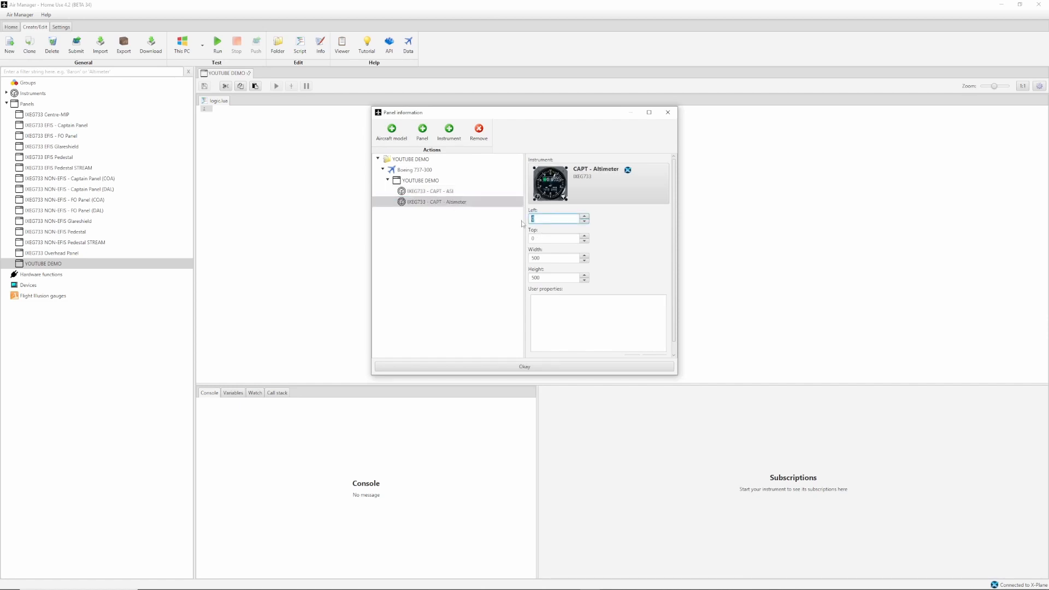
{"action": "type", "text": "1500"}
{"action": "left_click", "coordinate": [432, 191]}
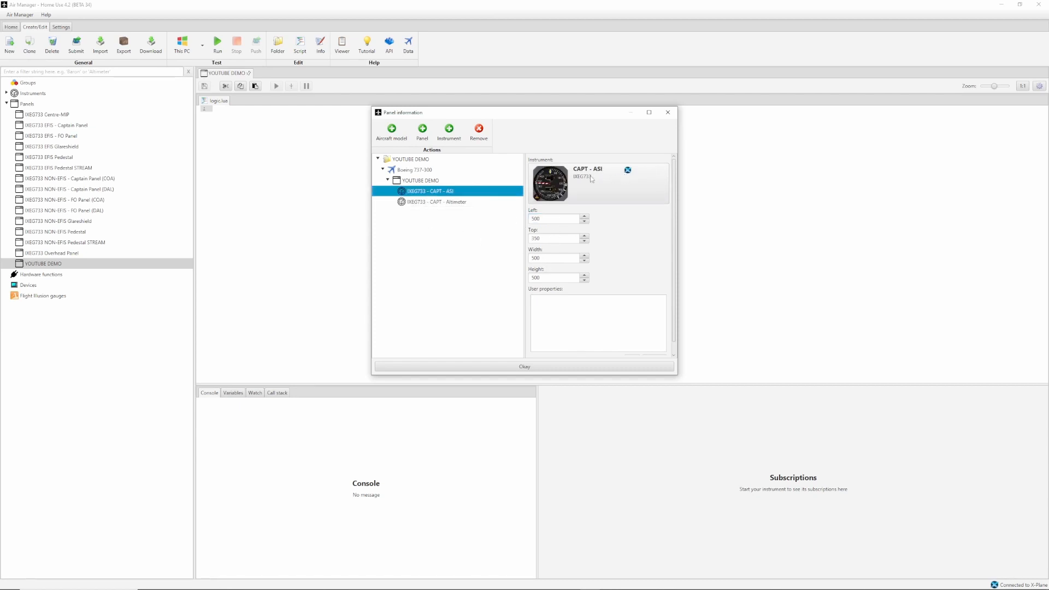
{"action": "left_click", "coordinate": [432, 201]}
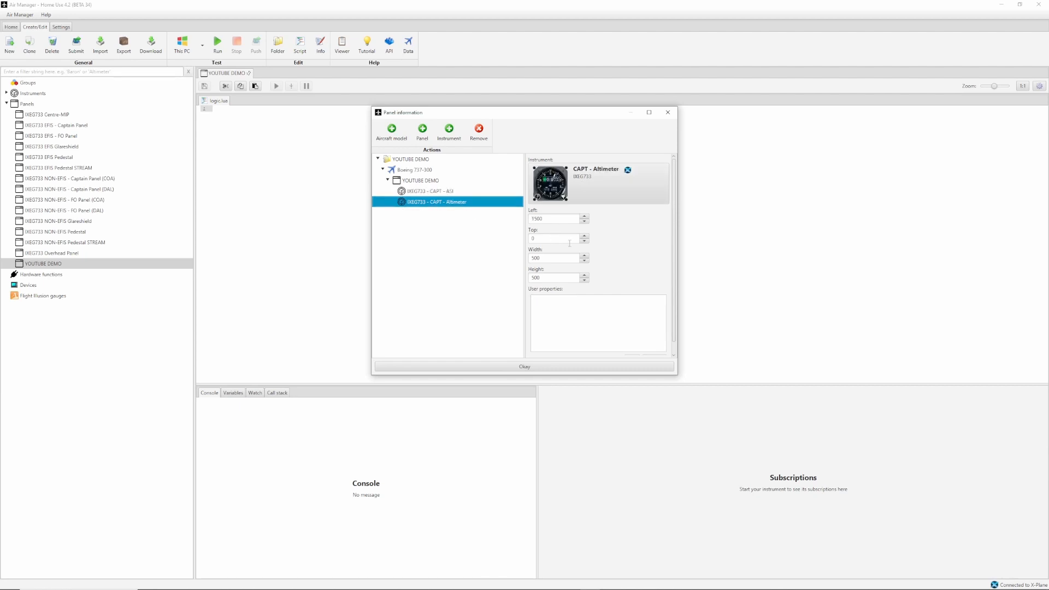
{"action": "left_click", "coordinate": [537, 238]}
{"action": "type", "text": "350"}
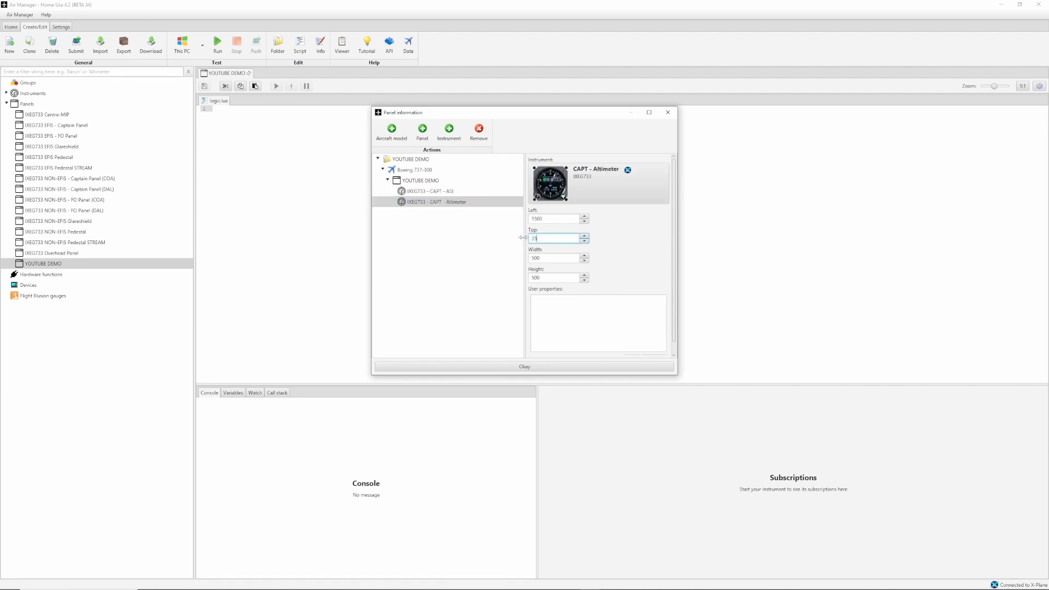
{"action": "left_click", "coordinate": [445, 191]}
{"action": "left_click", "coordinate": [445, 202]}
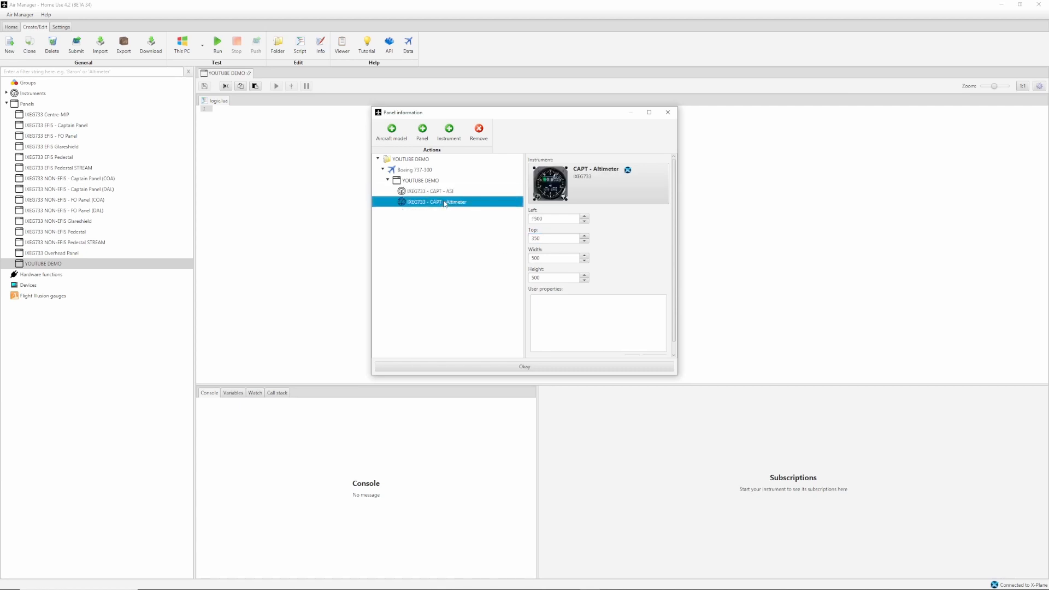
{"action": "left_click", "coordinate": [525, 367]}
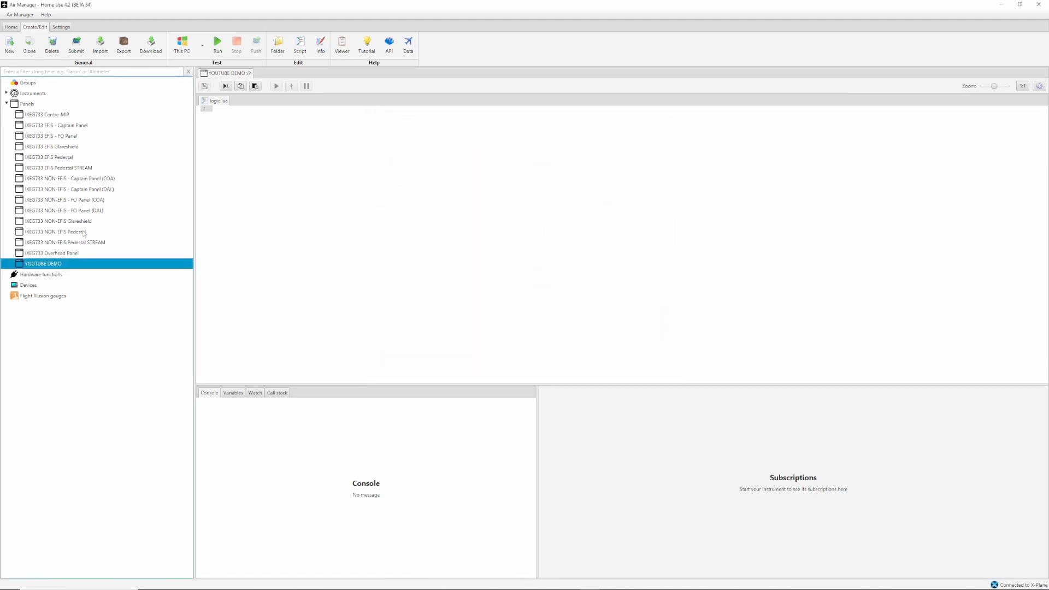
Step: Run the YOUTUBE DEMO panel, test the altimeter's BARO knob in both directions, and stop the panel
{"action": "left_click", "coordinate": [217, 43]}
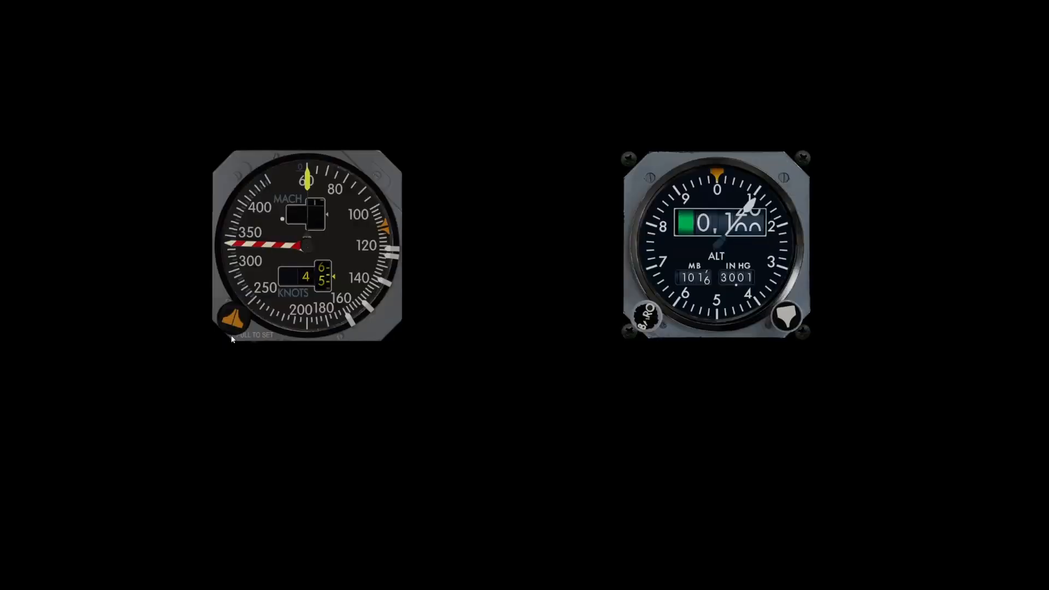
{"action": "scroll", "coordinate": [659, 319], "scroll_direction": "down", "scroll_amount": 2}
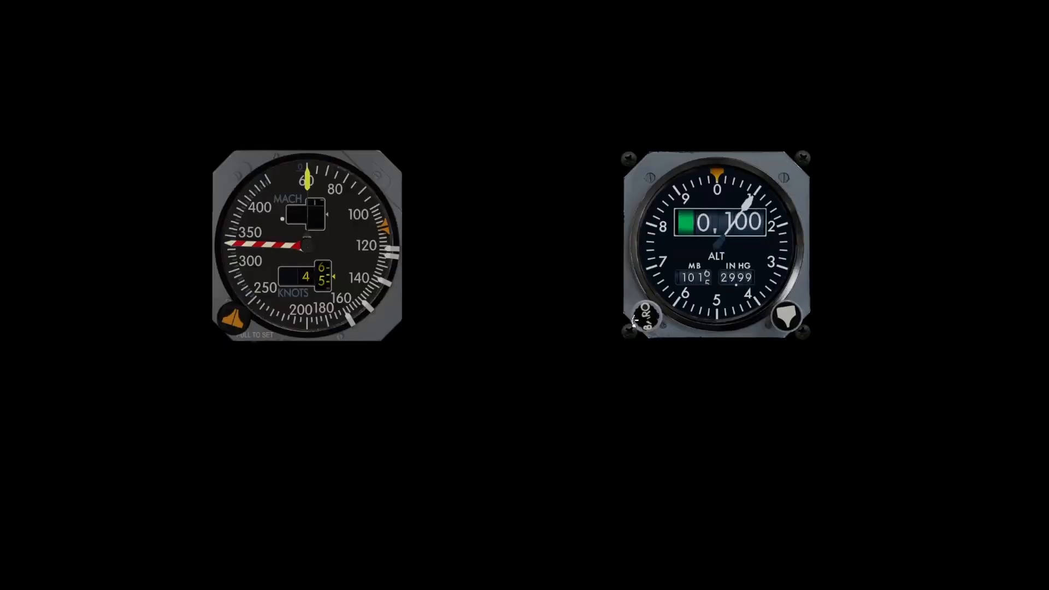
{"action": "scroll", "coordinate": [659, 321], "scroll_direction": "up", "scroll_amount": 1}
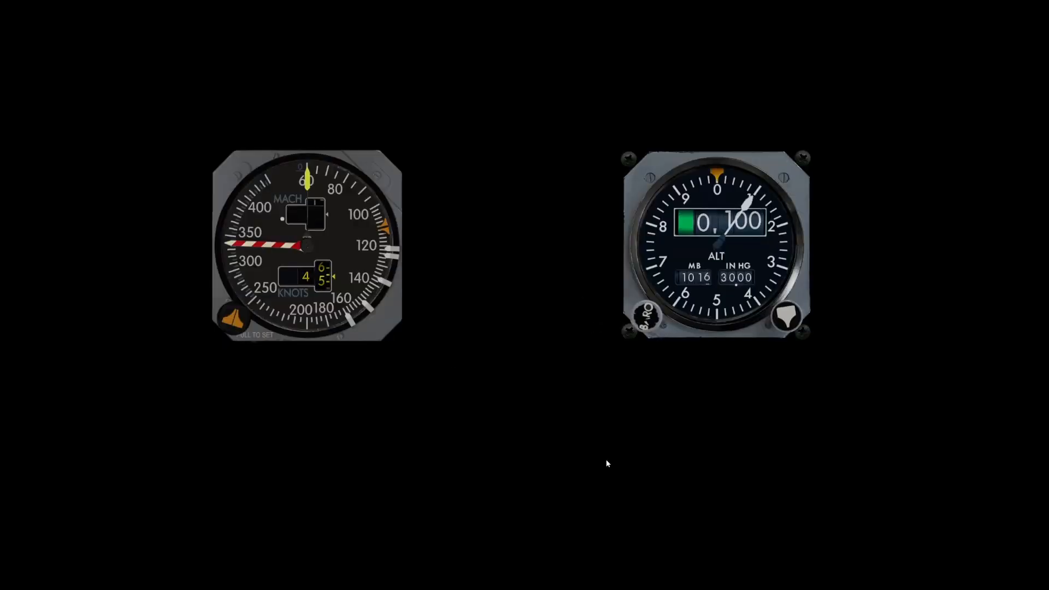
{"action": "right_click", "coordinate": [293, 454]}
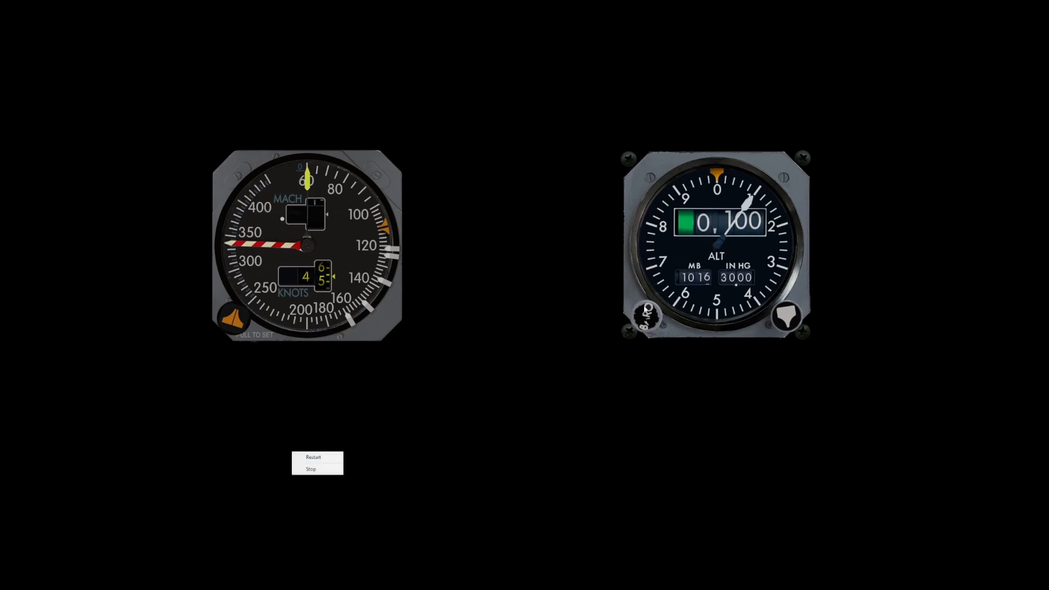
{"action": "left_click", "coordinate": [315, 470]}
{"action": "left_click", "coordinate": [77, 263]}
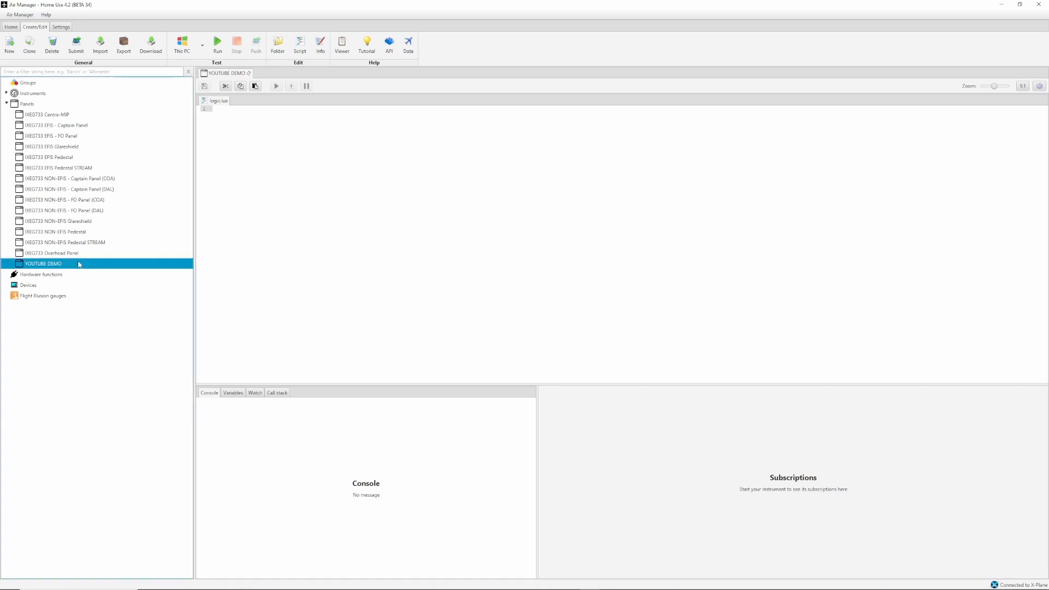
Step: Set the CAPT - Altimeter's width and height to 400, accept the panel information, and run the YOUTUBE DEMO panel
{"action": "left_click", "coordinate": [321, 44]}
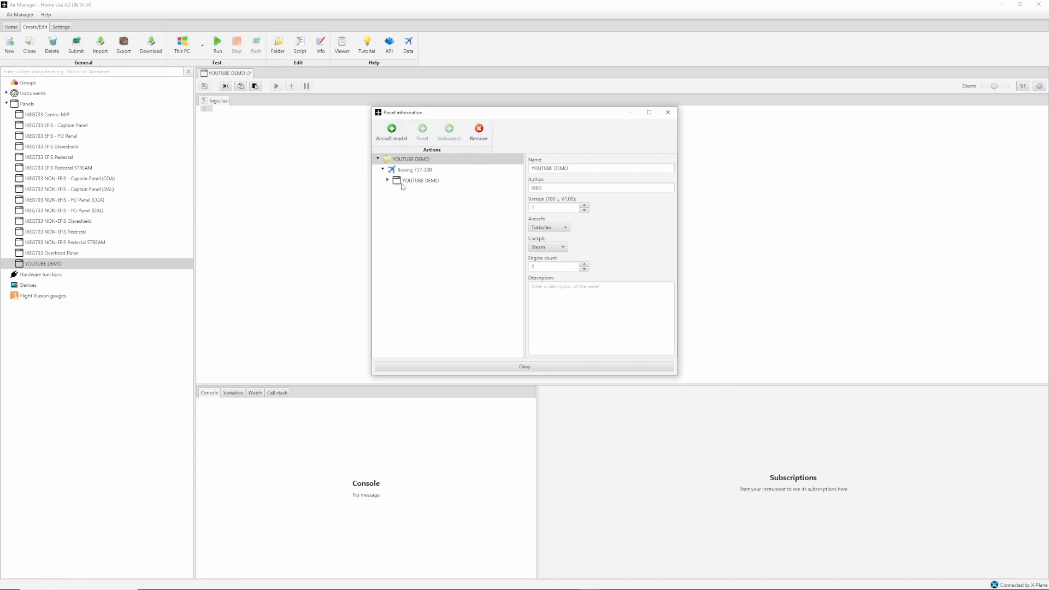
{"action": "left_click", "coordinate": [418, 181]}
{"action": "left_click", "coordinate": [387, 181]}
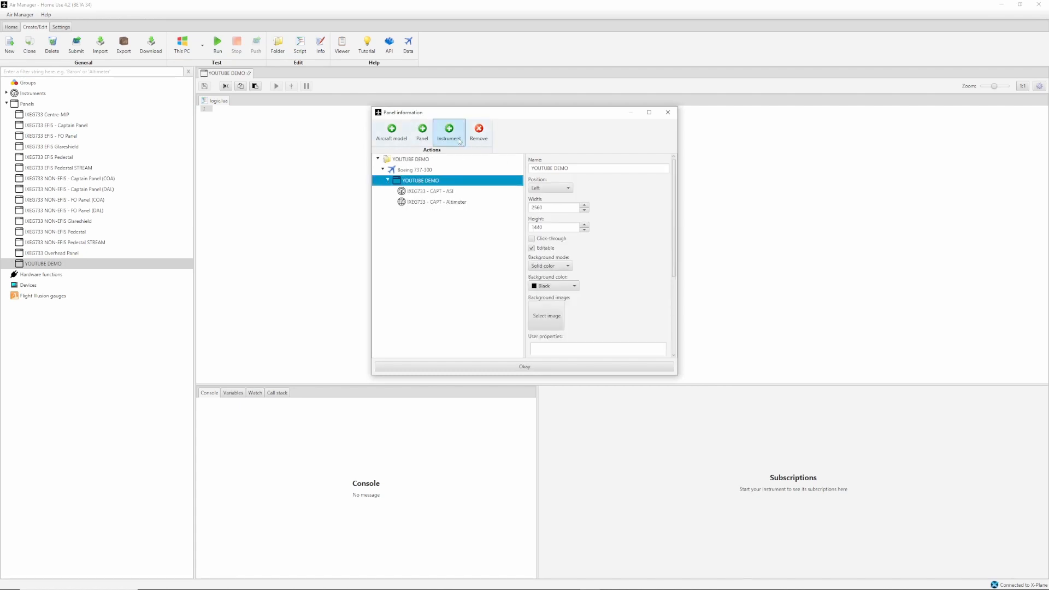
{"action": "left_click", "coordinate": [452, 205]}
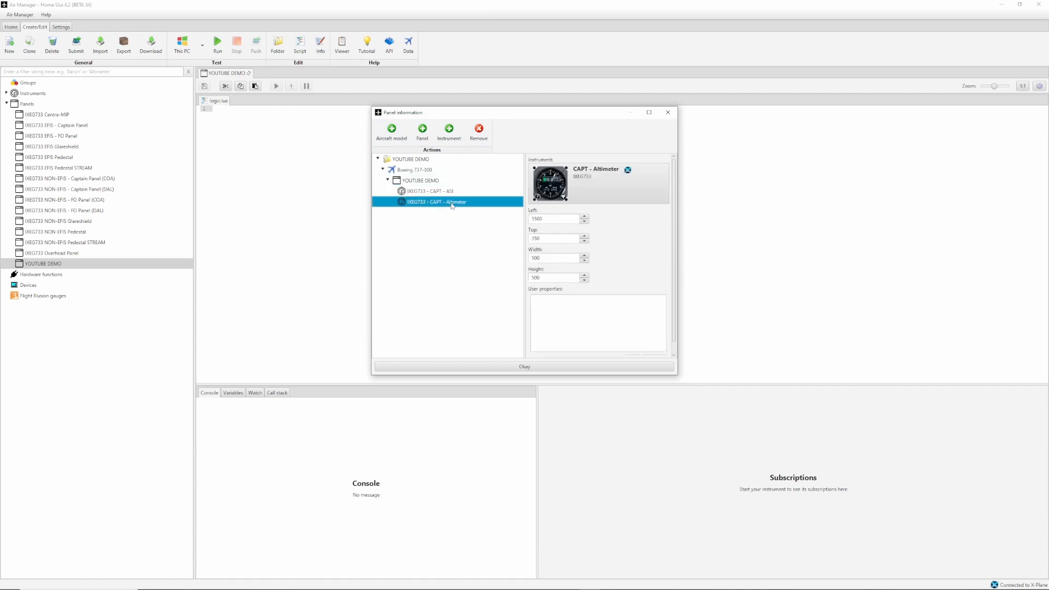
{"action": "double_click", "coordinate": [531, 258]}
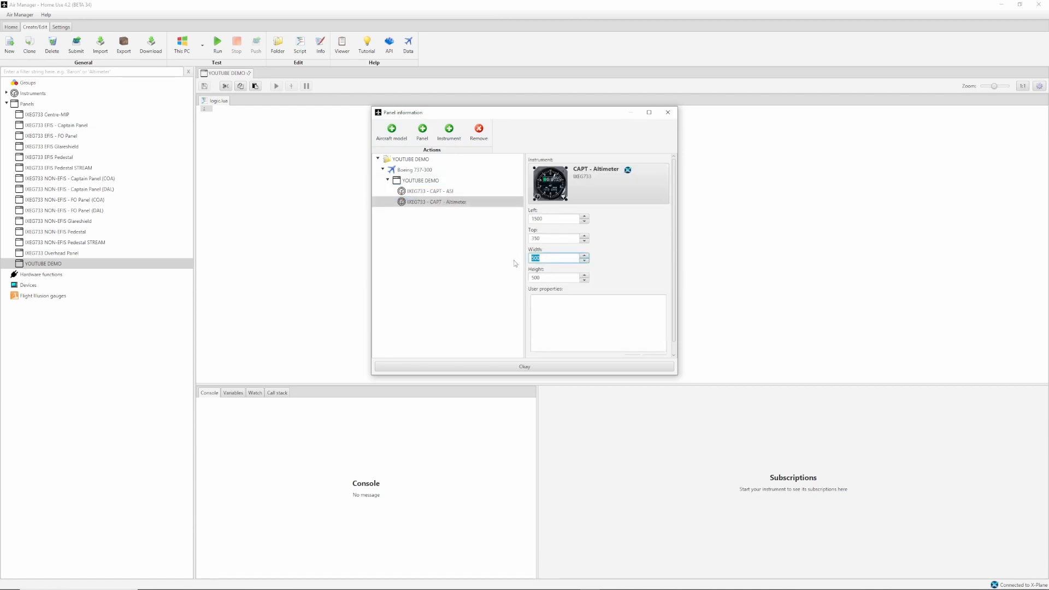
{"action": "type", "text": "400"}
{"action": "key", "text": "Tab"}
{"action": "type", "text": "400"}
{"action": "left_click", "coordinate": [552, 366]}
{"action": "left_click", "coordinate": [218, 44]}
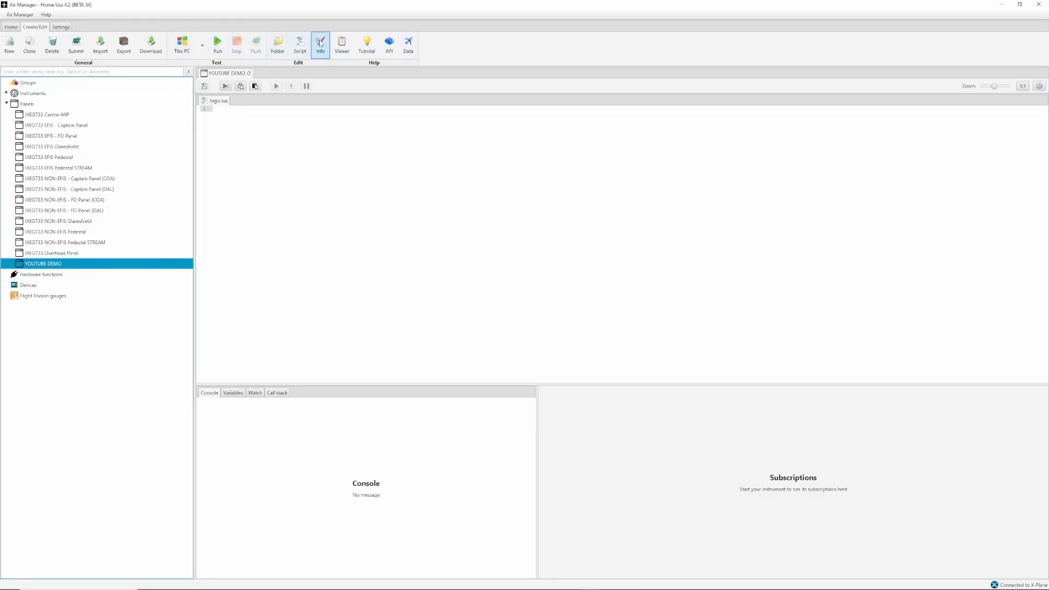
Step: Filter the available instruments by RMI and add the IXEG733 CAPT-FO - RMI + DME to the YOUTUBE DEMO panel
{"action": "left_click", "coordinate": [321, 44]}
{"action": "left_click", "coordinate": [387, 180]}
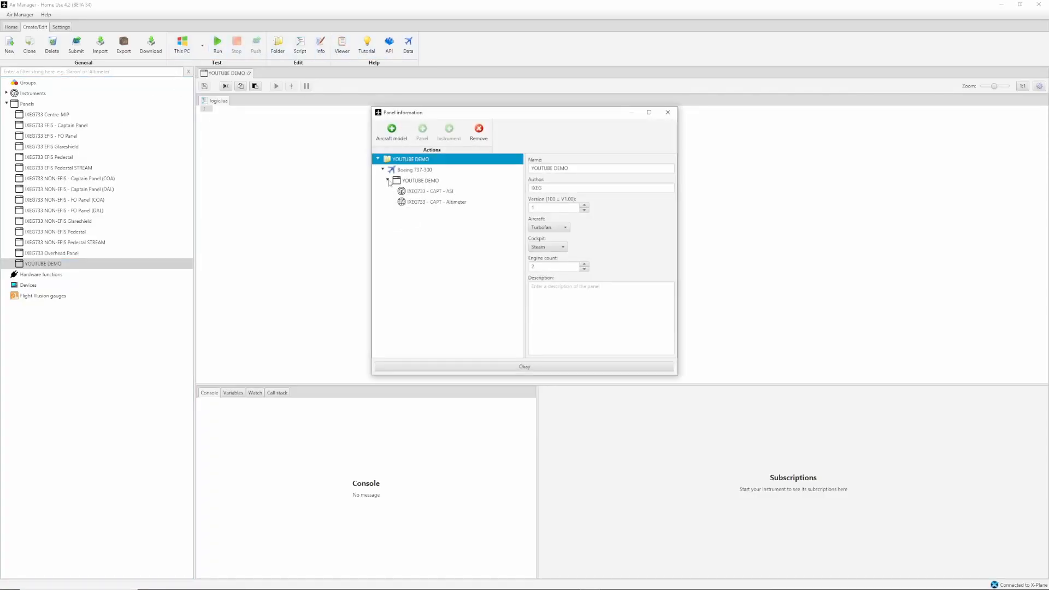
{"action": "left_click", "coordinate": [436, 202]}
{"action": "left_click", "coordinate": [450, 132]}
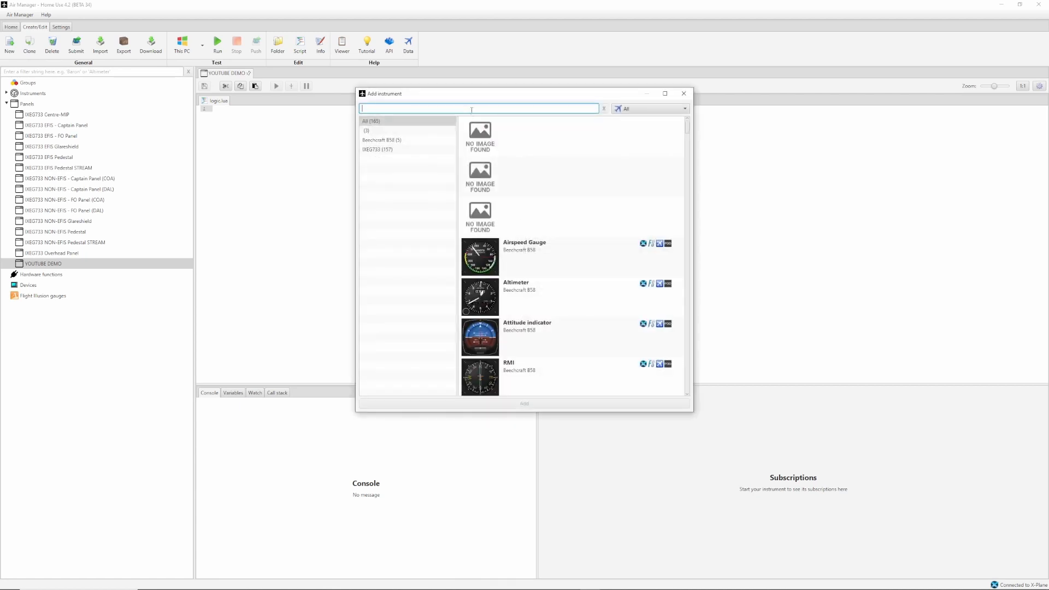
{"action": "type", "text": "RMI"}
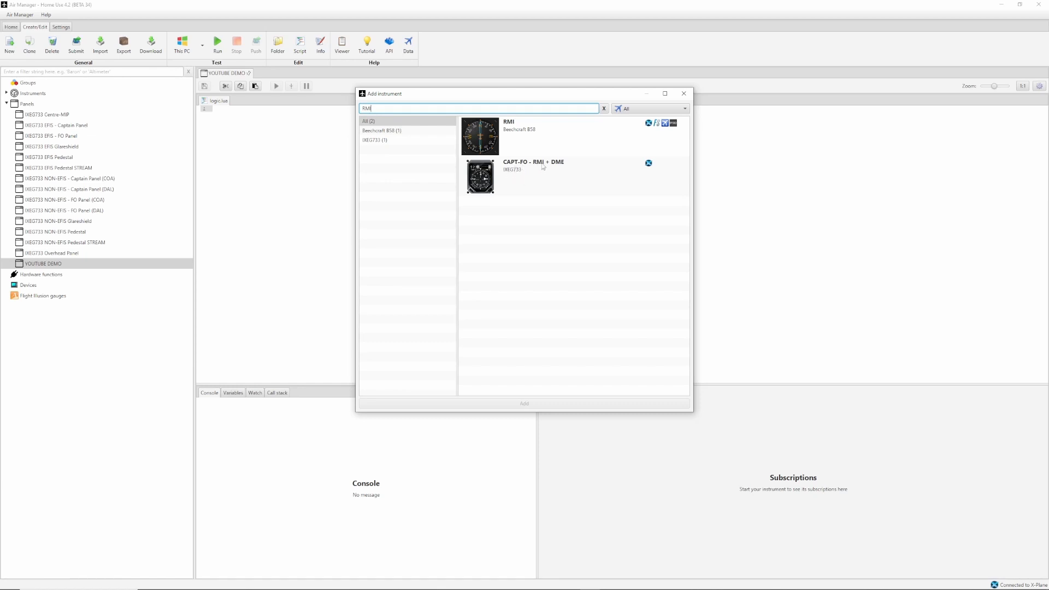
{"action": "left_click", "coordinate": [514, 169]}
{"action": "left_click", "coordinate": [525, 403]}
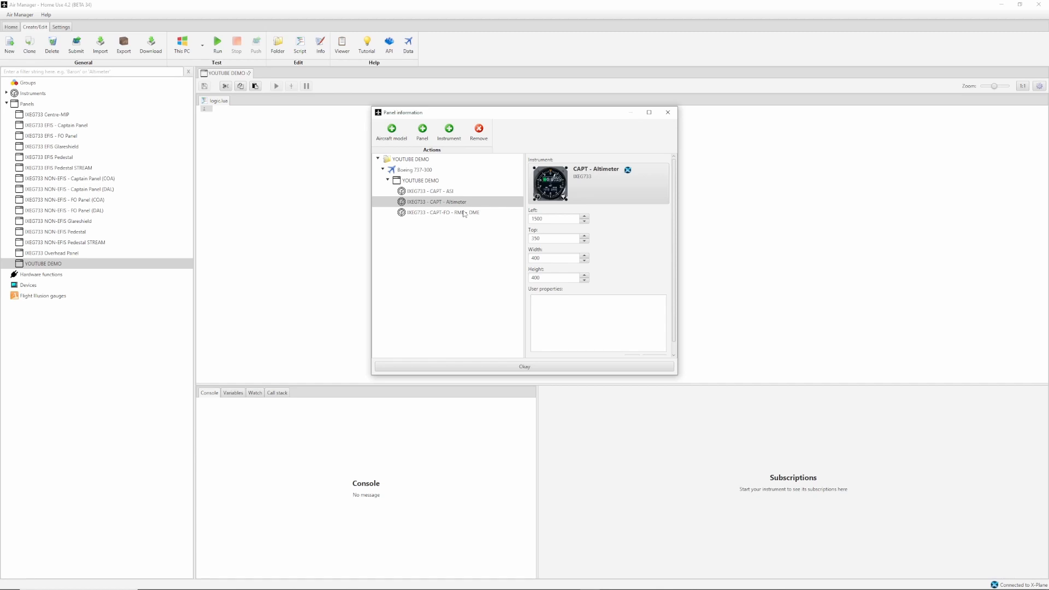
Step: Position the CAPT-FO - RMI + DME at left 500 and top 870, using the CAPT - ASI settings as reference, and accept
{"action": "left_click", "coordinate": [444, 193]}
{"action": "left_click", "coordinate": [447, 216]}
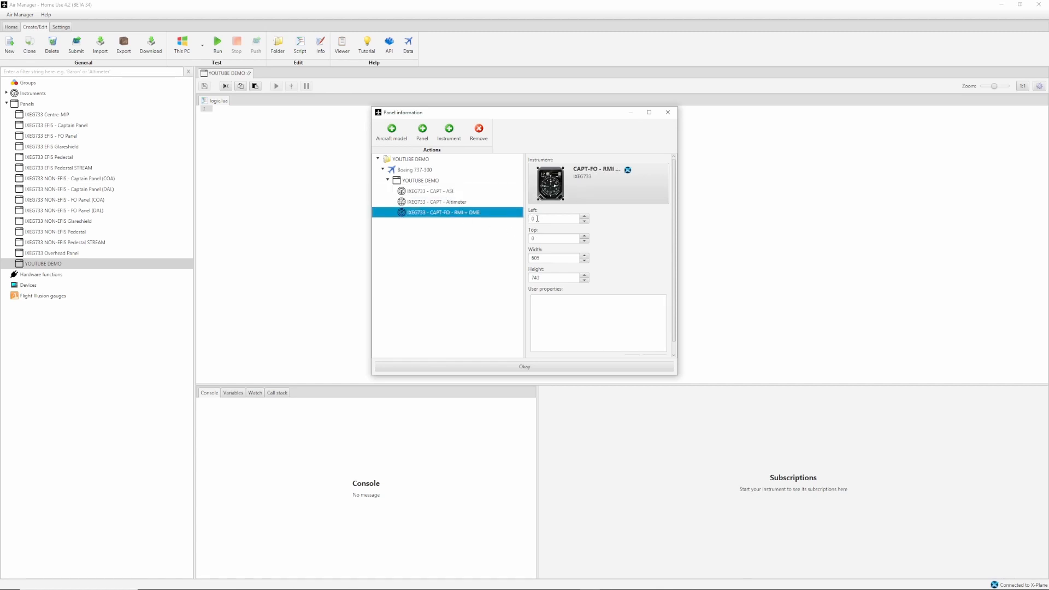
{"action": "key", "text": "Tab"}
{"action": "type", "text": "500"}
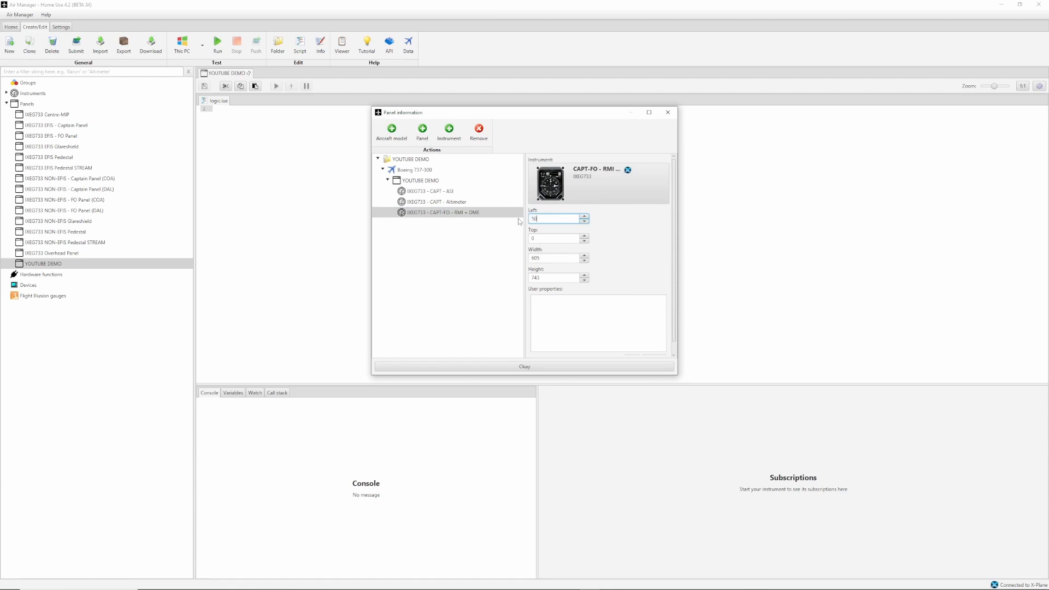
{"action": "left_click", "coordinate": [450, 192]}
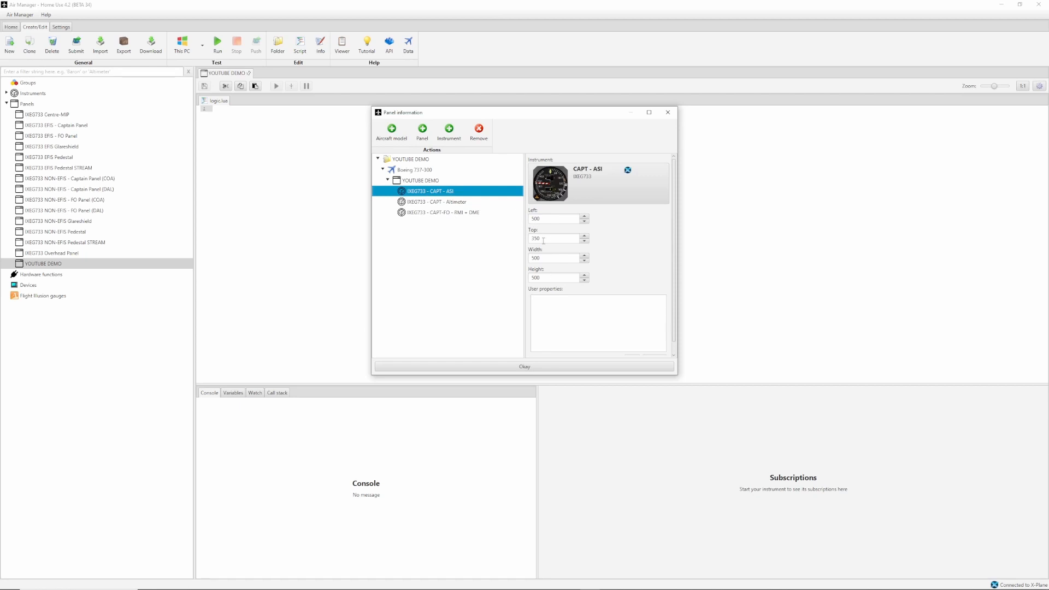
{"action": "left_click", "coordinate": [464, 217]}
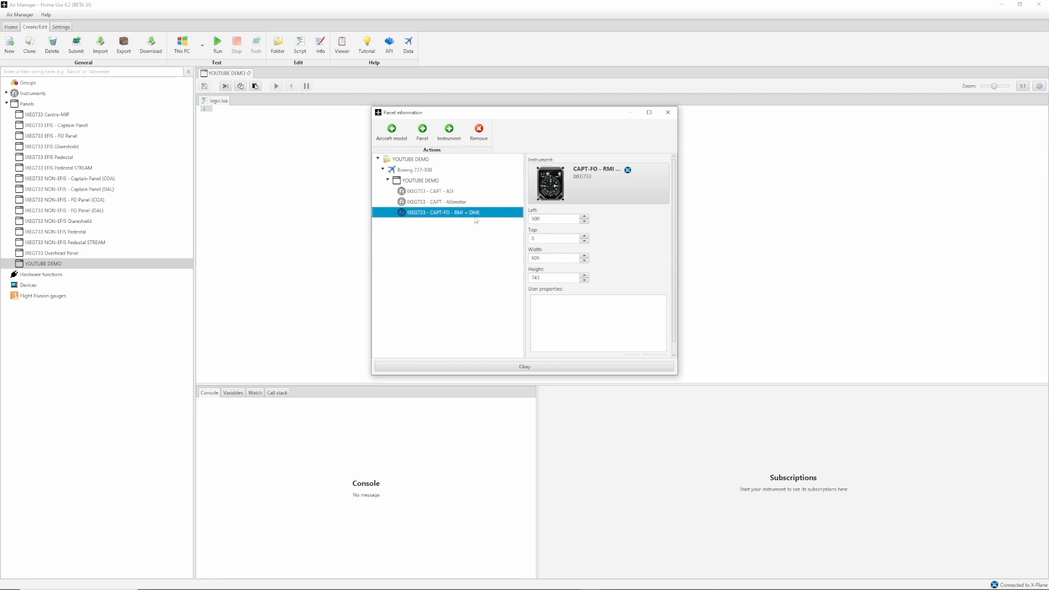
{"action": "double_click", "coordinate": [534, 238]}
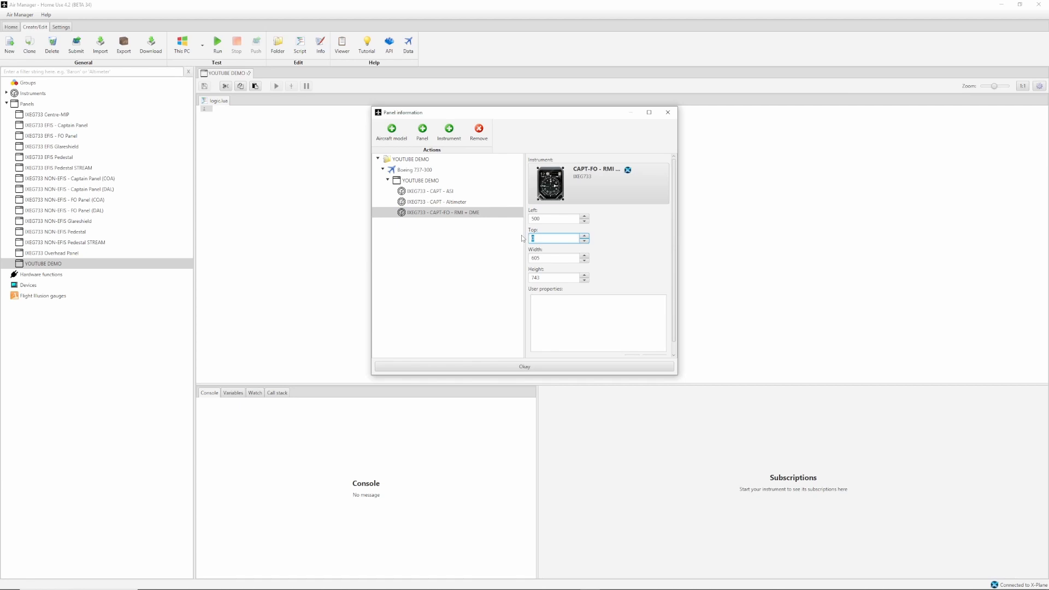
{"action": "type", "text": "87"}
{"action": "left_click", "coordinate": [522, 366]}
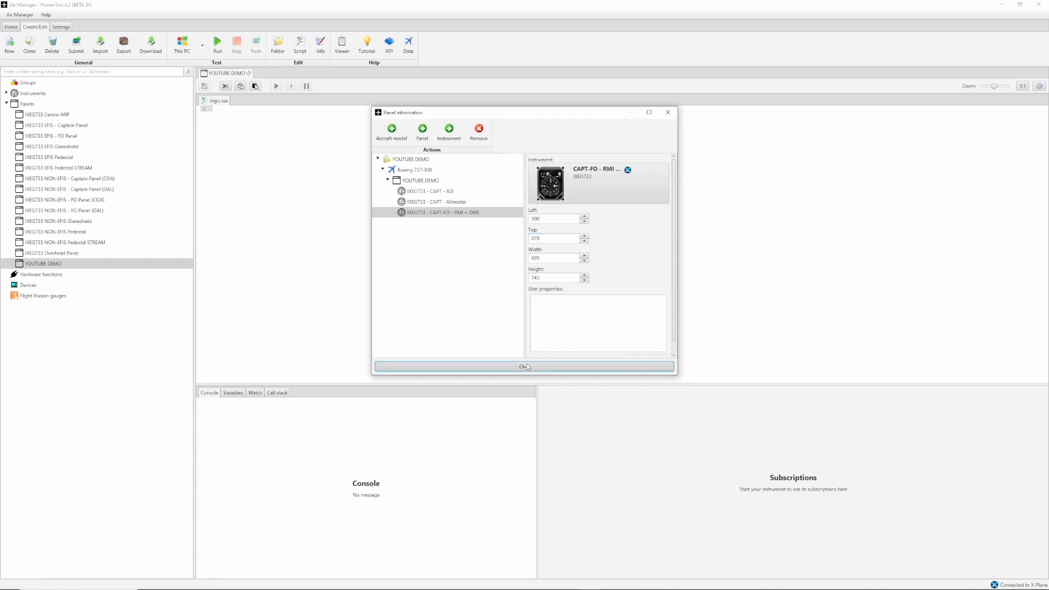
Step: Run the YOUTUBE DEMO panel to check the placement of the RMI + DME below the airspeed indicator, and stop it
{"action": "left_click", "coordinate": [155, 263]}
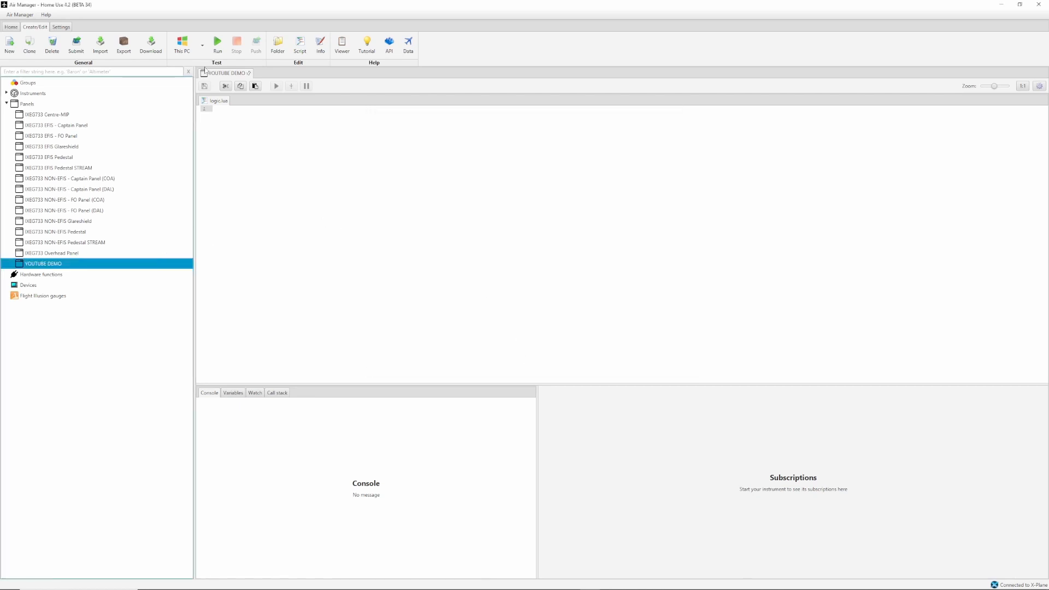
{"action": "left_click", "coordinate": [219, 44]}
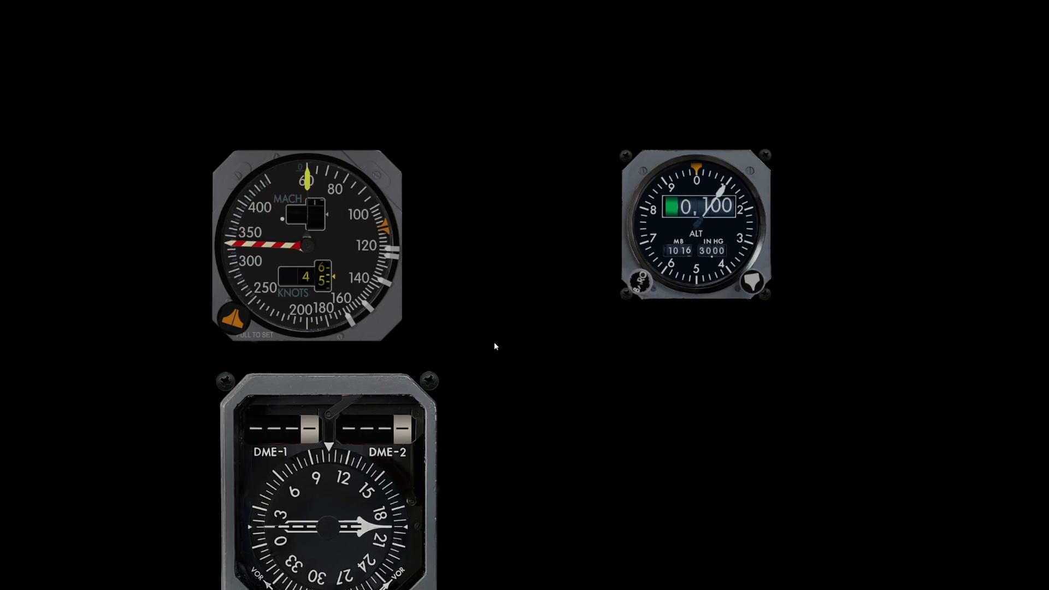
{"action": "right_click", "coordinate": [507, 376]}
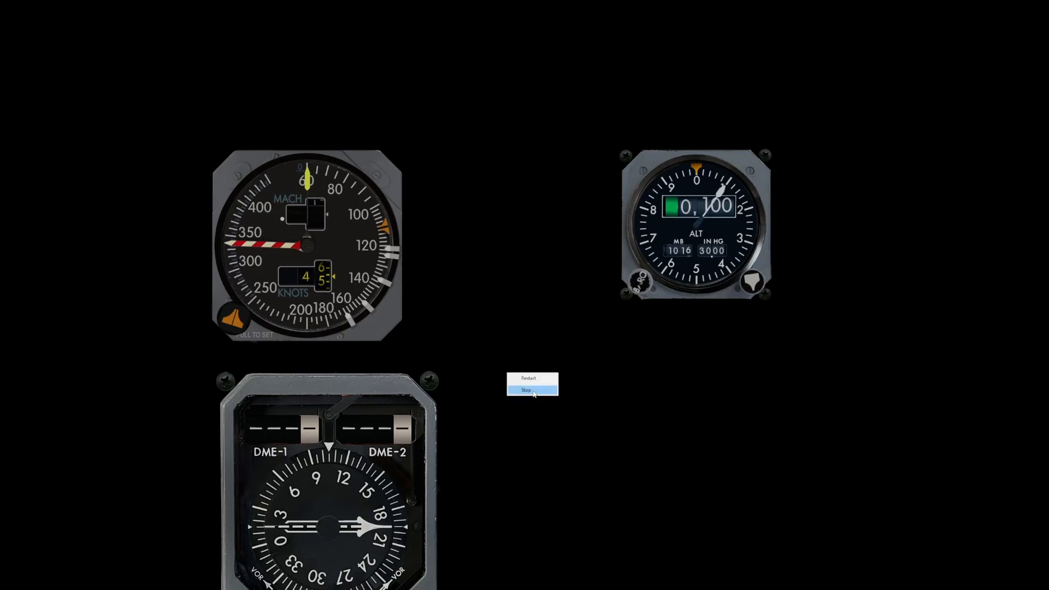
{"action": "left_click", "coordinate": [530, 391]}
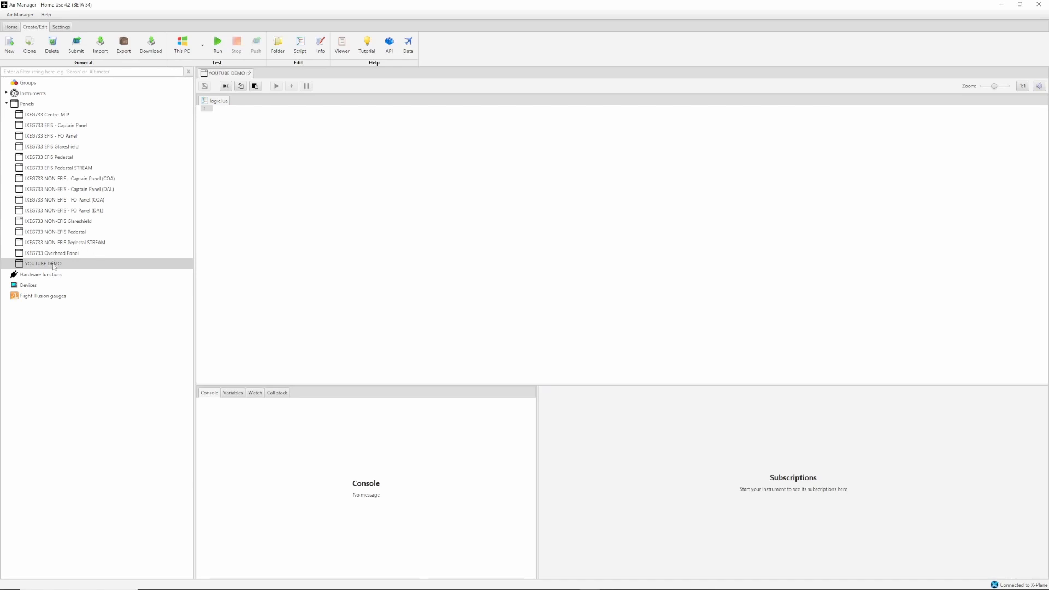
Step: Resize the CAPT-FO - RMI + DME to width 485 and height 595 and accept the panel information
{"action": "left_click", "coordinate": [321, 44]}
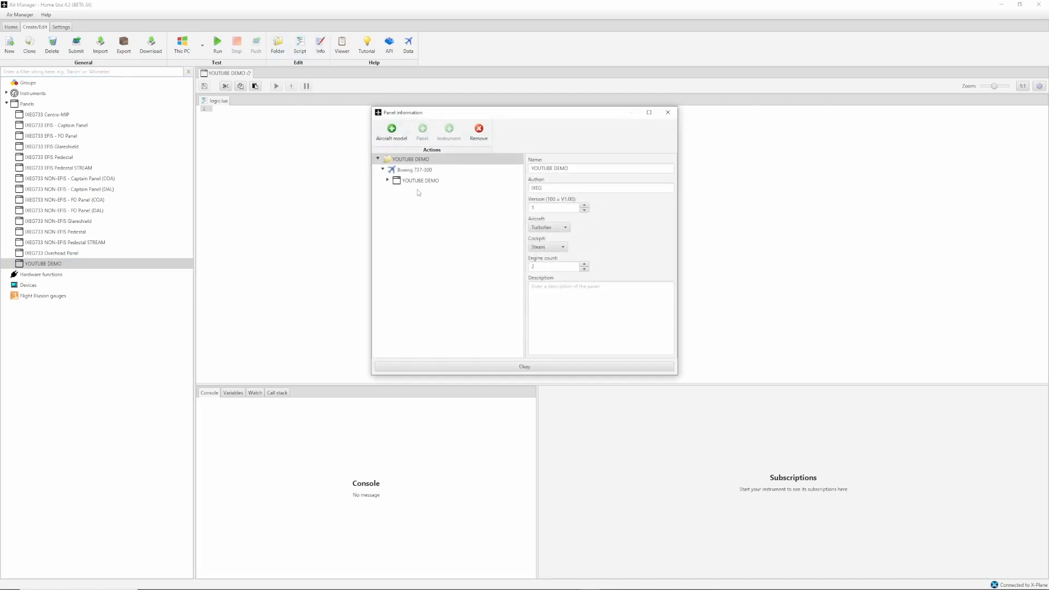
{"action": "left_click", "coordinate": [387, 181]}
{"action": "left_click", "coordinate": [435, 212]}
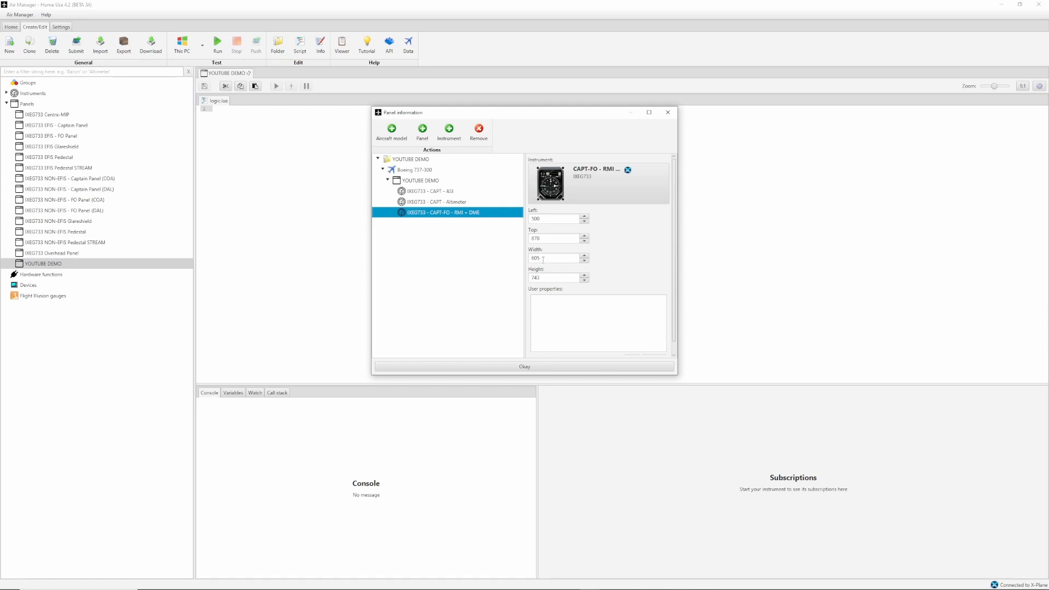
{"action": "left_click_drag", "start_coordinate": [543, 259], "coordinate": [510, 258]}
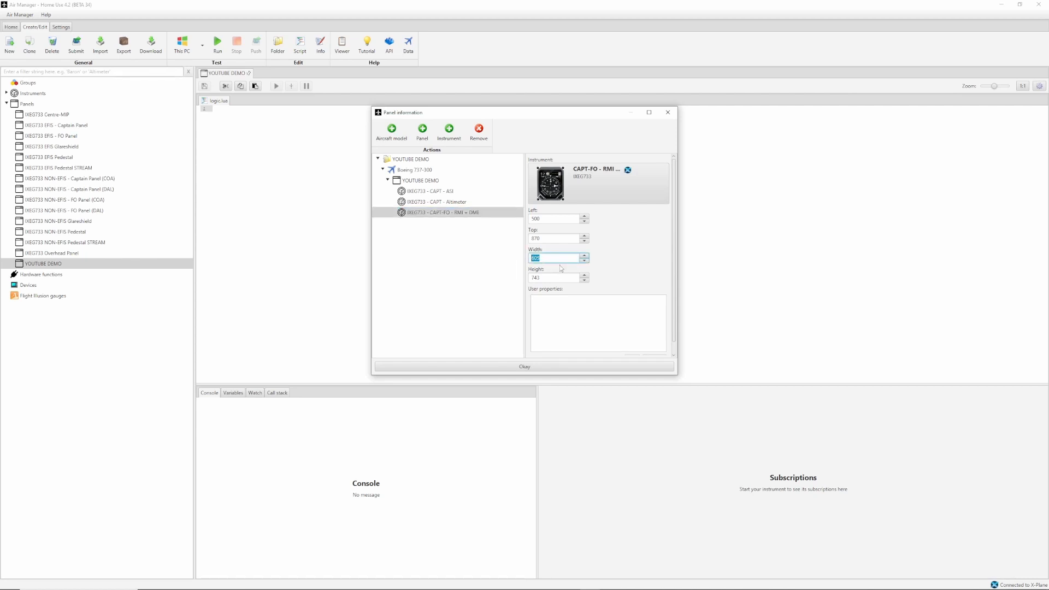
{"action": "type", "text": "485"}
{"action": "key", "text": "Tab"}
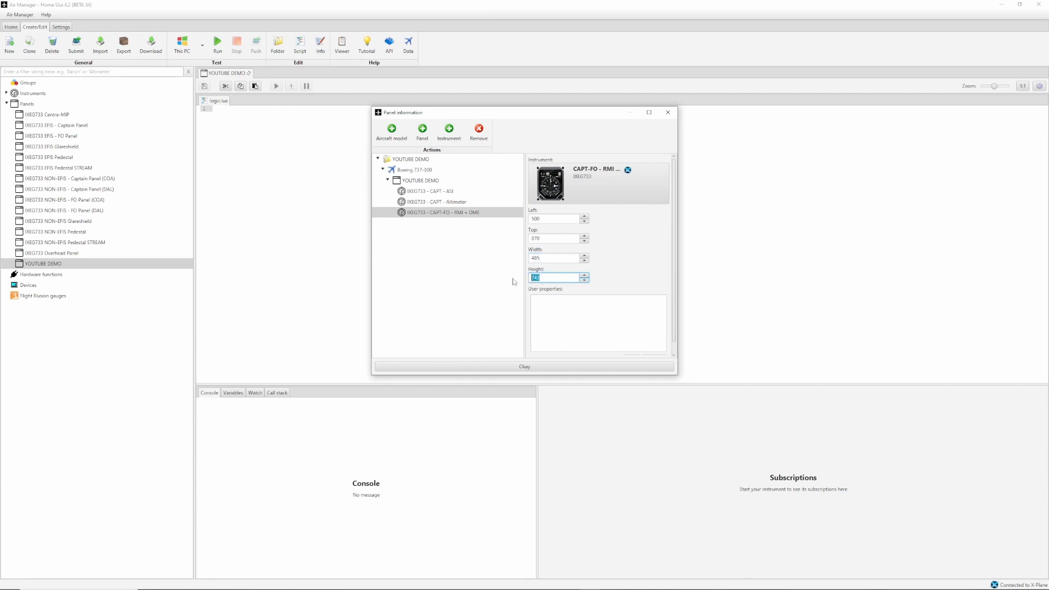
{"action": "type", "text": "595"}
{"action": "key", "text": "Return"}
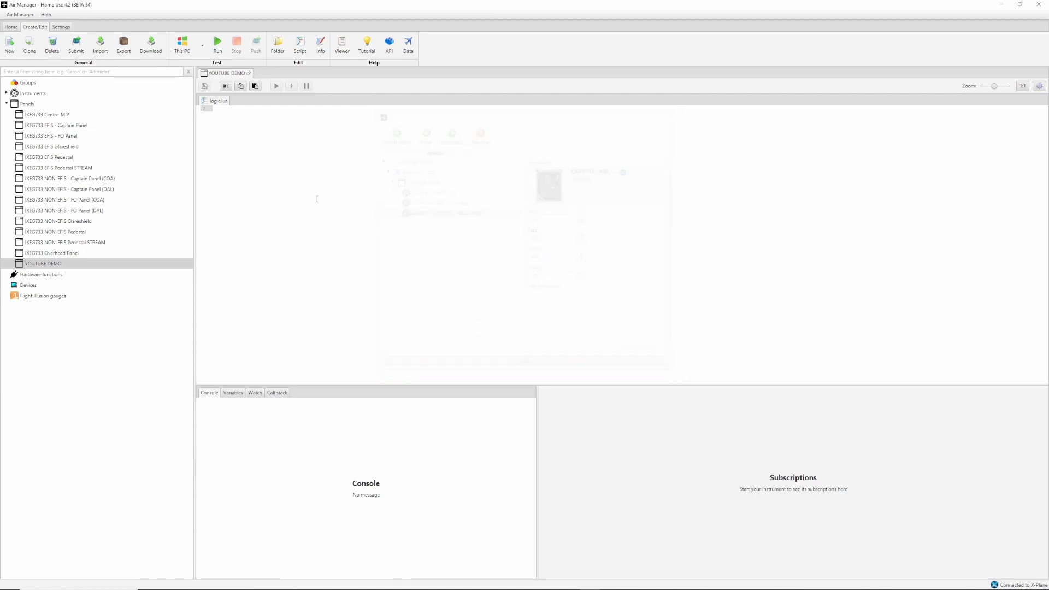
Step: Run the YOUTUBE DEMO panel, test the RMI's lower-left VOR selector twice, and stop the panel
{"action": "left_click", "coordinate": [218, 44]}
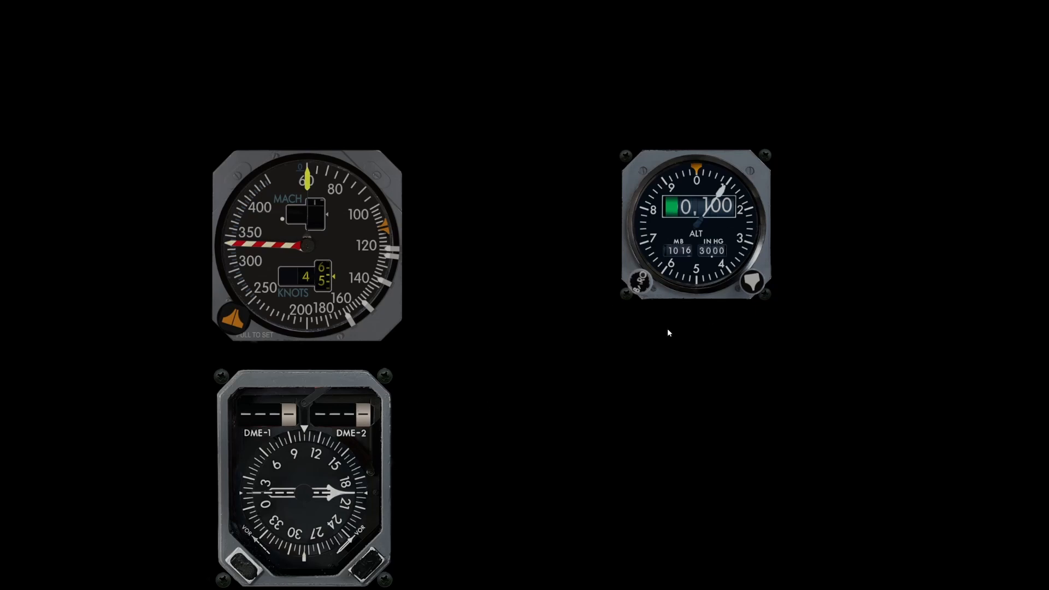
{"action": "left_click", "coordinate": [243, 569]}
{"action": "left_click", "coordinate": [242, 568]}
{"action": "right_click", "coordinate": [502, 407]}
{"action": "left_click", "coordinate": [525, 417]}
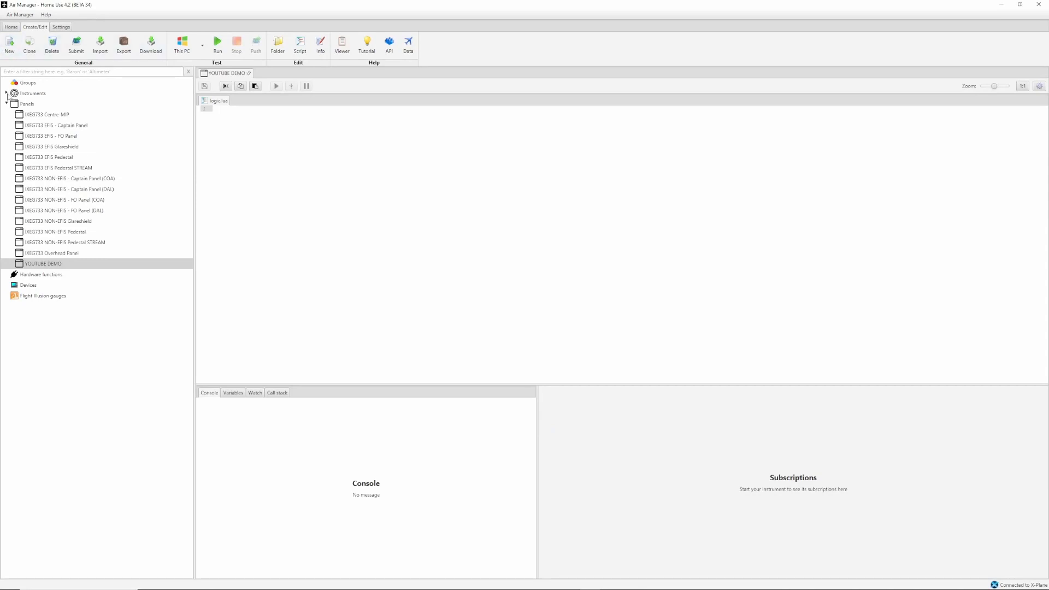
Step: Filter the instrument list by RMI and open the script of the IXEG733 CAPT-FO - RMI + DME instrument
{"action": "left_click", "coordinate": [6, 94]}
{"action": "left_click", "coordinate": [41, 72]}
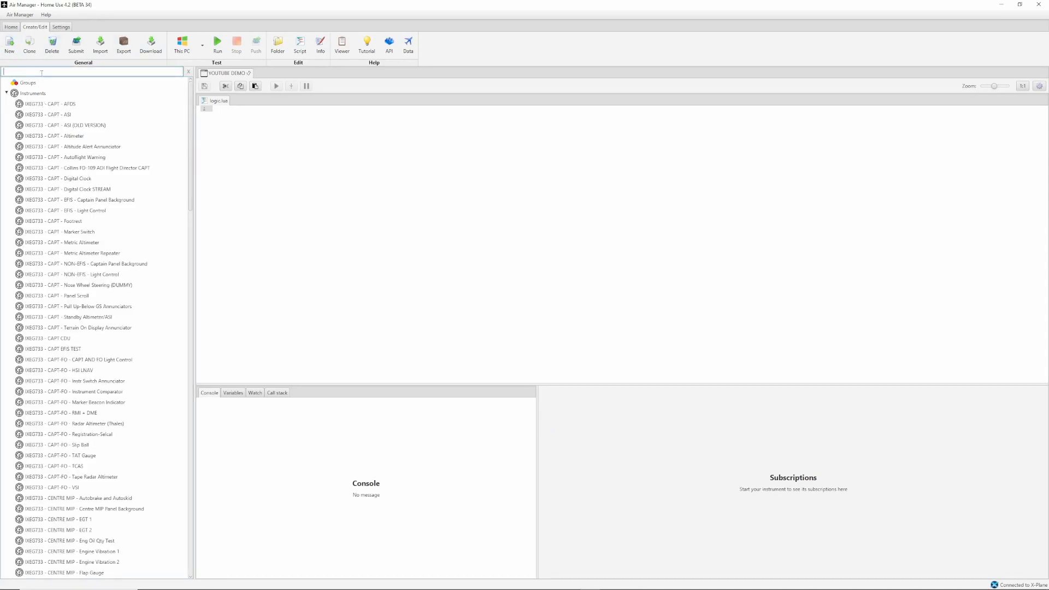
{"action": "type", "text": "RM"}
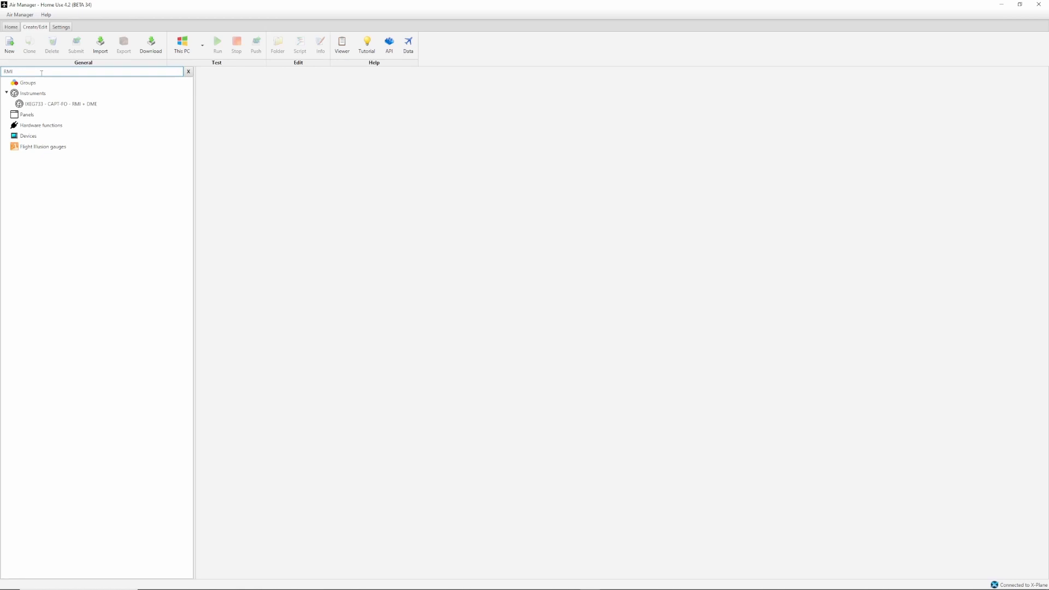
{"action": "type", "text": "I"}
{"action": "left_click", "coordinate": [70, 104]}
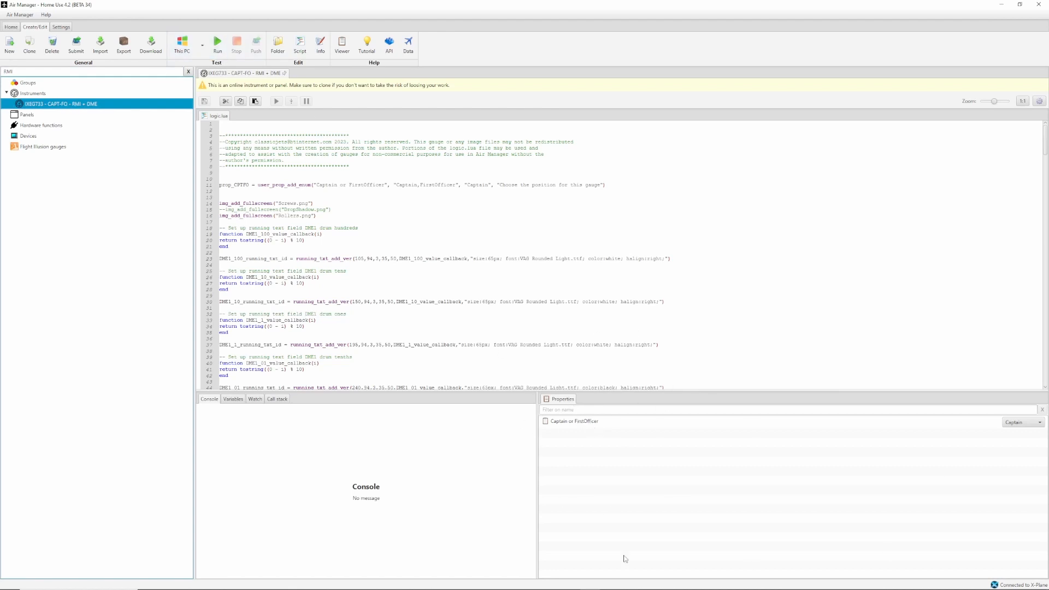
Step: Switch the instrument's Captain or FirstOfficer property to FirstOfficer and back to Captain
{"action": "left_click", "coordinate": [1015, 423]}
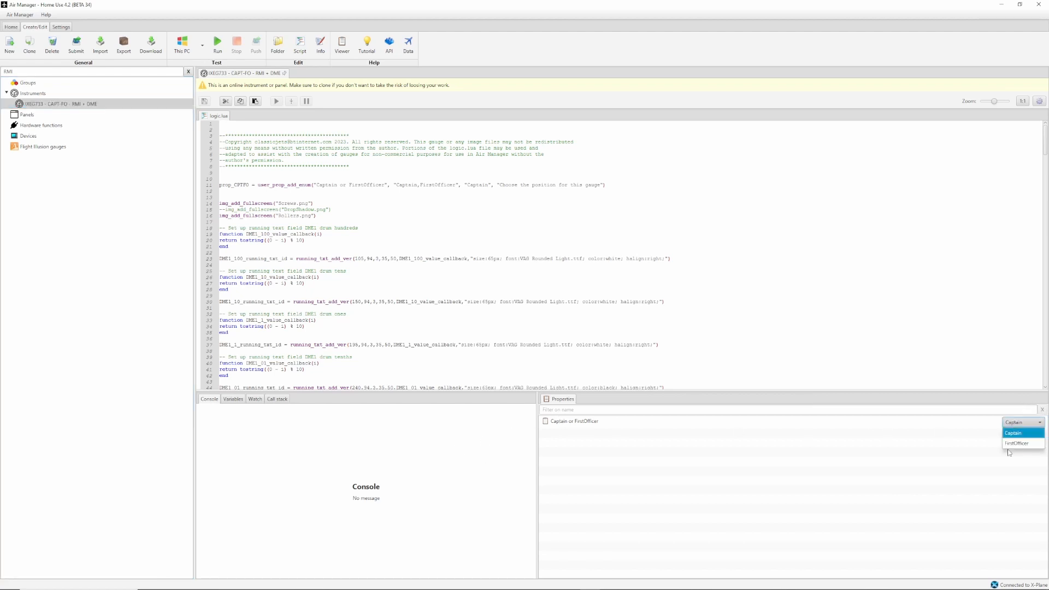
{"action": "left_click", "coordinate": [1016, 446]}
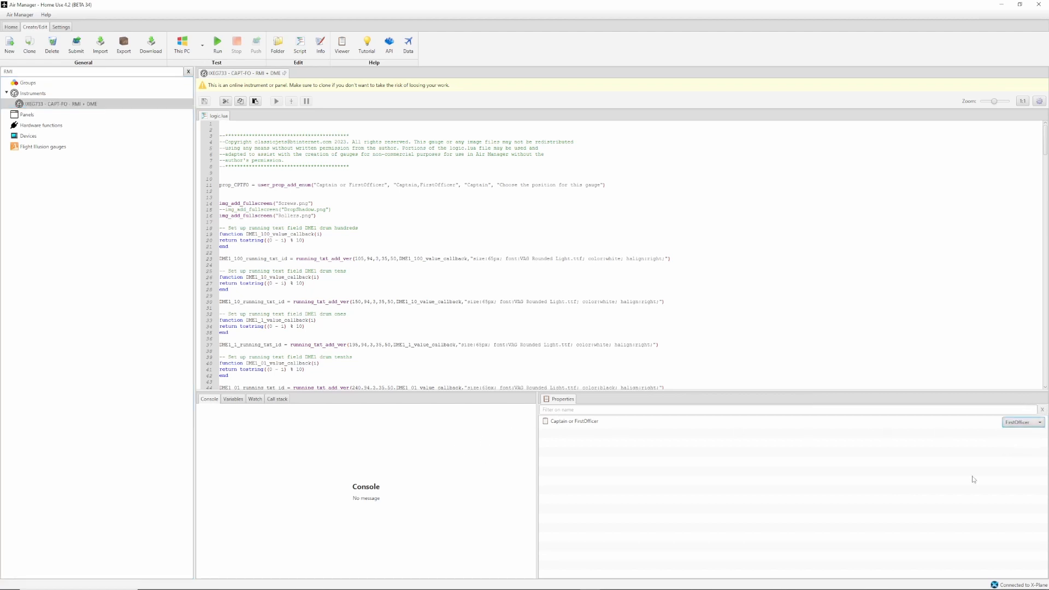
{"action": "left_click", "coordinate": [1021, 423]}
{"action": "left_click", "coordinate": [1017, 434]}
Step: Copy the property name "Captain or FirstOfficer" from the user_prop_add_enum line of the RMI + DME script
{"action": "left_click", "coordinate": [255, 173]}
{"action": "left_click_drag", "start_coordinate": [384, 185], "coordinate": [318, 186]}
{"action": "key", "text": "ctrl+c"}
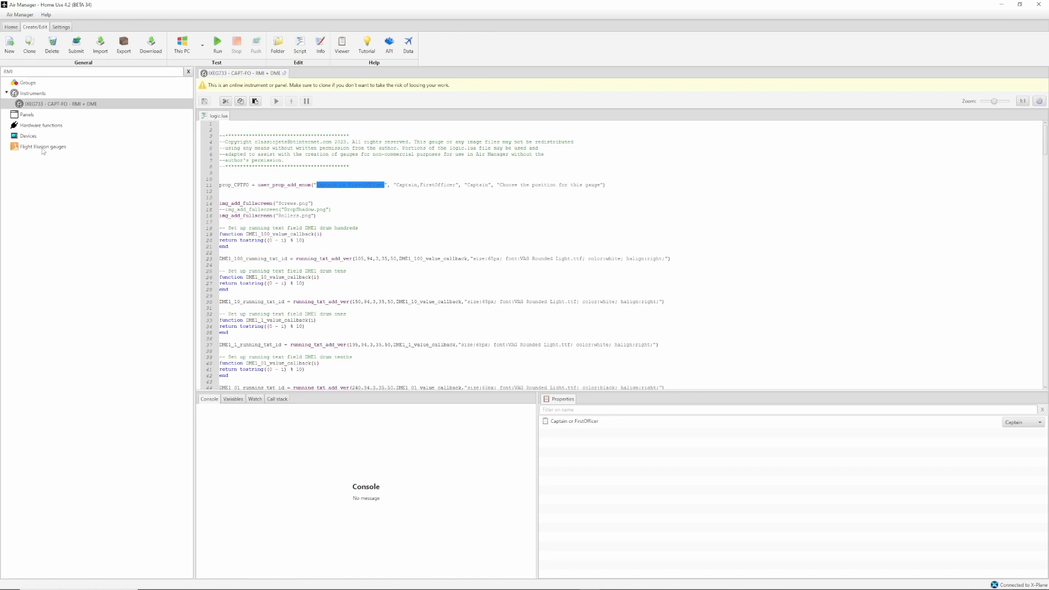
Step: Collapse the instrument list and clear the RMI filter to list all the panels again
{"action": "left_click", "coordinate": [26, 115]}
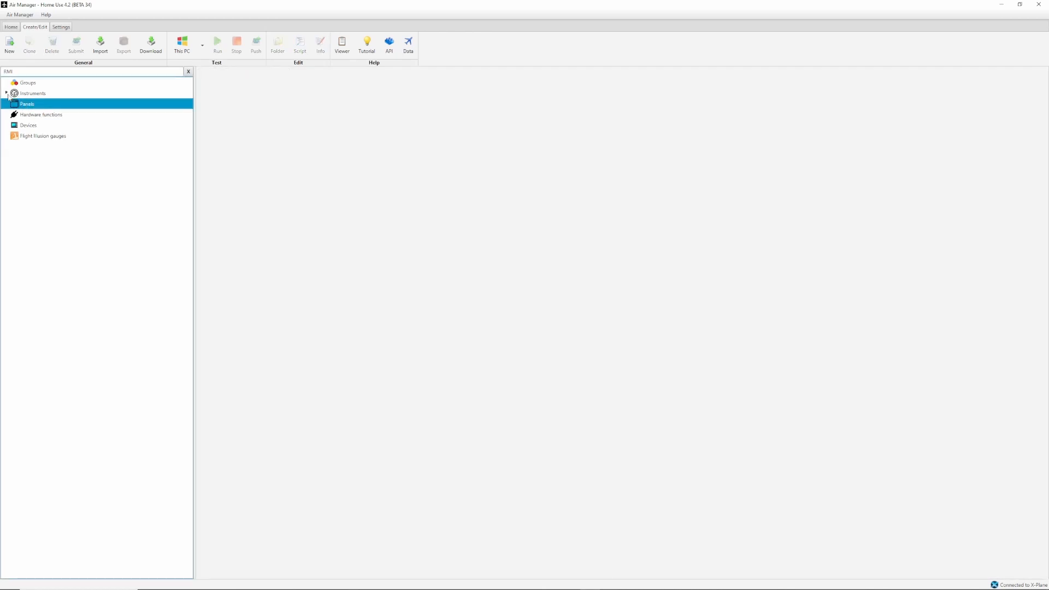
{"action": "left_click", "coordinate": [7, 93]}
{"action": "left_click", "coordinate": [27, 71]}
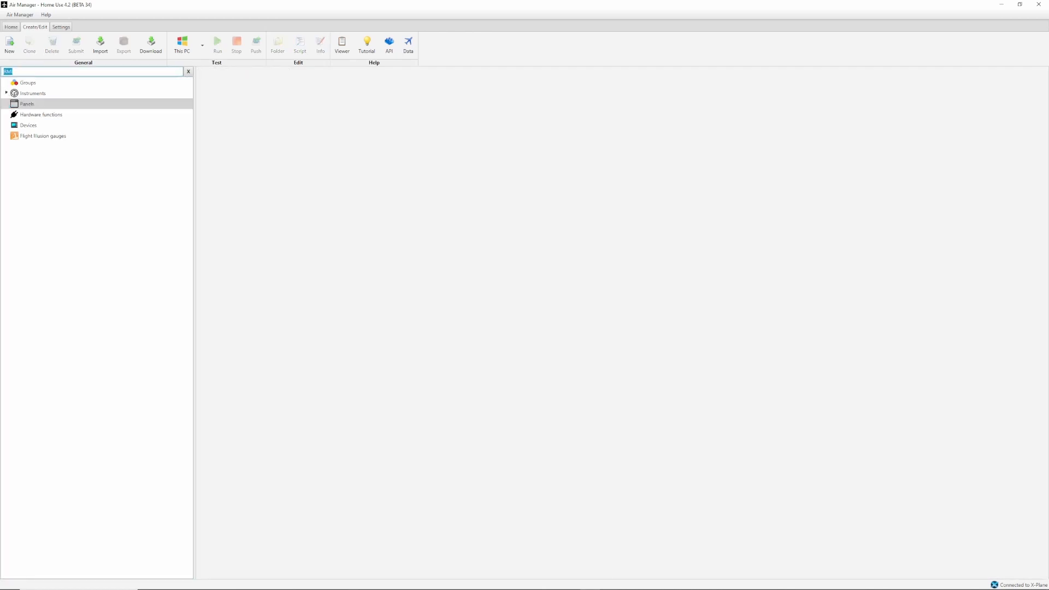
{"action": "key", "text": "BackSpace"}
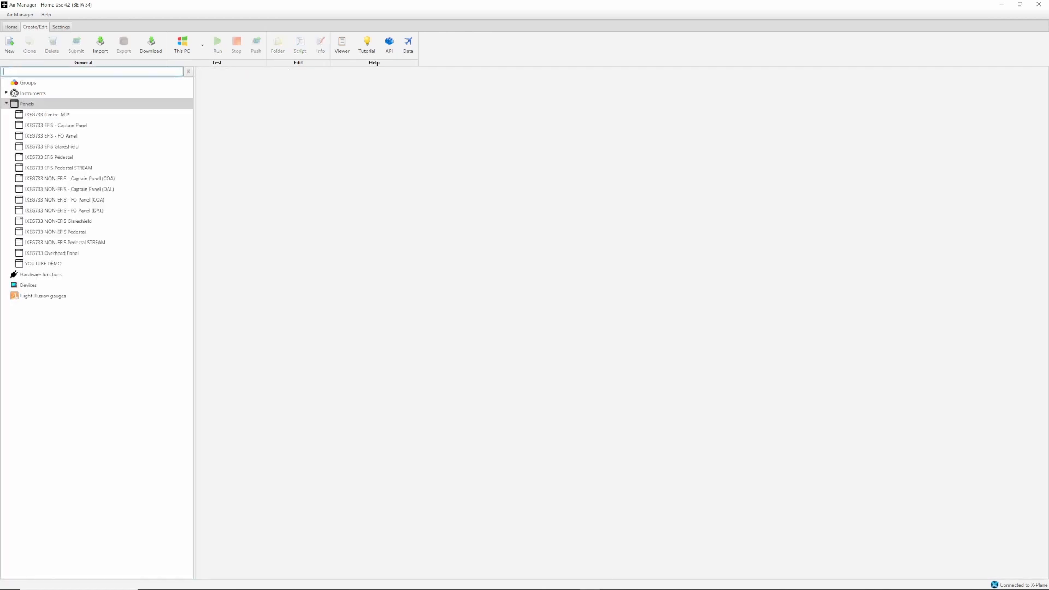
Step: Add a user property named "Captain or FirstOfficer" to the RMI + DME instrument in the YOUTUBE DEMO panel
{"action": "left_click", "coordinate": [54, 265]}
{"action": "left_click", "coordinate": [321, 45]}
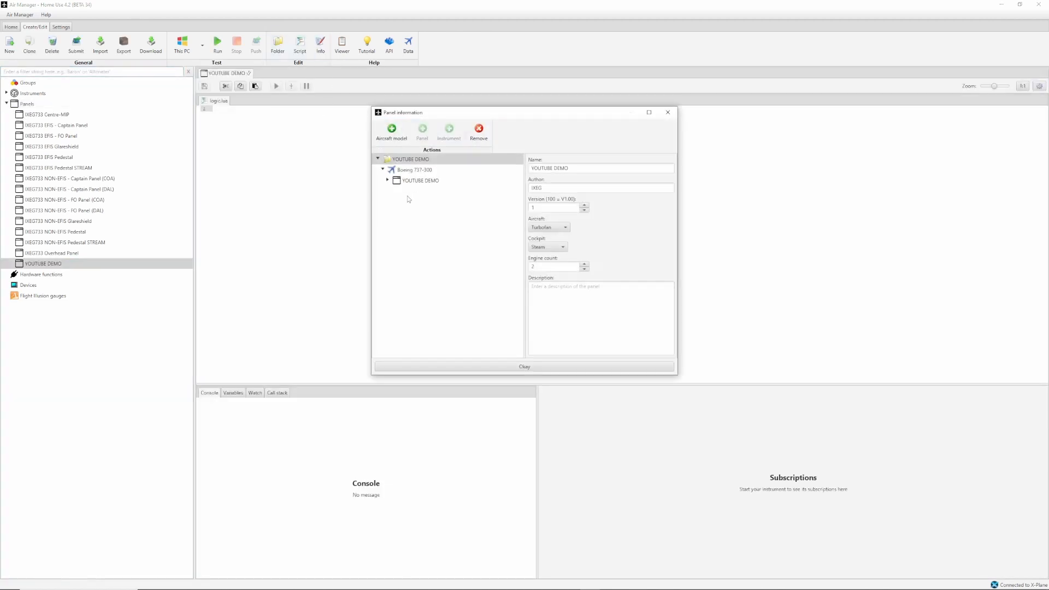
{"action": "left_click", "coordinate": [388, 180]}
{"action": "left_click", "coordinate": [441, 212]}
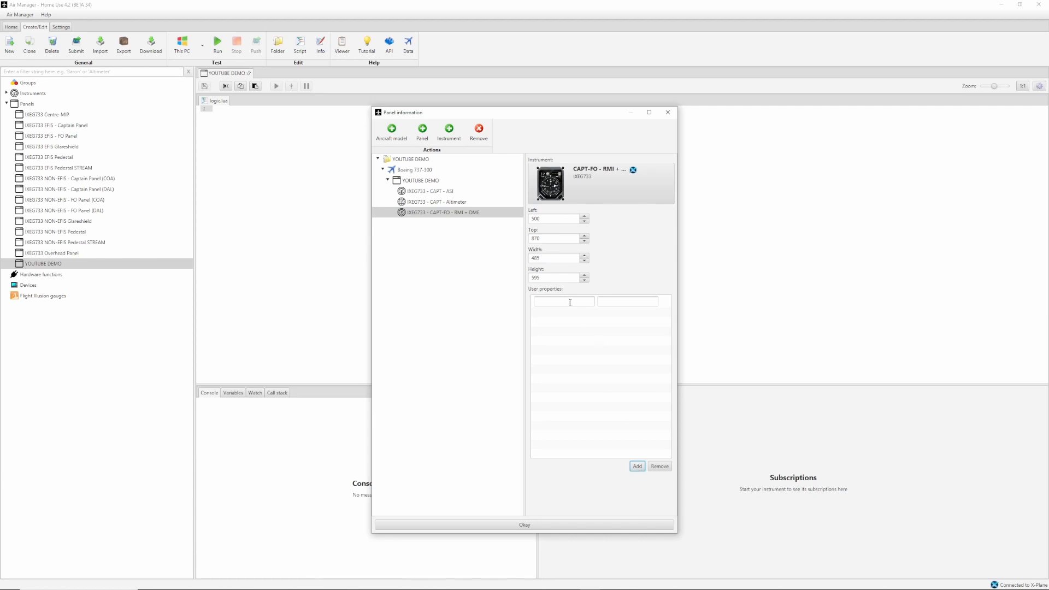
{"action": "left_click", "coordinate": [560, 300]}
{"action": "key", "text": "ctrl+v"}
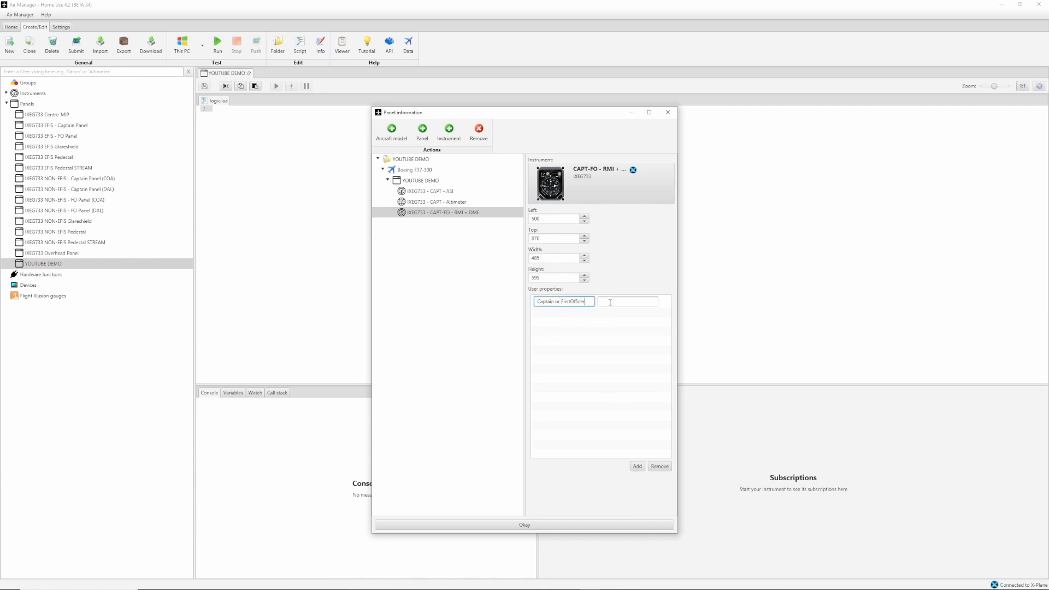
Step: Set the RMI + DME instrument's Captain or FirstOfficer user property to Captain and confirm the panel information
{"action": "left_click", "coordinate": [610, 302]}
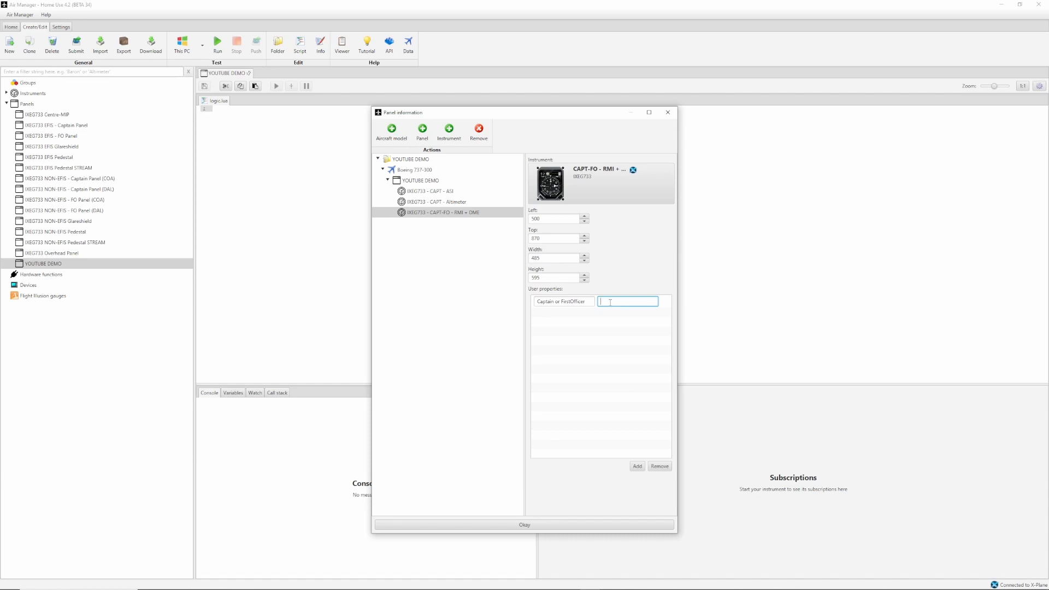
{"action": "type", "text": "cAPTAIN"}
{"action": "key", "text": "BackSpace"}
{"action": "key", "text": "BackSpace"}
{"action": "key", "text": "BackSpace"}
{"action": "key", "text": "BackSpace"}
{"action": "key", "text": "BackSpace"}
{"action": "key", "text": "BackSpace"}
{"action": "type", "text": "Captain"}
{"action": "left_click", "coordinate": [535, 526]}
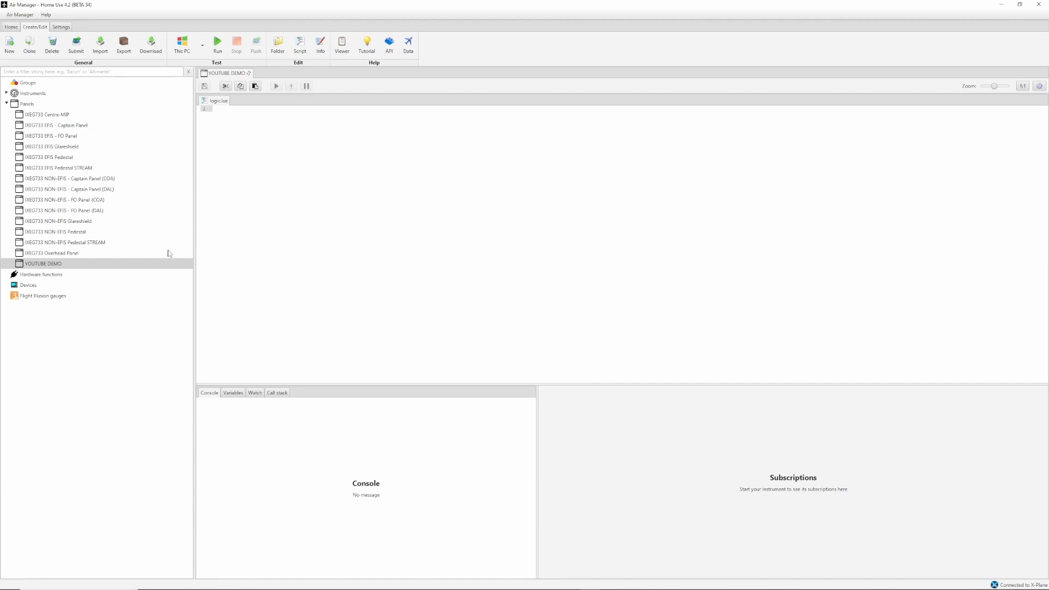
Step: Open the IXEG733 CAPT-FO - Slip Ball instrument's script and examine its user property definition
{"action": "left_click", "coordinate": [125, 264]}
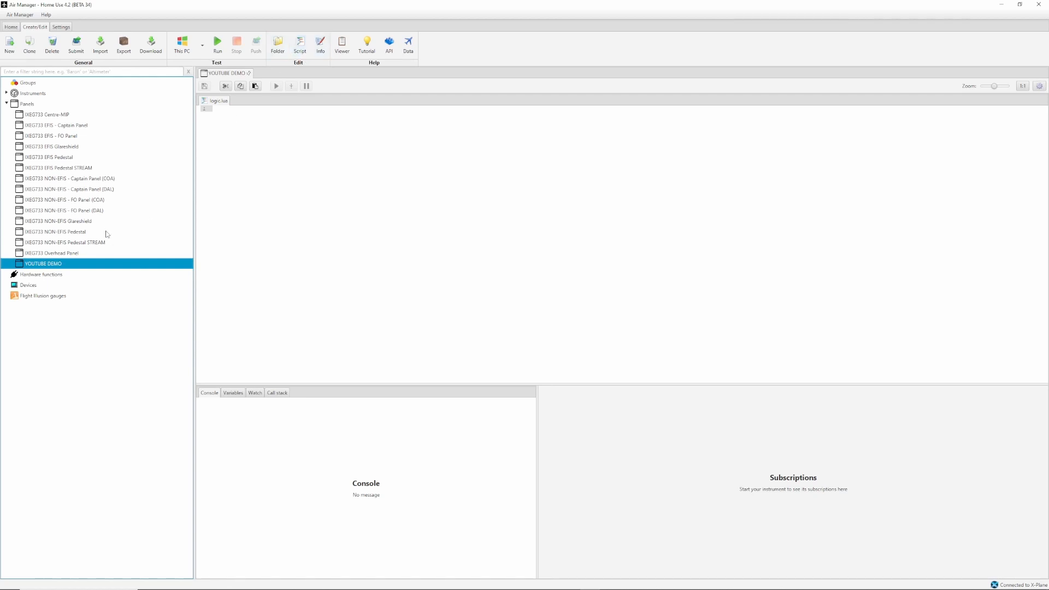
{"action": "left_click", "coordinate": [7, 93]}
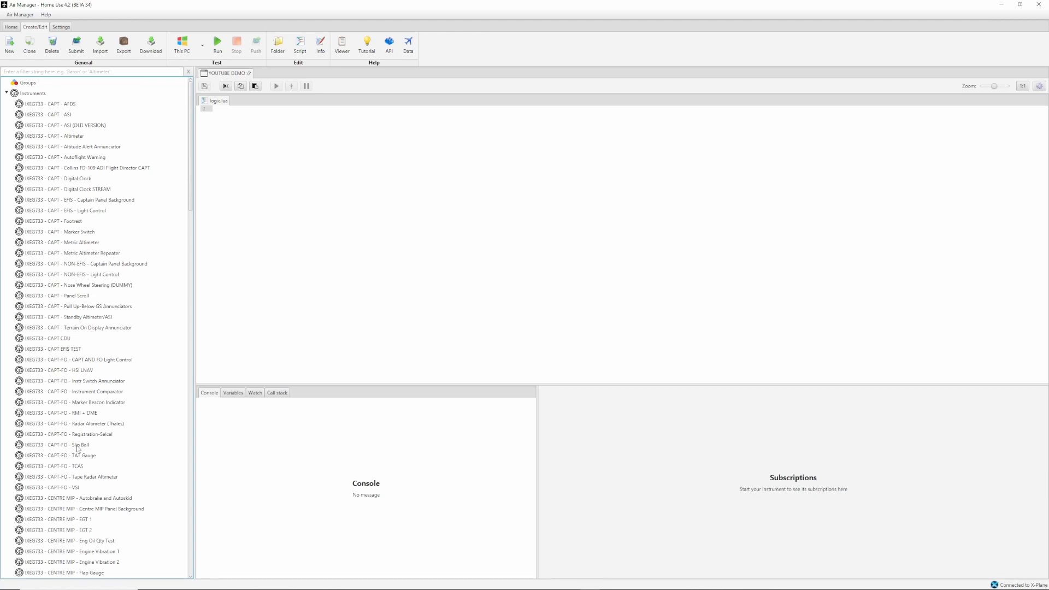
{"action": "left_click", "coordinate": [79, 445]}
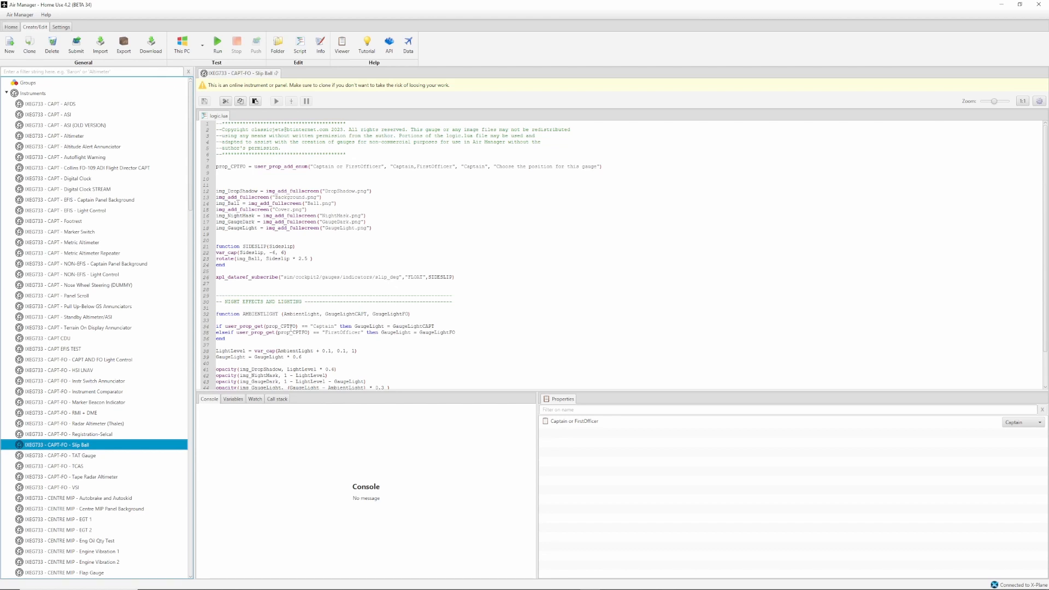
Step: Copy the property name "Captain or FirstOfficer" from the IXEG733 CAPT-FO - VSI script and collapse the instrument list
{"action": "left_click", "coordinate": [63, 491]}
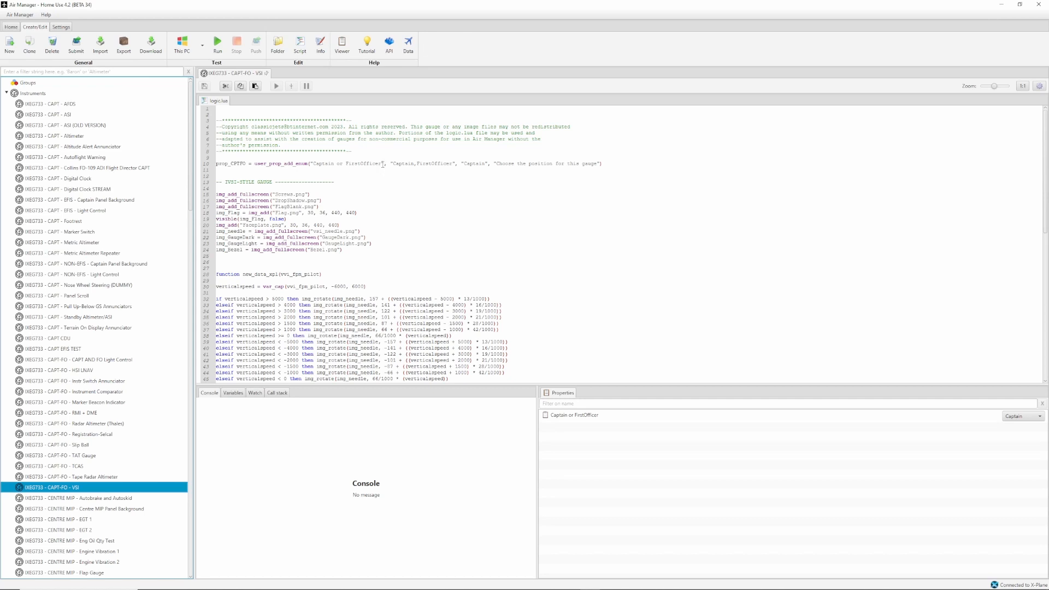
{"action": "left_click_drag", "start_coordinate": [383, 163], "coordinate": [315, 162]}
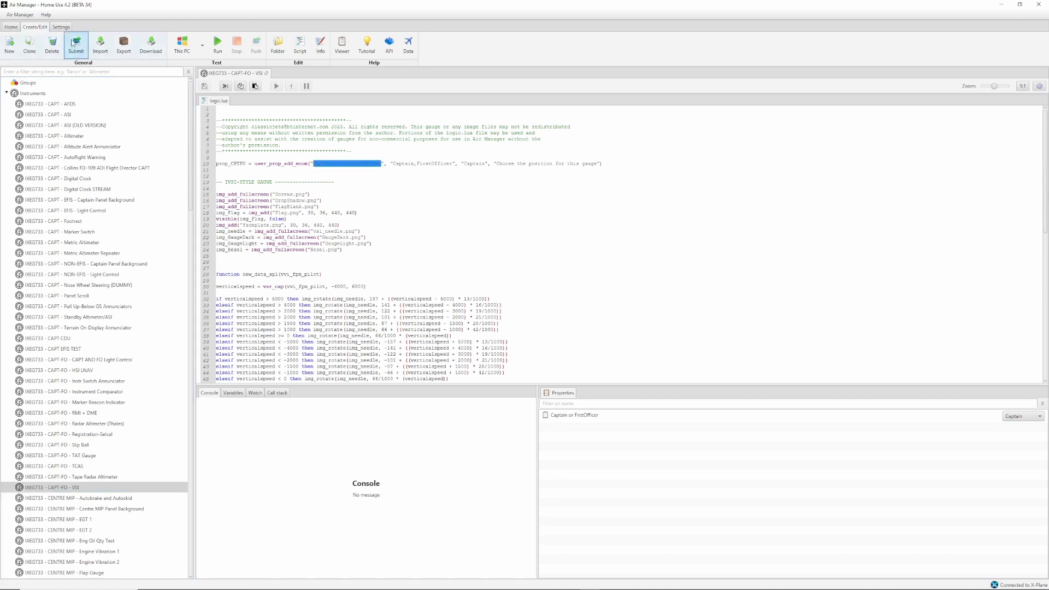
{"action": "left_click", "coordinate": [7, 95]}
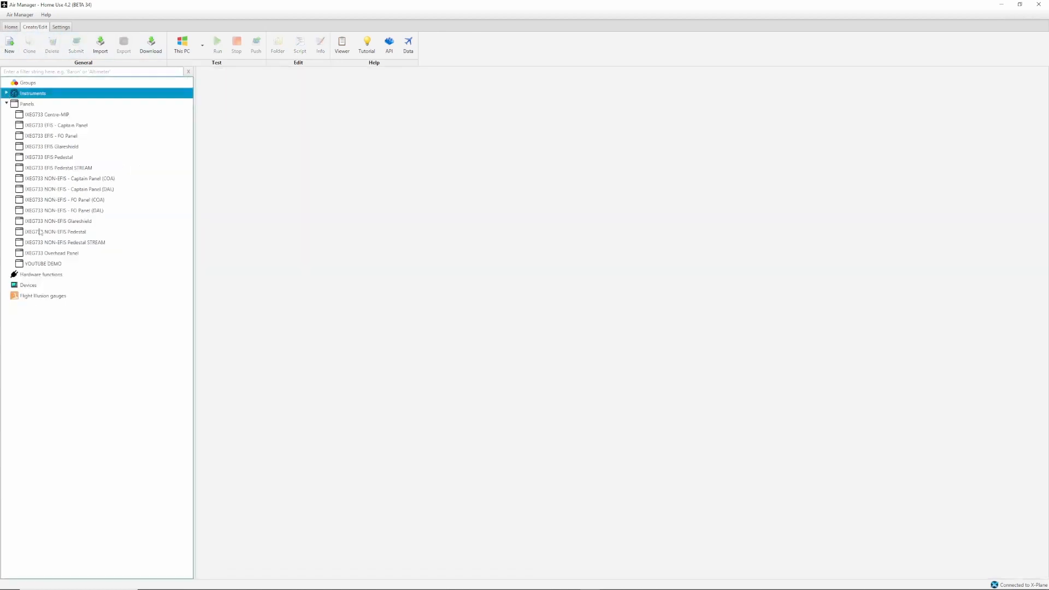
Step: Search the available instruments for vsi and add the IXEG733 CAPT-FO - VSI to the YOUTUBE DEMO panel
{"action": "left_click", "coordinate": [40, 266]}
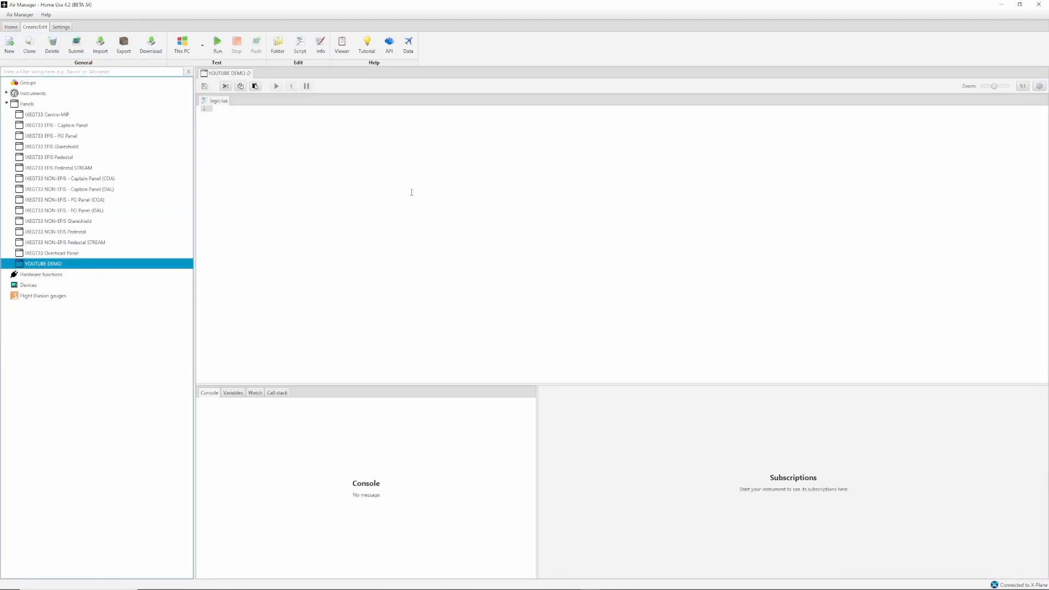
{"action": "left_click", "coordinate": [320, 44]}
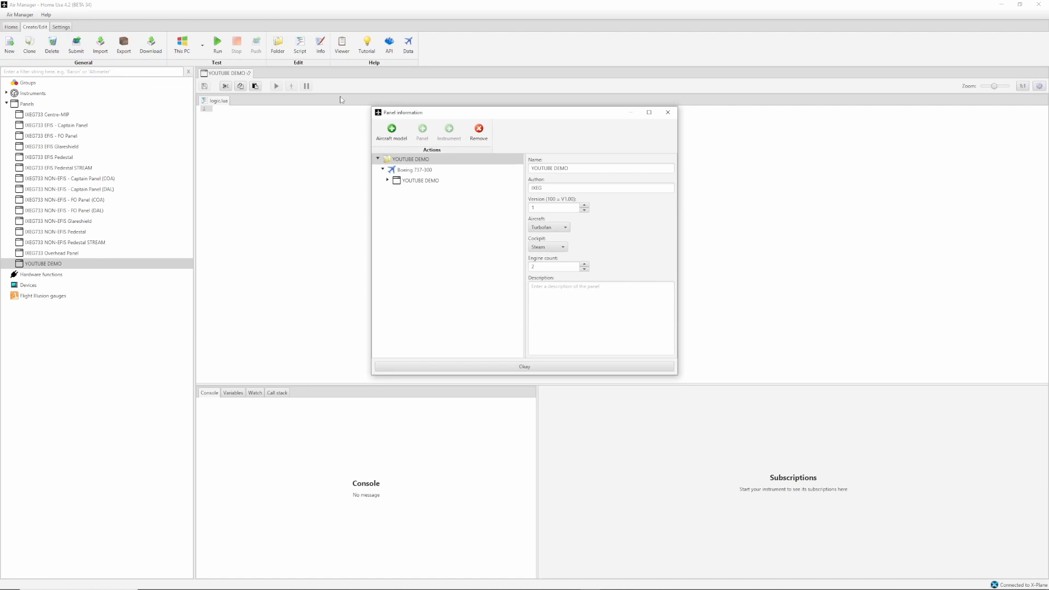
{"action": "left_click", "coordinate": [388, 181]}
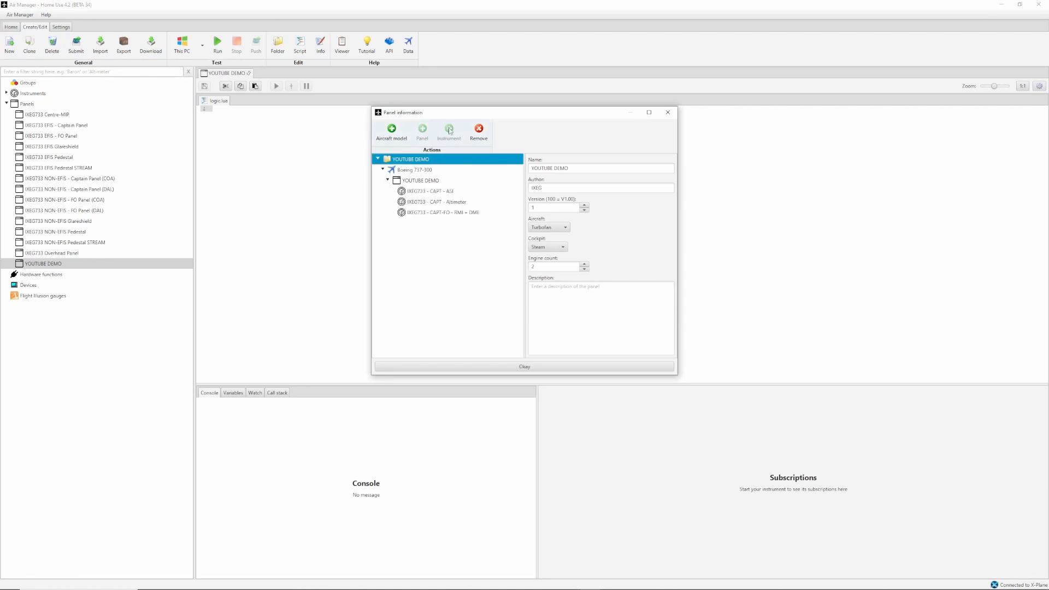
{"action": "left_click", "coordinate": [438, 213]}
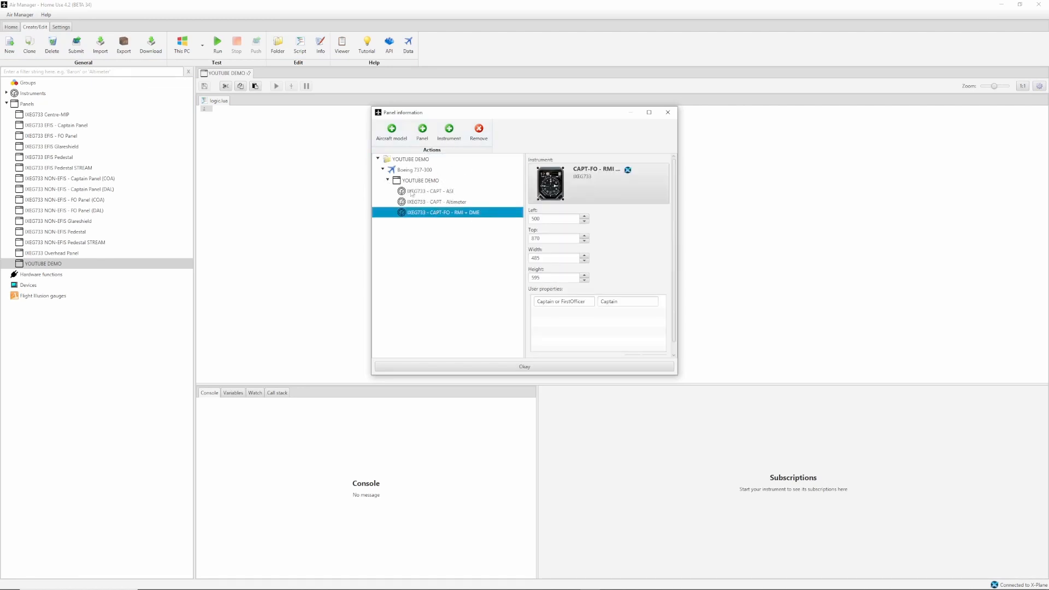
{"action": "left_click", "coordinate": [449, 131]}
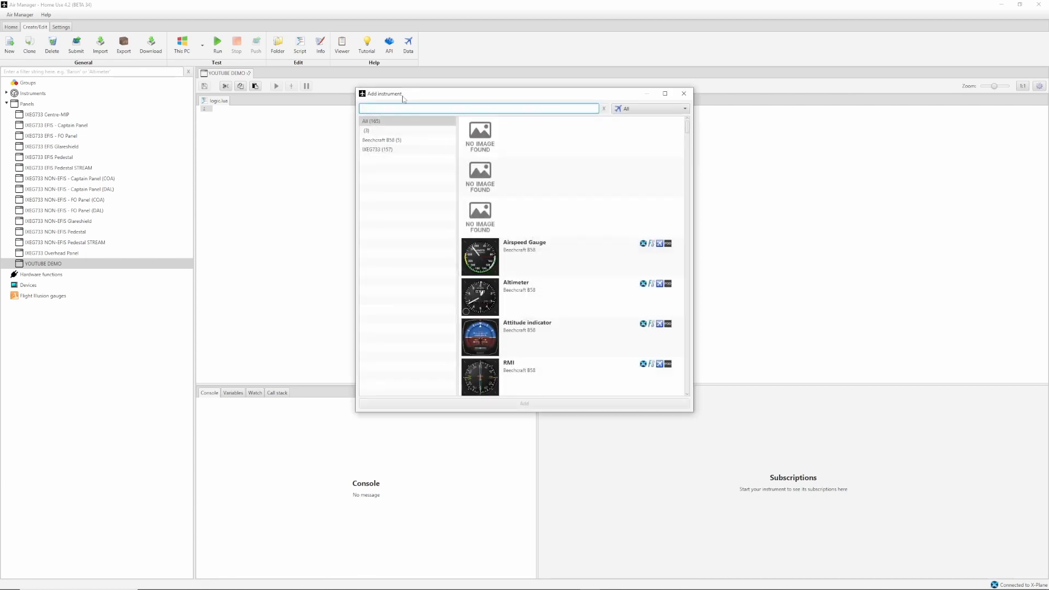
{"action": "type", "text": "vsi"}
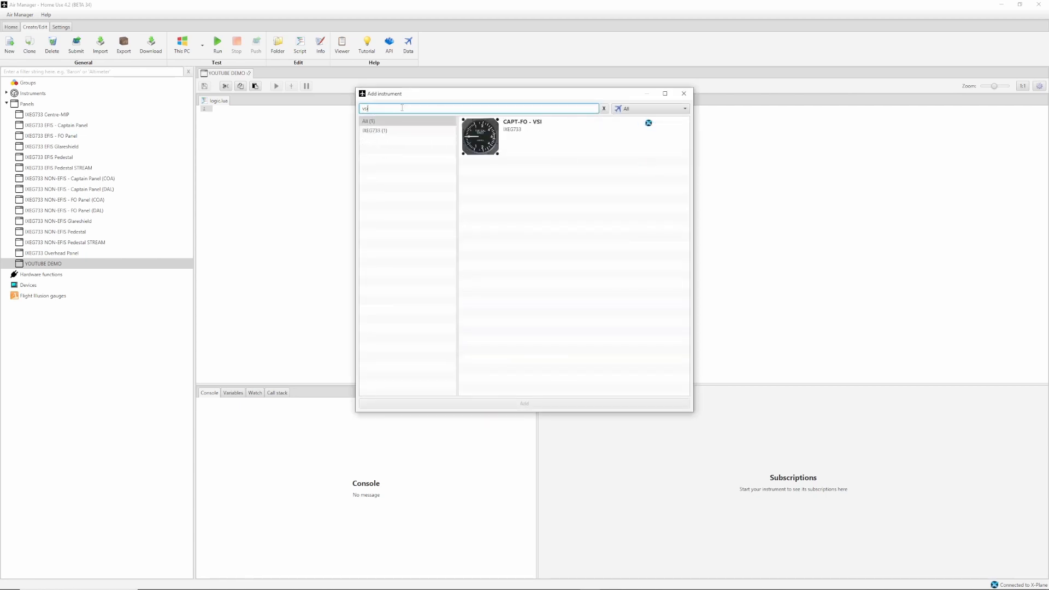
{"action": "left_click", "coordinate": [533, 135]}
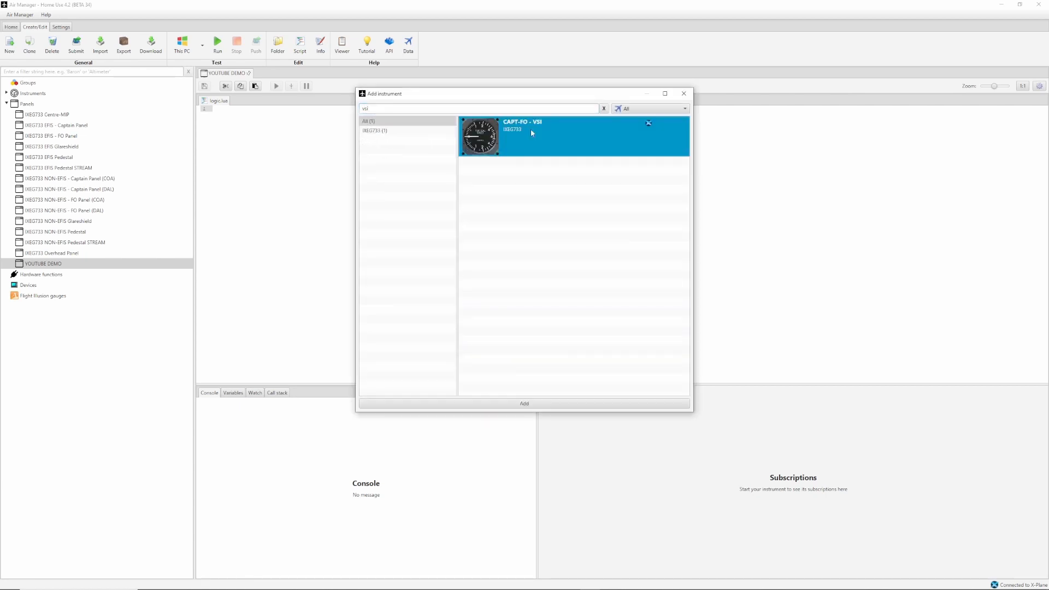
{"action": "left_click", "coordinate": [524, 404]}
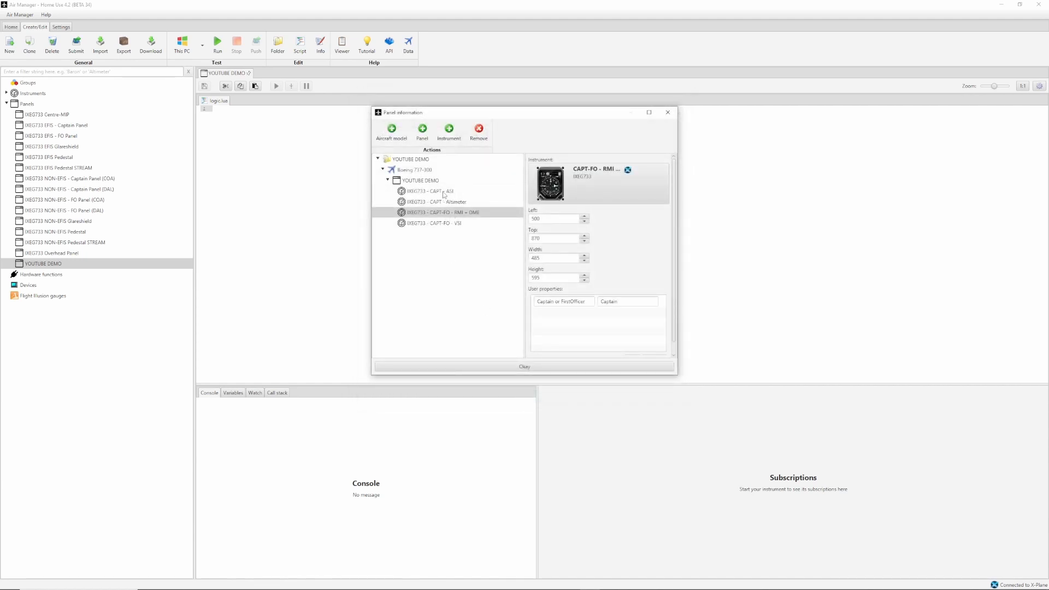
Step: Position the VSI below the altimeter by setting its left offset to 1500 and its top offset to 780
{"action": "left_click", "coordinate": [444, 202]}
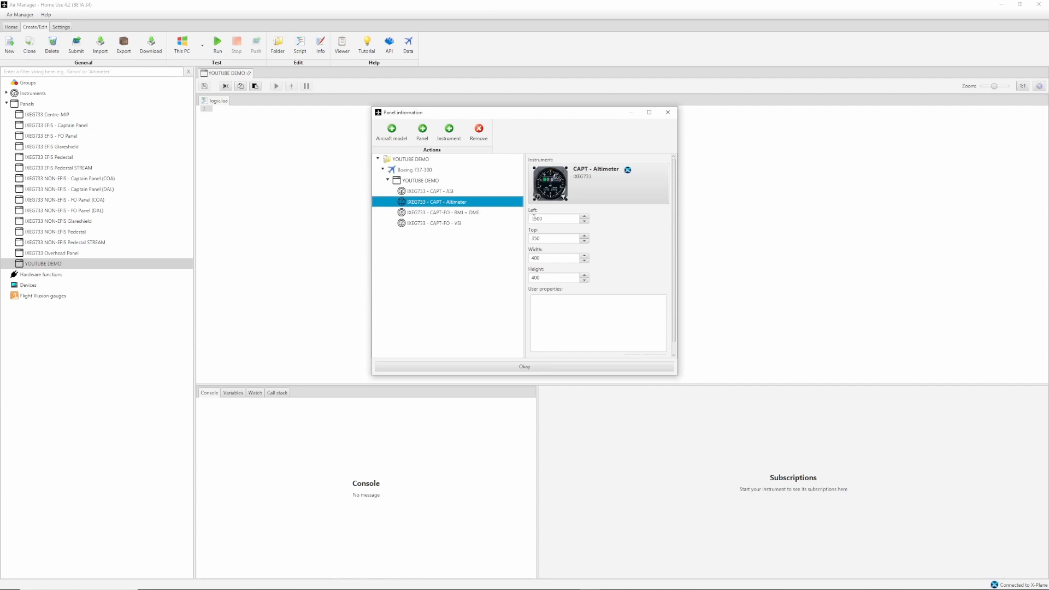
{"action": "left_click", "coordinate": [445, 224]}
{"action": "key", "text": "Tab"}
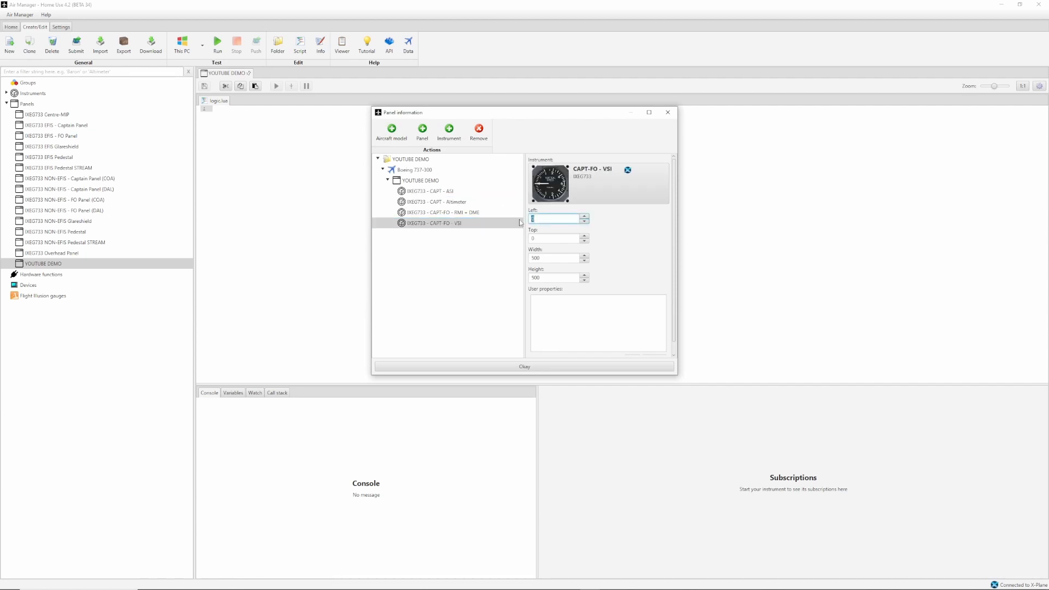
{"action": "type", "text": "1500"}
{"action": "left_click", "coordinate": [462, 204]}
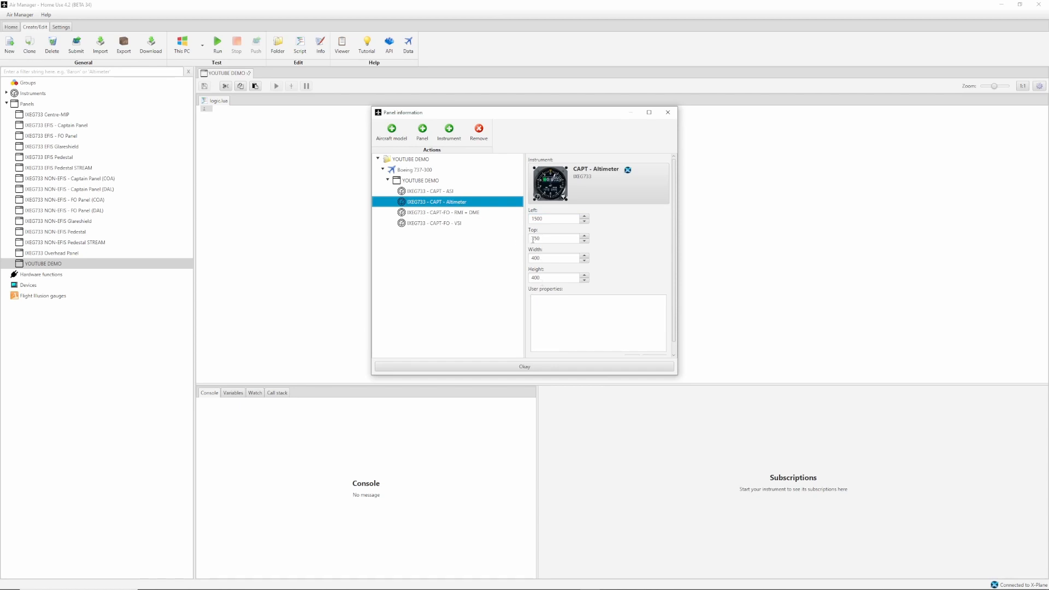
{"action": "left_click", "coordinate": [443, 224]}
{"action": "double_click", "coordinate": [530, 239]}
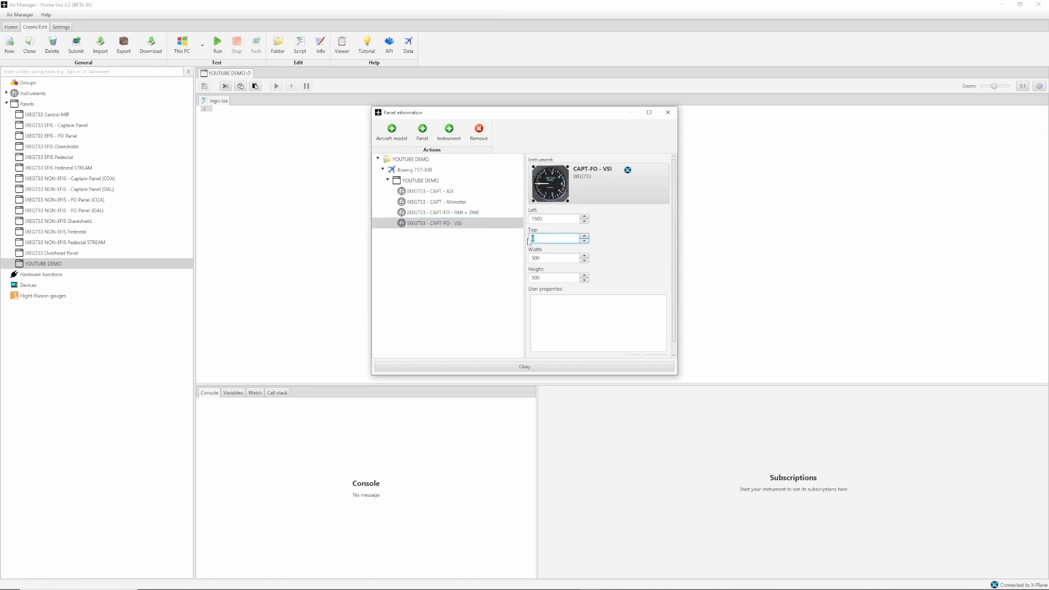
{"action": "type", "text": "780"}
Step: Set the VSI's width and height to 400 each to match the altimeter's size
{"action": "left_click", "coordinate": [456, 203]}
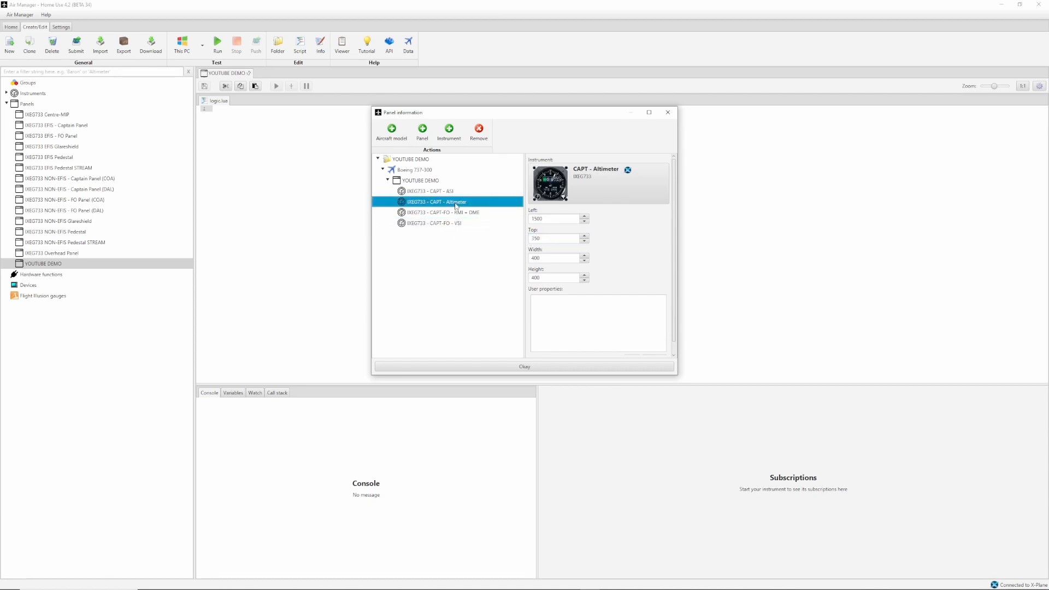
{"action": "left_click", "coordinate": [447, 225]}
{"action": "double_click", "coordinate": [552, 257]}
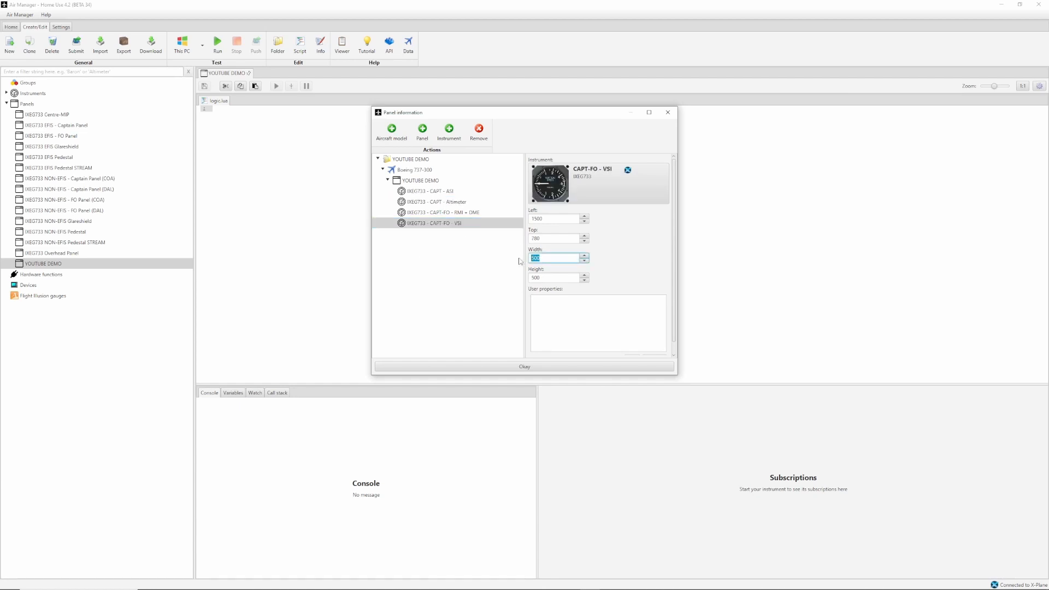
{"action": "type", "text": "400"}
{"action": "key", "text": "Tab"}
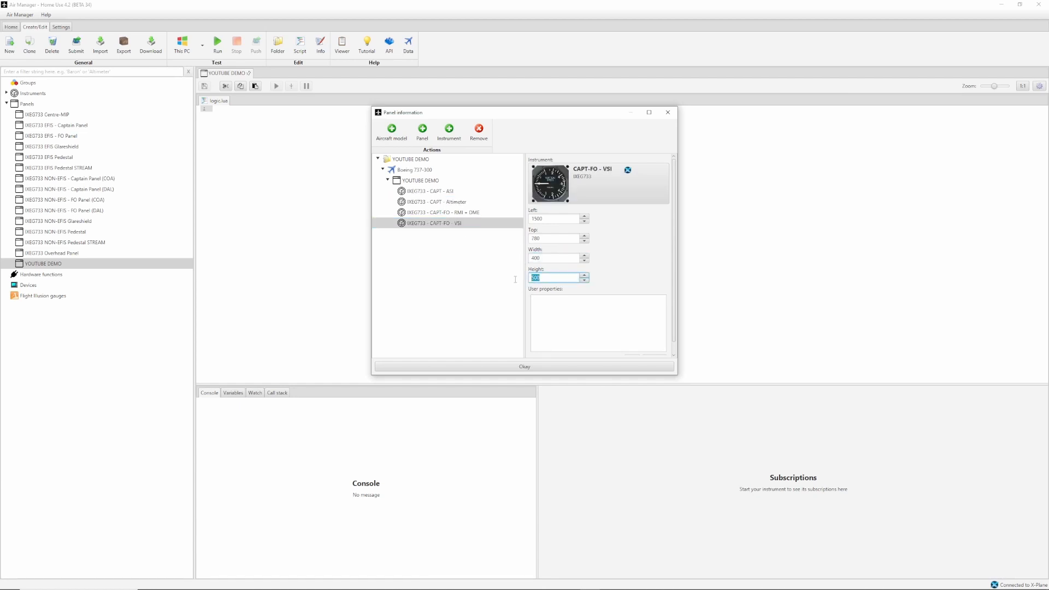
{"action": "type", "text": "400"}
Step: Add a "Captain or FirstOfficer" user property with the value Captain to the VSI and confirm the panel information
{"action": "left_click_drag", "start_coordinate": [512, 376], "coordinate": [513, 530]}
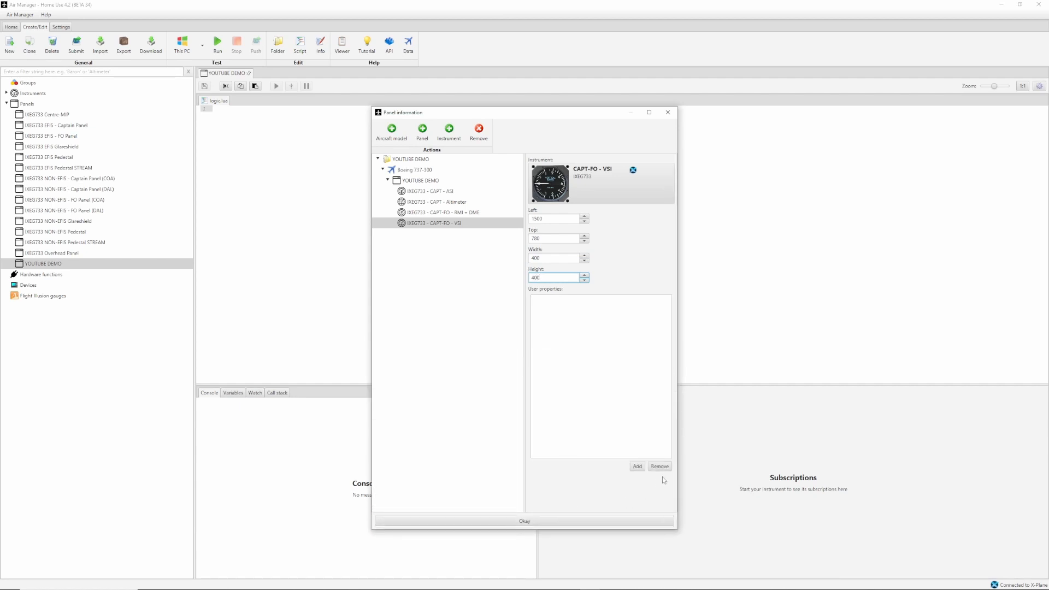
{"action": "left_click", "coordinate": [635, 466]}
{"action": "left_click", "coordinate": [565, 301]}
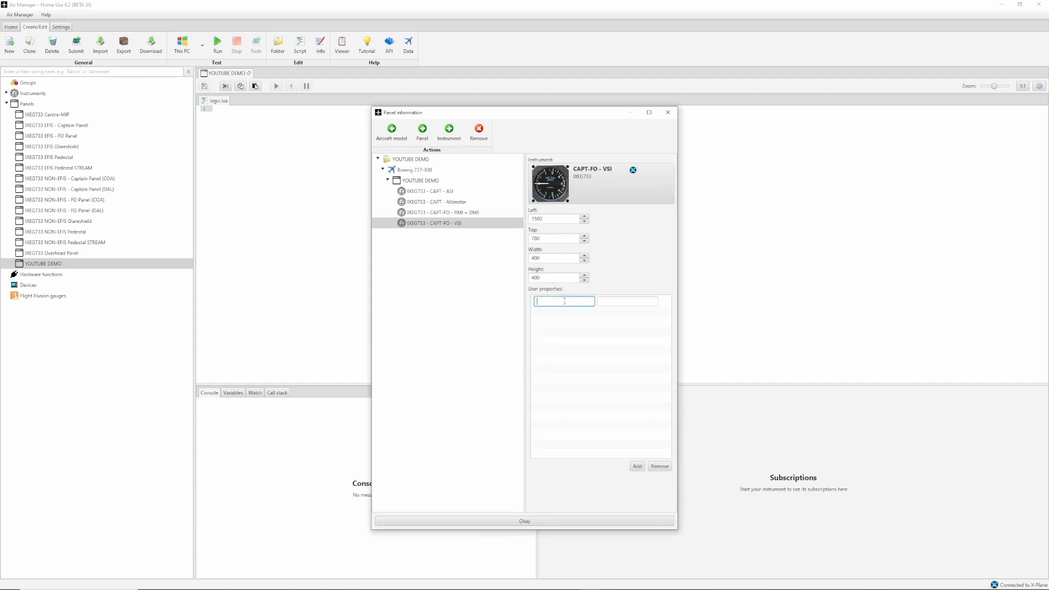
{"action": "type", "text": "Captain or FirstOfficer"}
{"action": "left_click", "coordinate": [620, 302]}
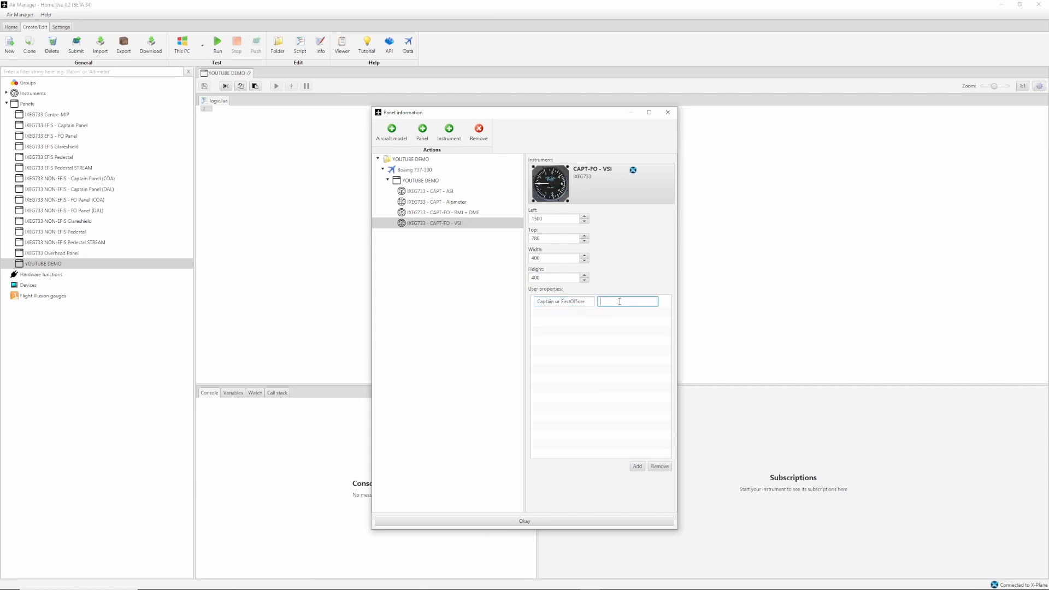
{"action": "type", "text": "Captain"}
{"action": "left_click", "coordinate": [525, 521]}
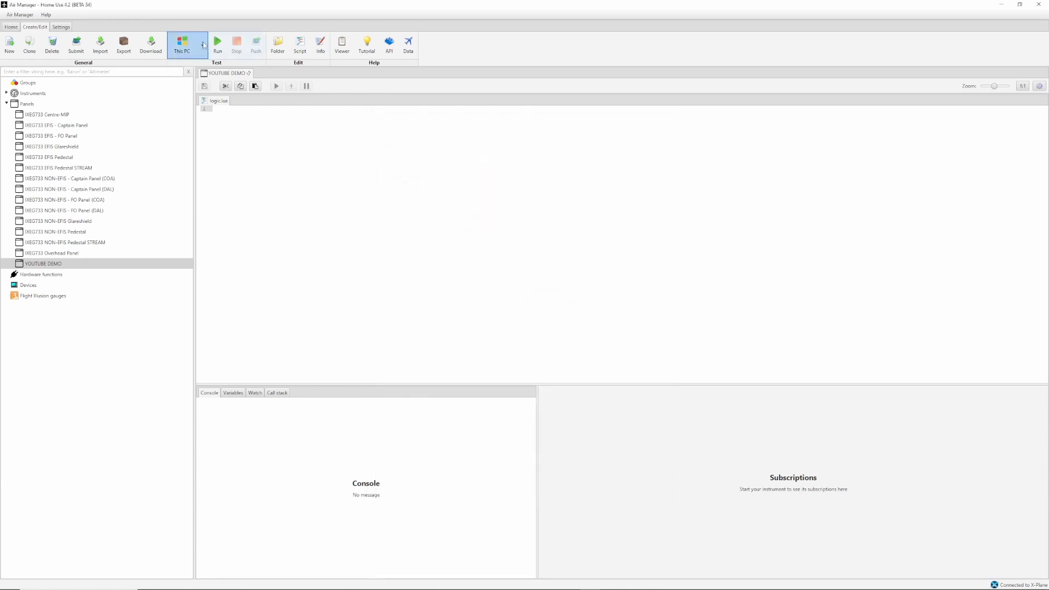
Step: Run the YOUTUBE DEMO panel to check the layout of its four instruments, and stop it again
{"action": "left_click", "coordinate": [217, 44]}
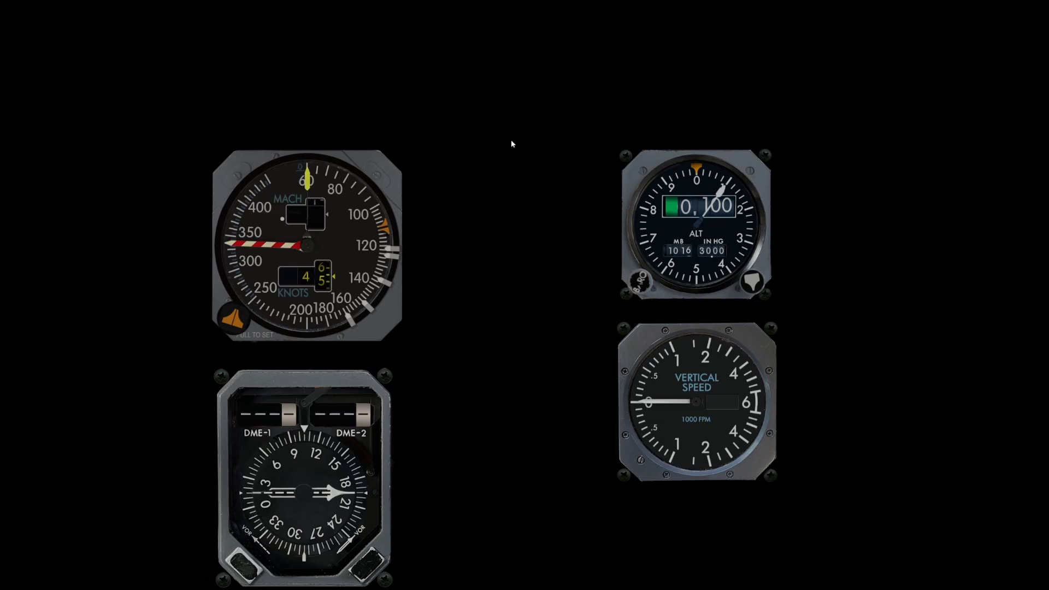
{"action": "right_click", "coordinate": [504, 332]}
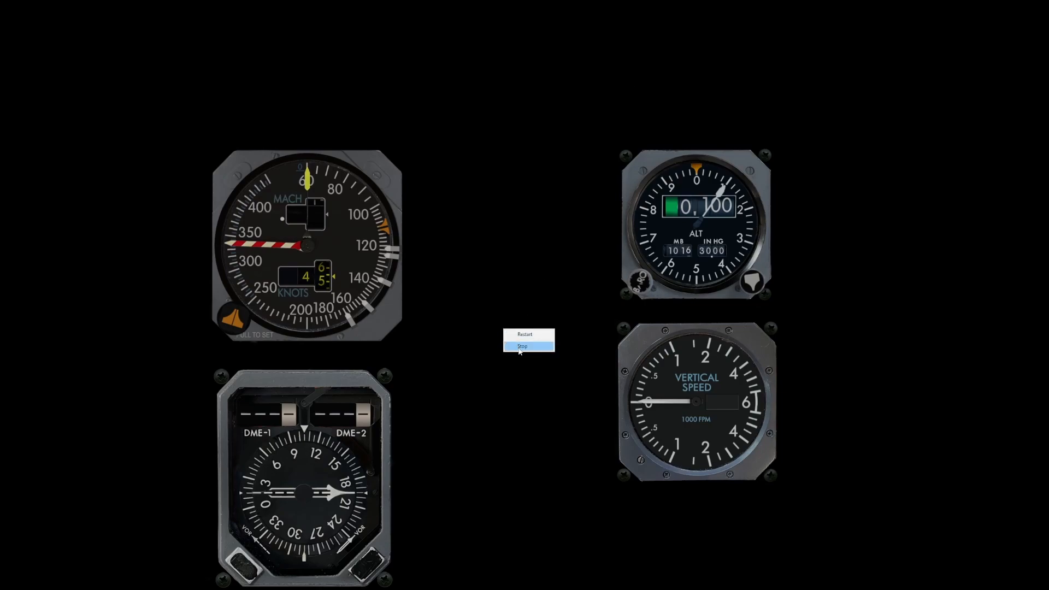
{"action": "left_click", "coordinate": [520, 347]}
Step: Set the YOUTUBE DEMO panel's background color to light red in its panel information and confirm
{"action": "left_click", "coordinate": [321, 43]}
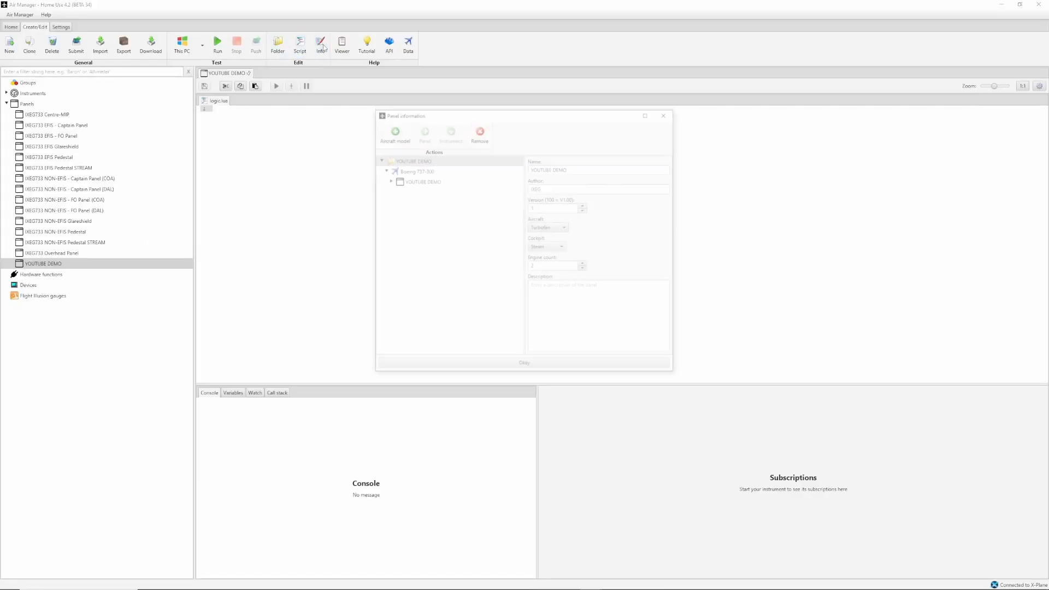
{"action": "left_click", "coordinate": [418, 181]}
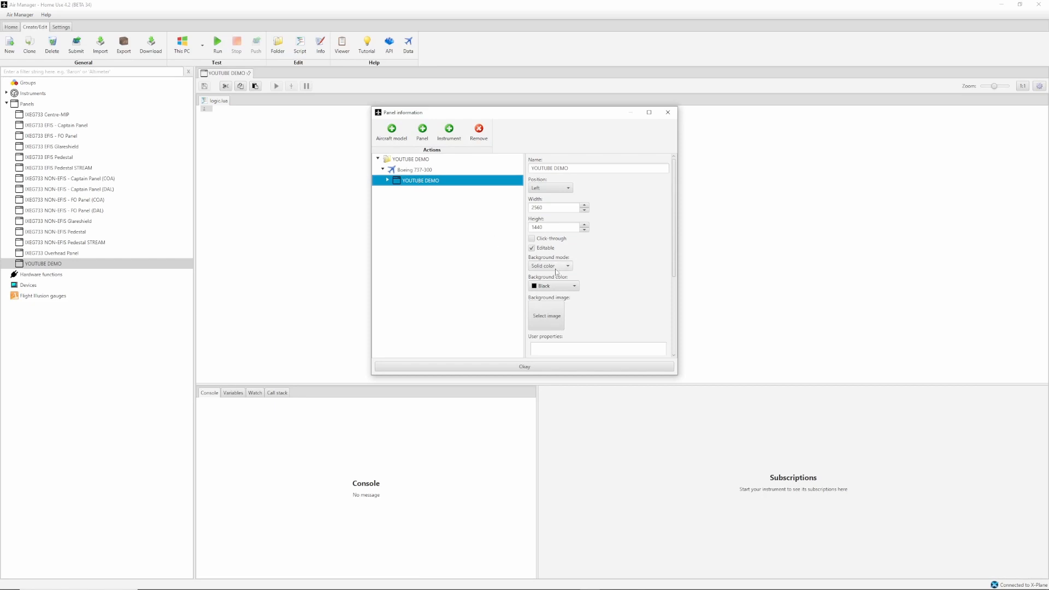
{"action": "left_click", "coordinate": [555, 286]}
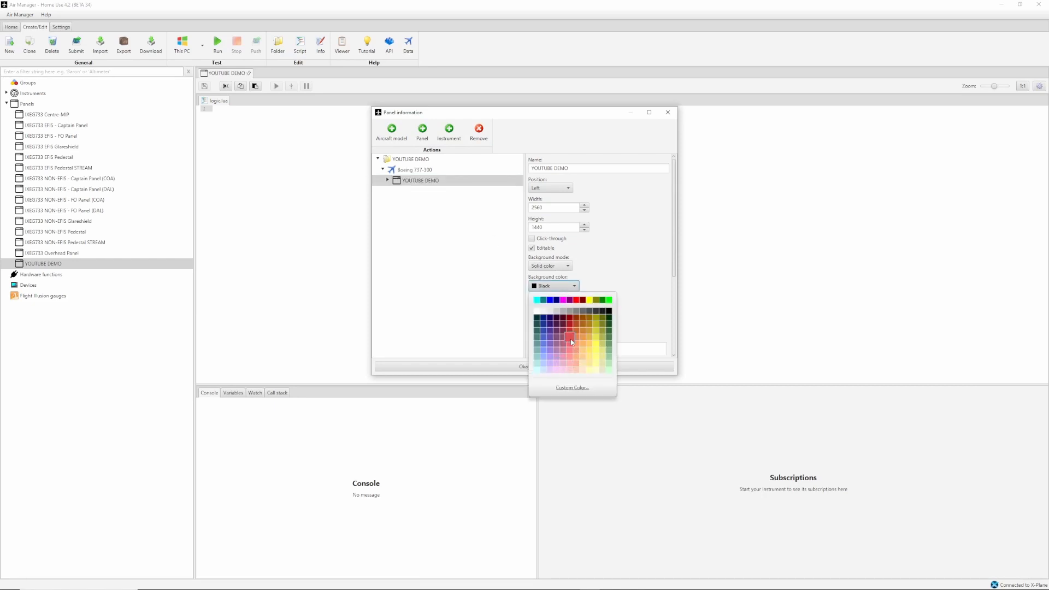
{"action": "left_click", "coordinate": [570, 339]}
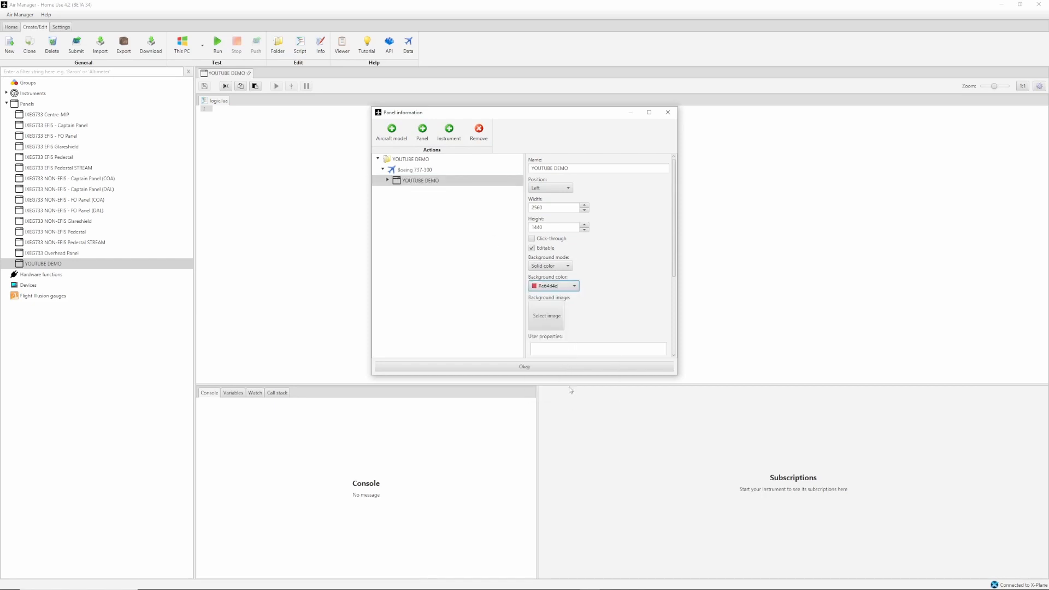
{"action": "left_click", "coordinate": [533, 370]}
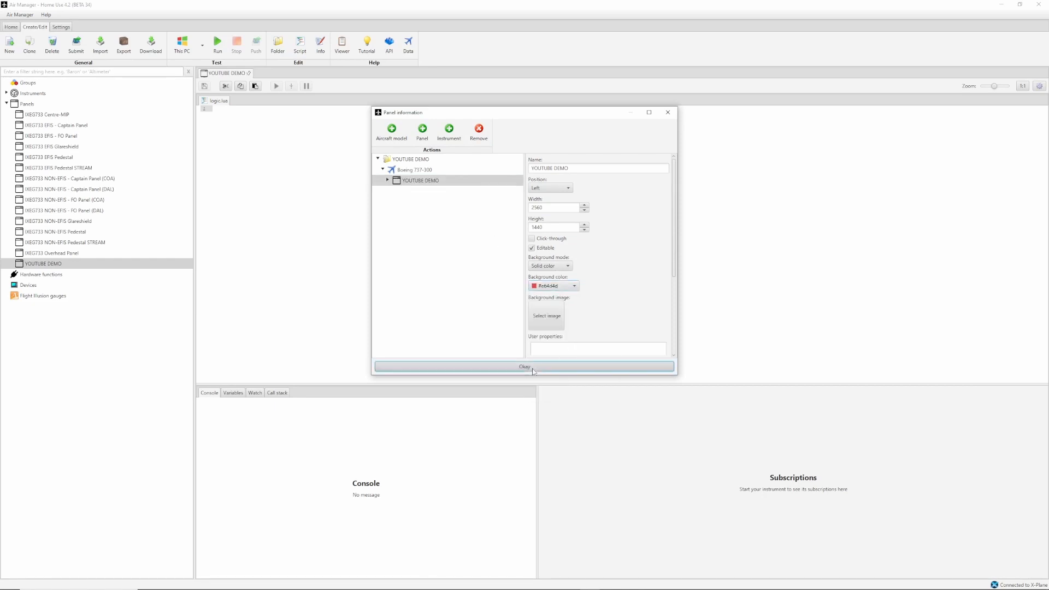
Step: Run the YOUTUBE DEMO panel to check the red background behind its instruments, and stop it again
{"action": "left_click", "coordinate": [218, 47]}
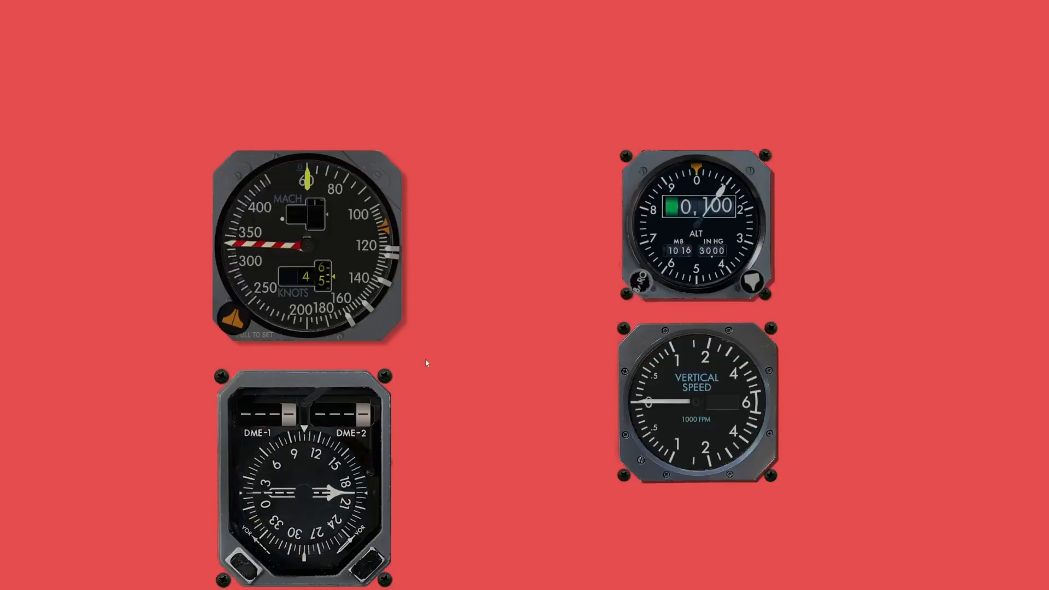
{"action": "right_click", "coordinate": [460, 365]}
{"action": "left_click", "coordinate": [484, 382]}
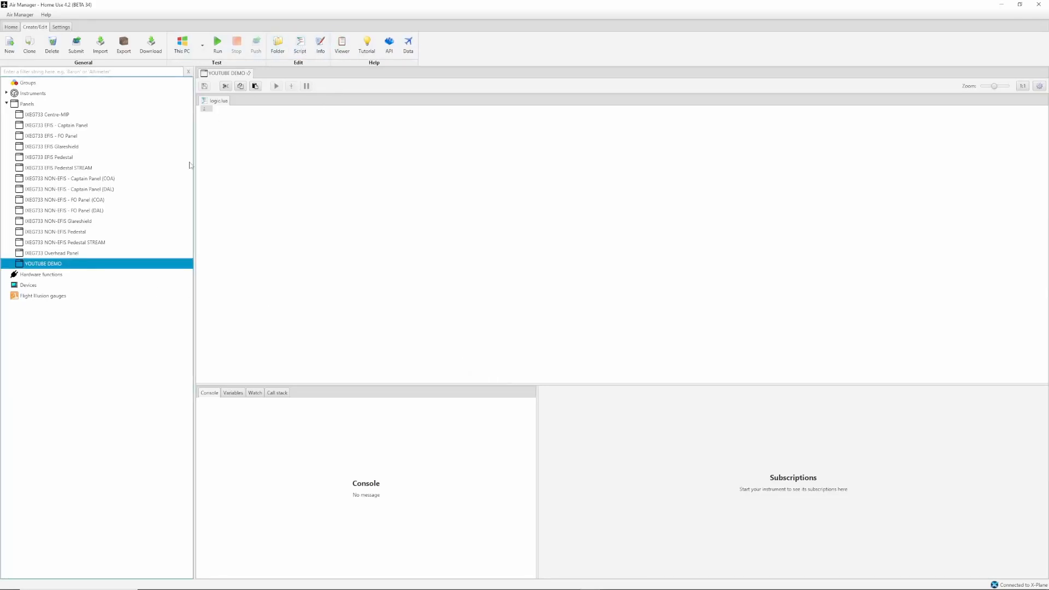
Step: Set the YOUTUBE DEMO panel's background color back to Black and confirm the panel information
{"action": "left_click", "coordinate": [321, 45]}
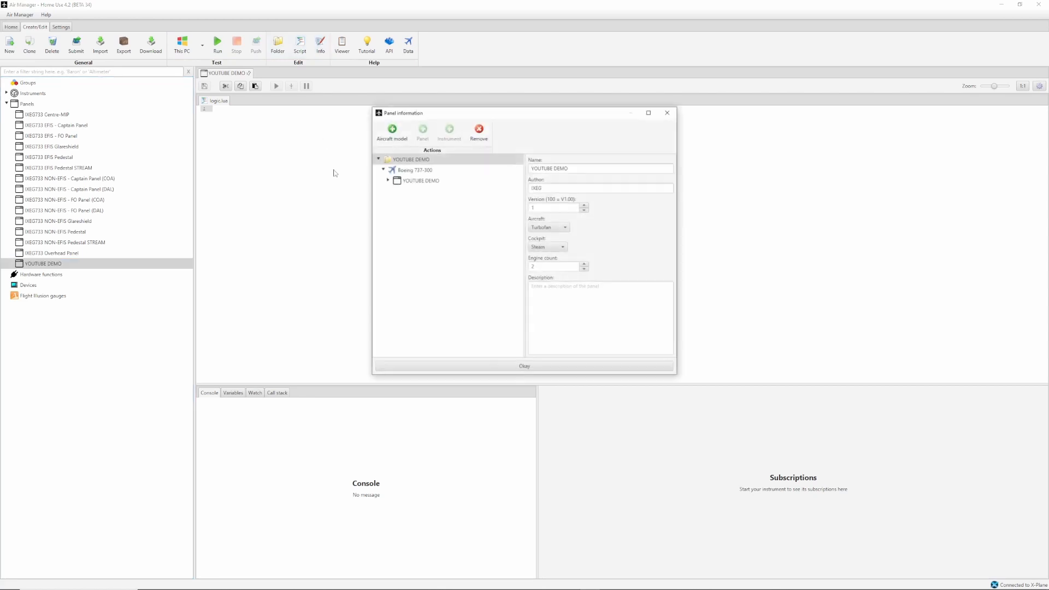
{"action": "left_click", "coordinate": [388, 181]}
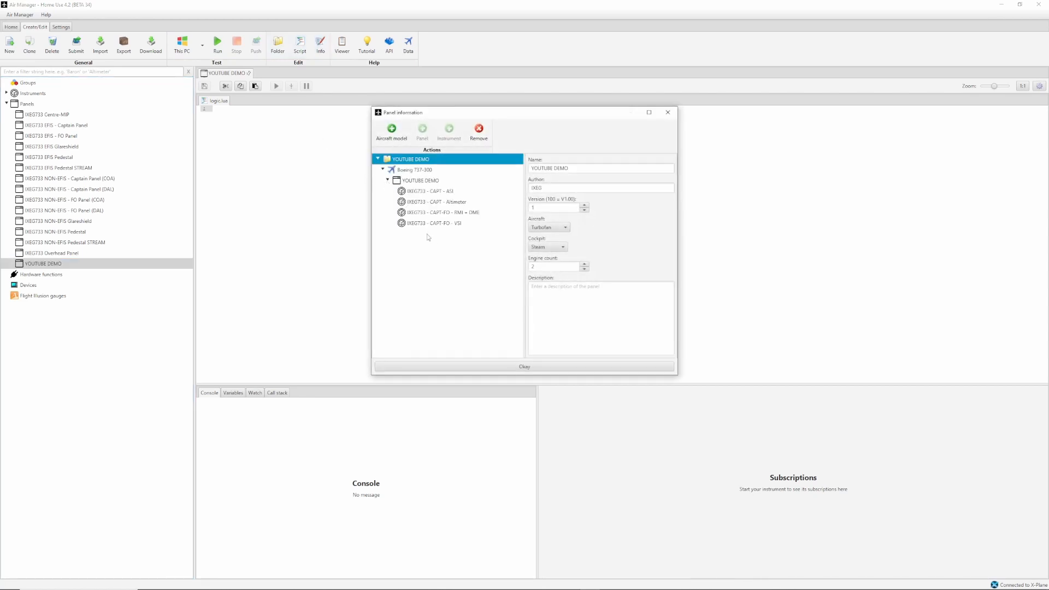
{"action": "left_click", "coordinate": [430, 183]}
{"action": "left_click", "coordinate": [552, 288]}
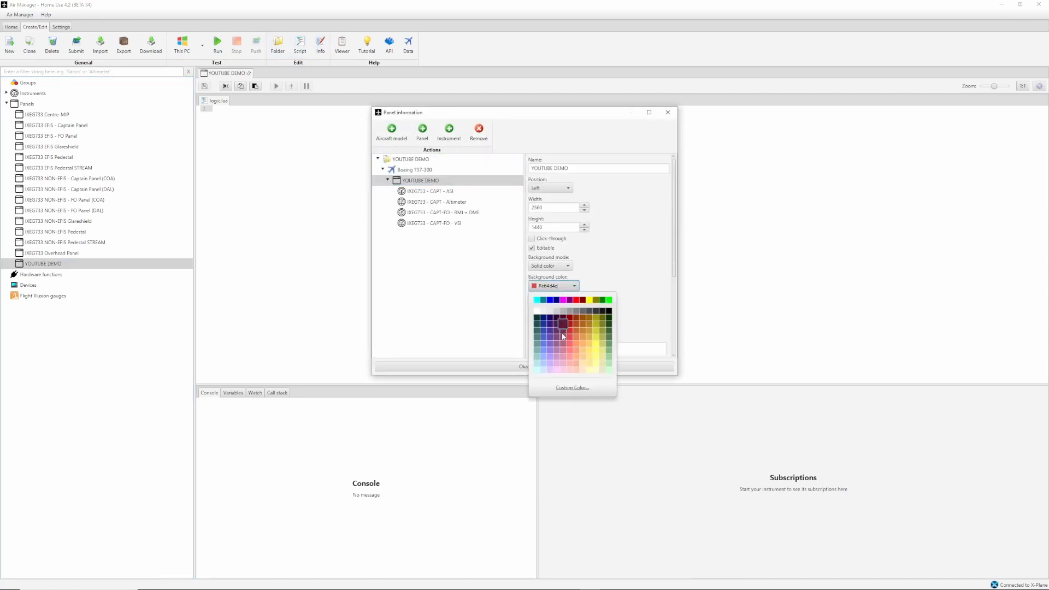
{"action": "left_click", "coordinate": [609, 315]}
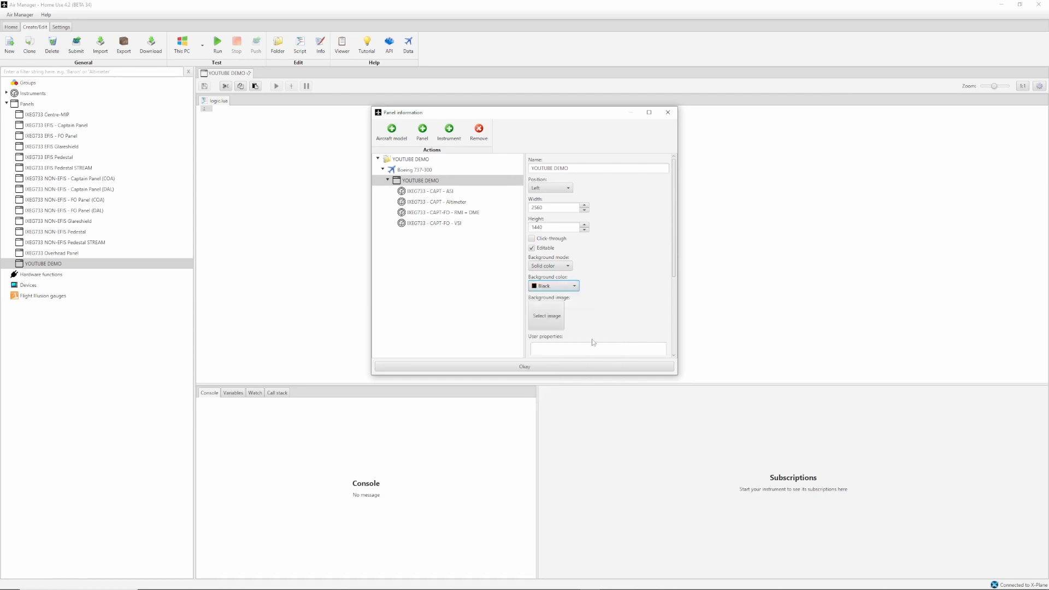
{"action": "left_click", "coordinate": [525, 367]}
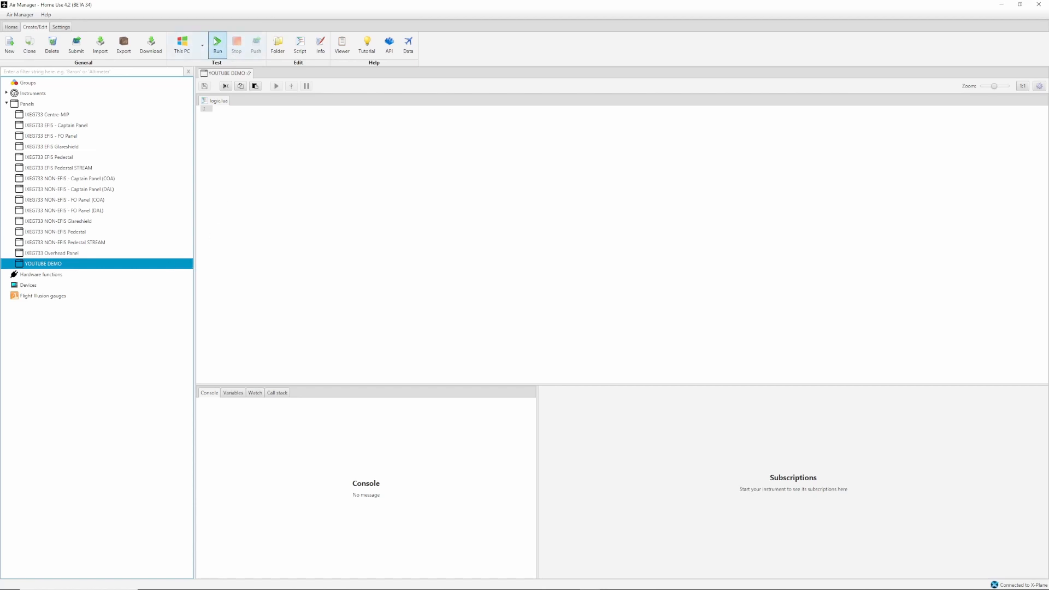
Step: Run the YOUTUBE DEMO panel to check the black background, and stop it again
{"action": "left_click", "coordinate": [218, 43]}
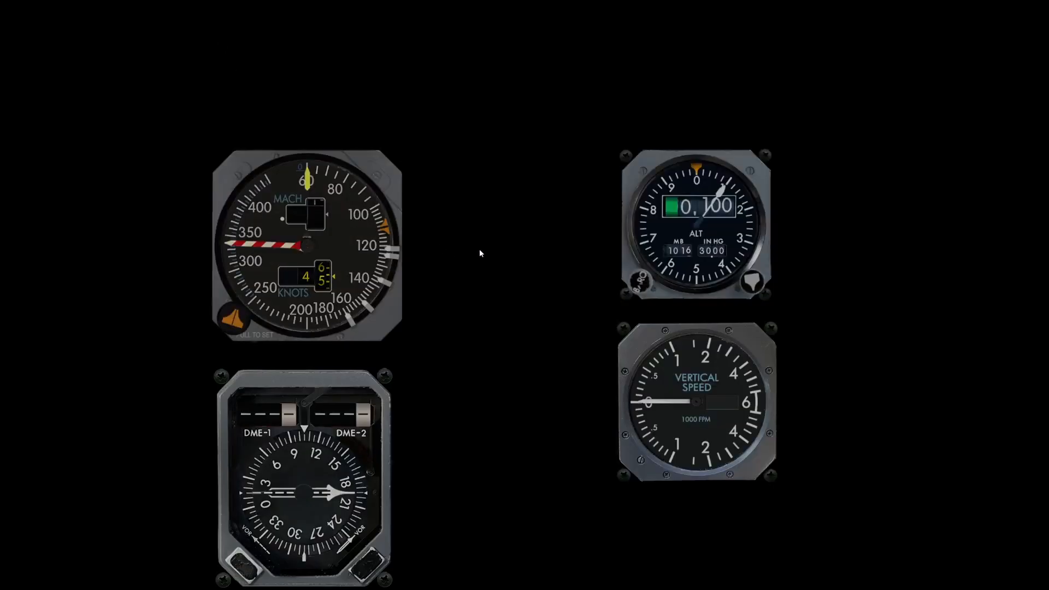
{"action": "right_click", "coordinate": [84, 254]}
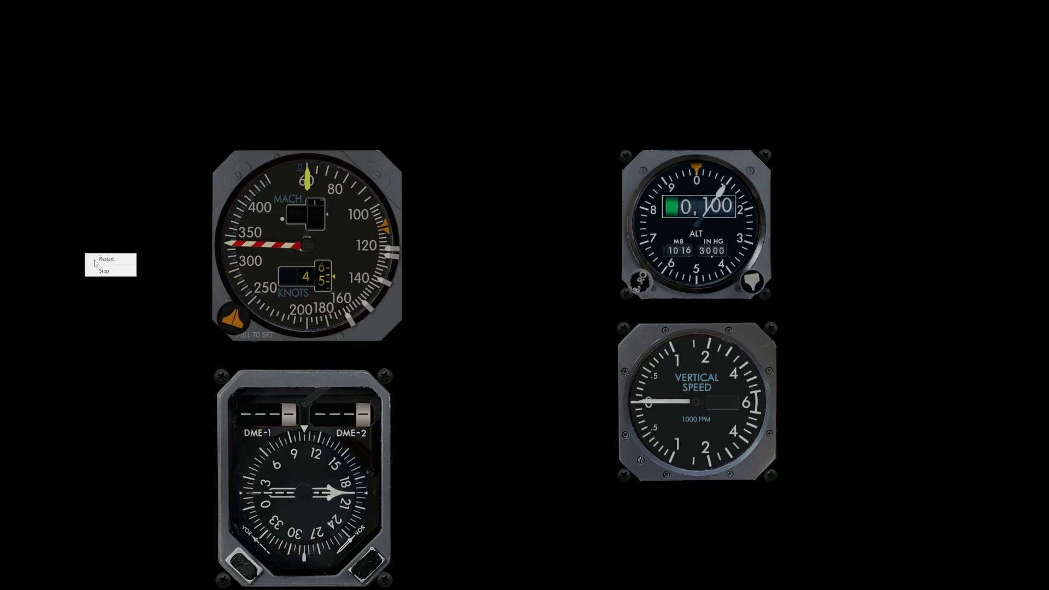
{"action": "left_click", "coordinate": [109, 268]}
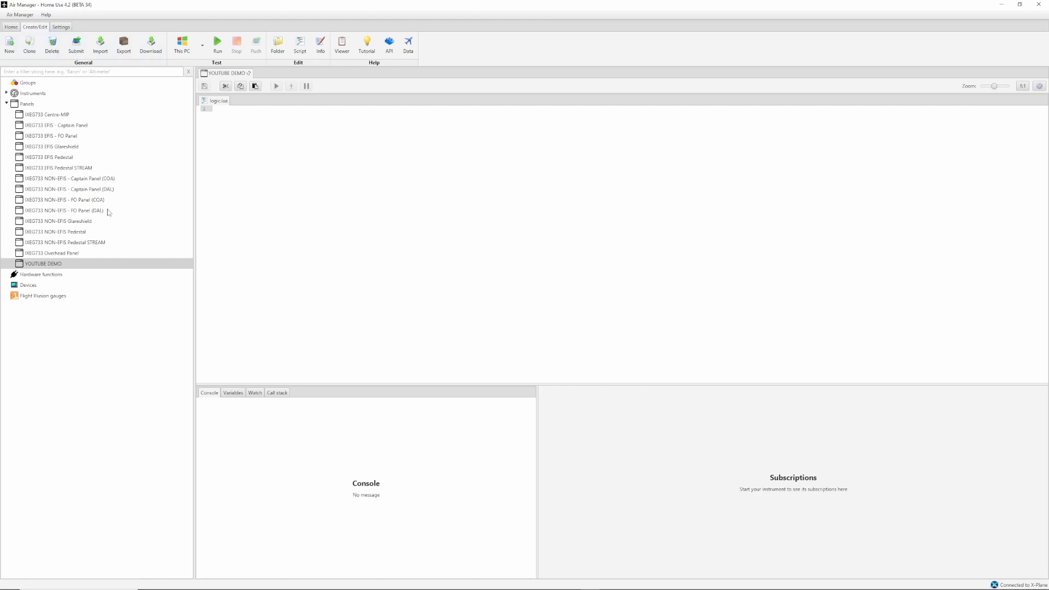
Step: Run the YOUTUBE DEMO panel again and try out the airspeed indicator's bug knob
{"action": "left_click", "coordinate": [55, 264]}
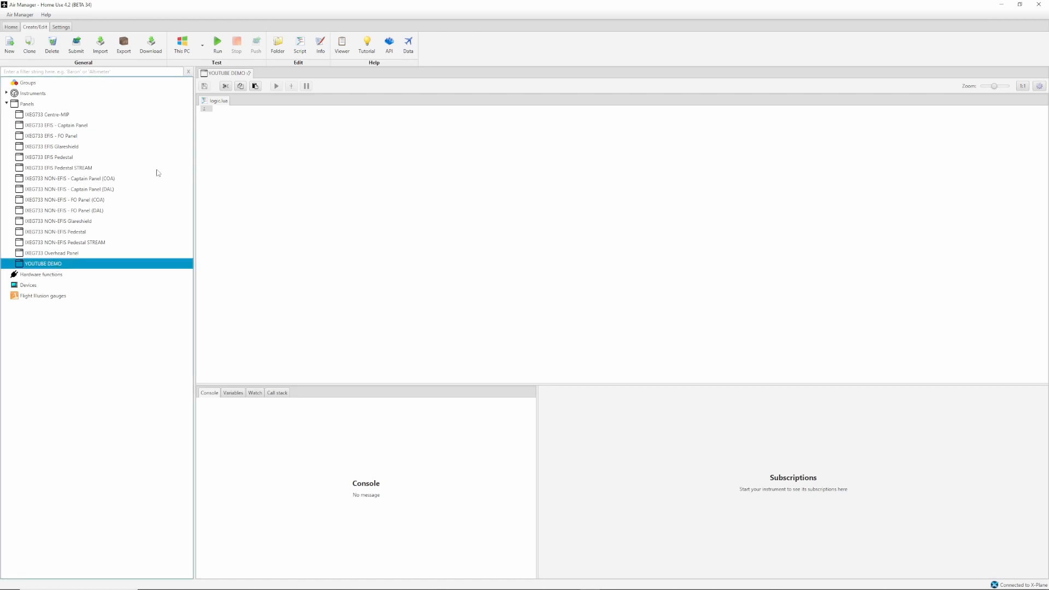
{"action": "left_click", "coordinate": [219, 45]}
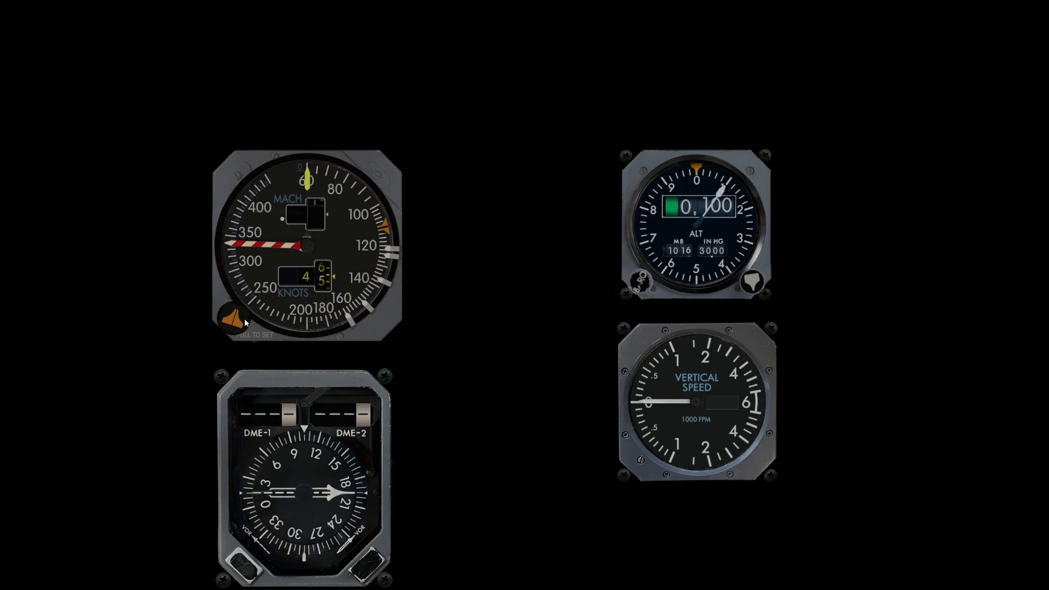
{"action": "left_click", "coordinate": [232, 324]}
{"action": "scroll", "coordinate": [235, 324], "scroll_direction": "up", "scroll_amount": 10}
{"action": "left_click", "coordinate": [238, 324]}
Step: Lower the altimeter's barometric setting to 29.98 in Hg, turn its bug knob, and stop the panel test
{"action": "scroll", "coordinate": [630, 283], "scroll_direction": "down", "scroll_amount": 1}
{"action": "scroll", "coordinate": [630, 283], "scroll_direction": "down", "scroll_amount": 1}
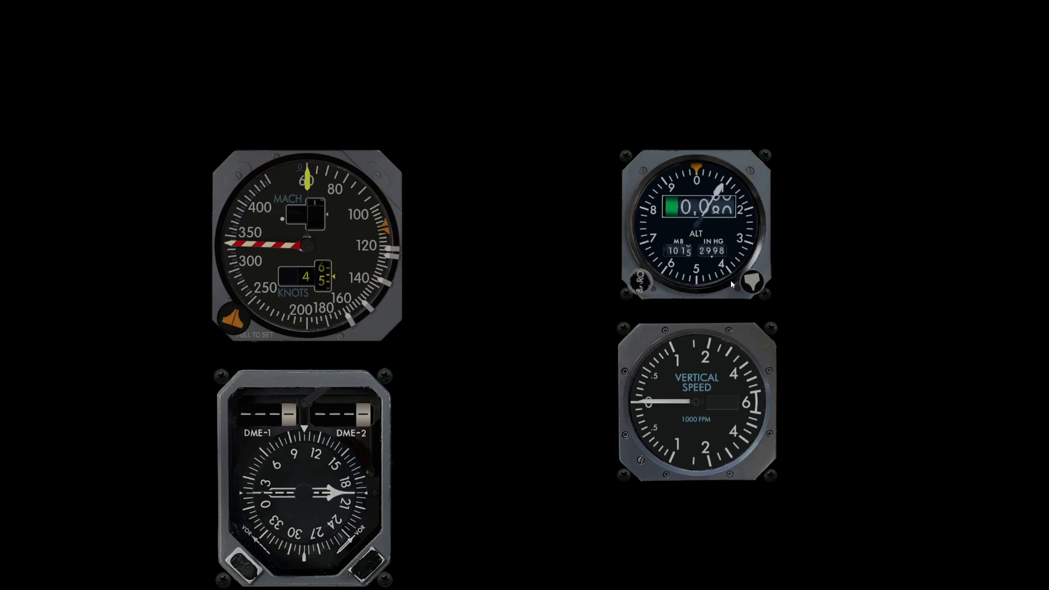
{"action": "scroll", "coordinate": [748, 284], "scroll_direction": "down", "scroll_amount": 2}
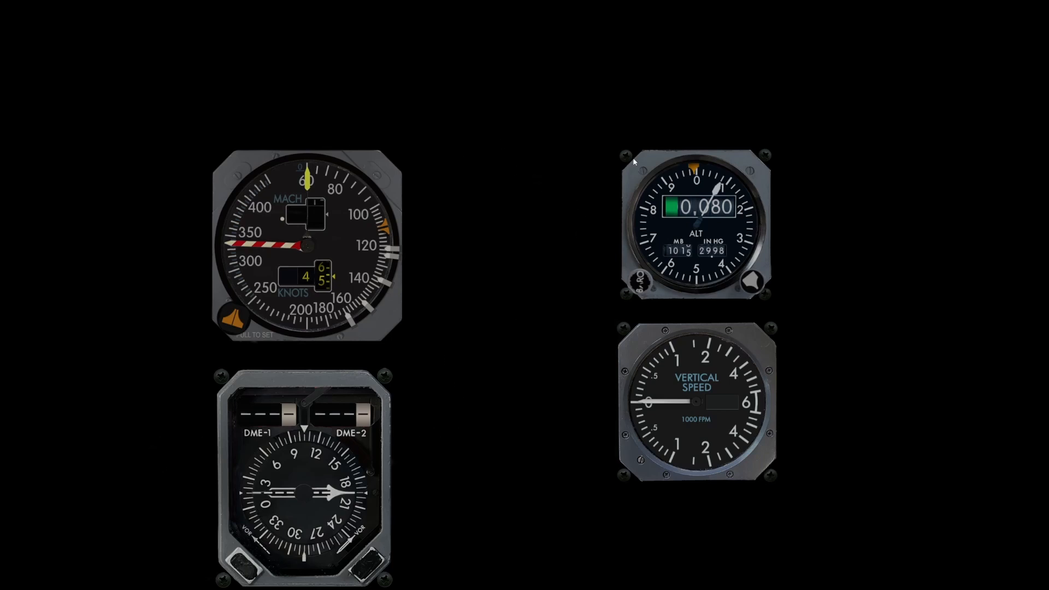
{"action": "right_click", "coordinate": [498, 312]}
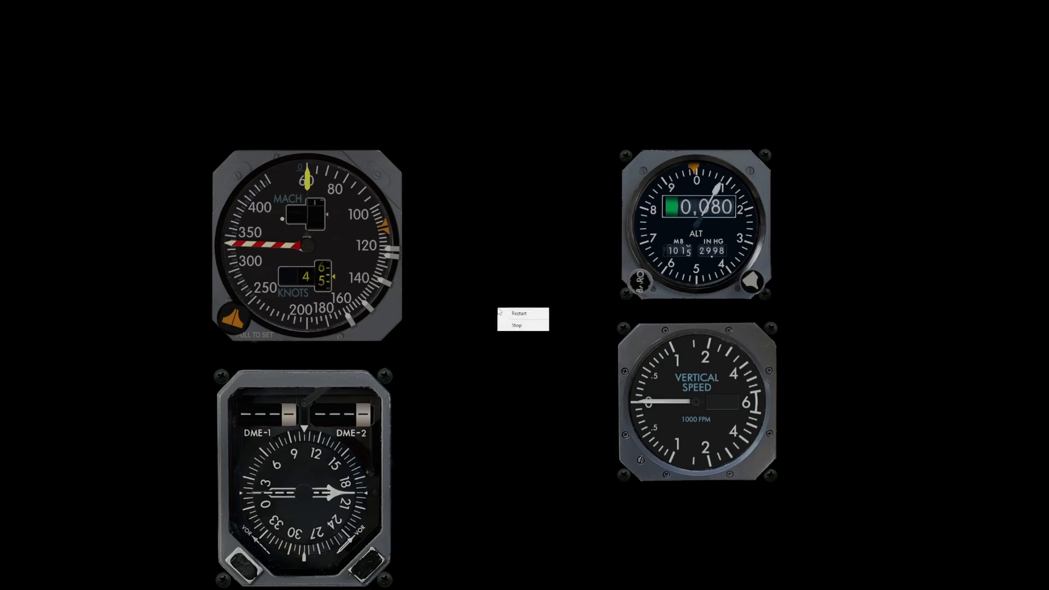
{"action": "left_click", "coordinate": [521, 328]}
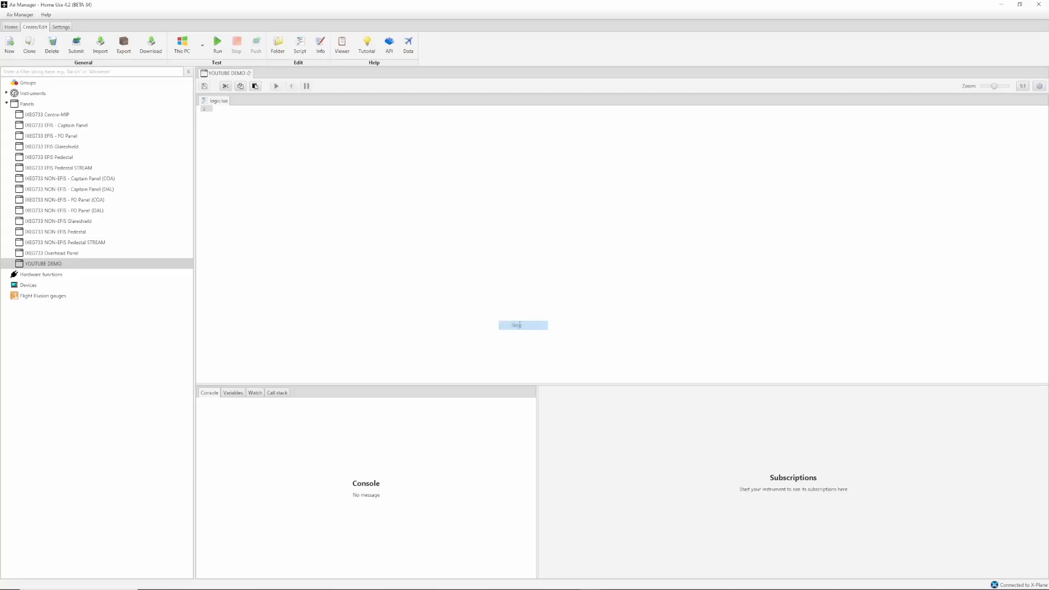
Step: Find the YOUTUBE DEMO panel with the search text "you" and add it to the home panel list on Display 1 (2560x1440)
{"action": "left_click", "coordinate": [11, 27]}
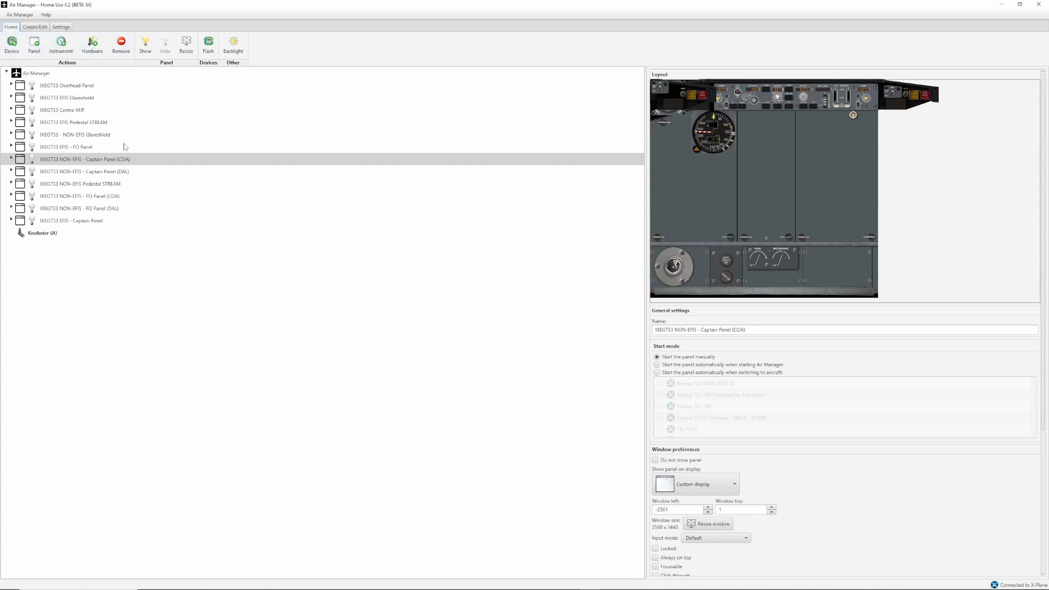
{"action": "left_click", "coordinate": [36, 46]}
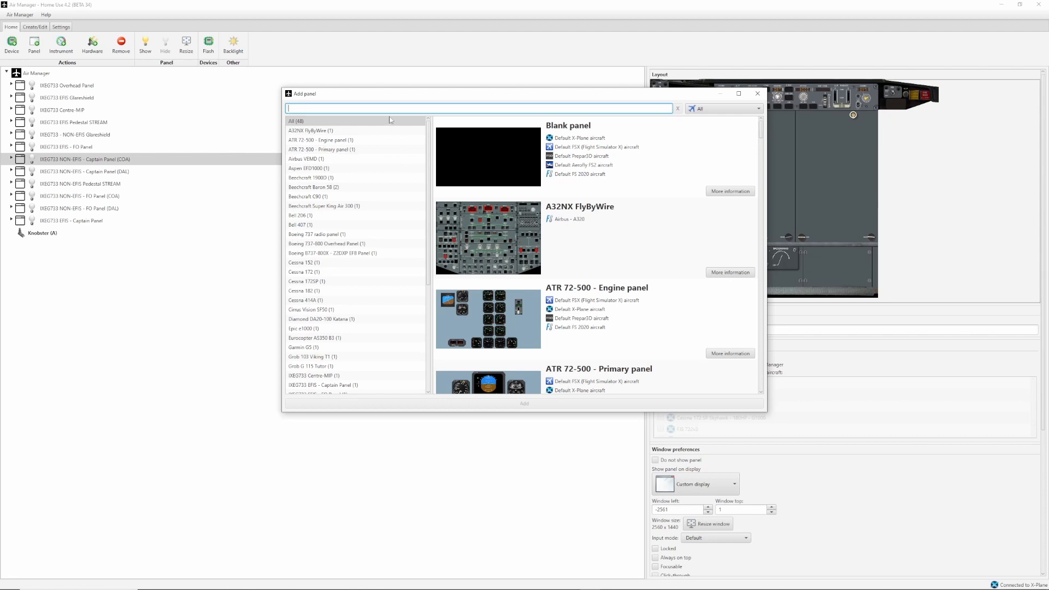
{"action": "type", "text": "you"}
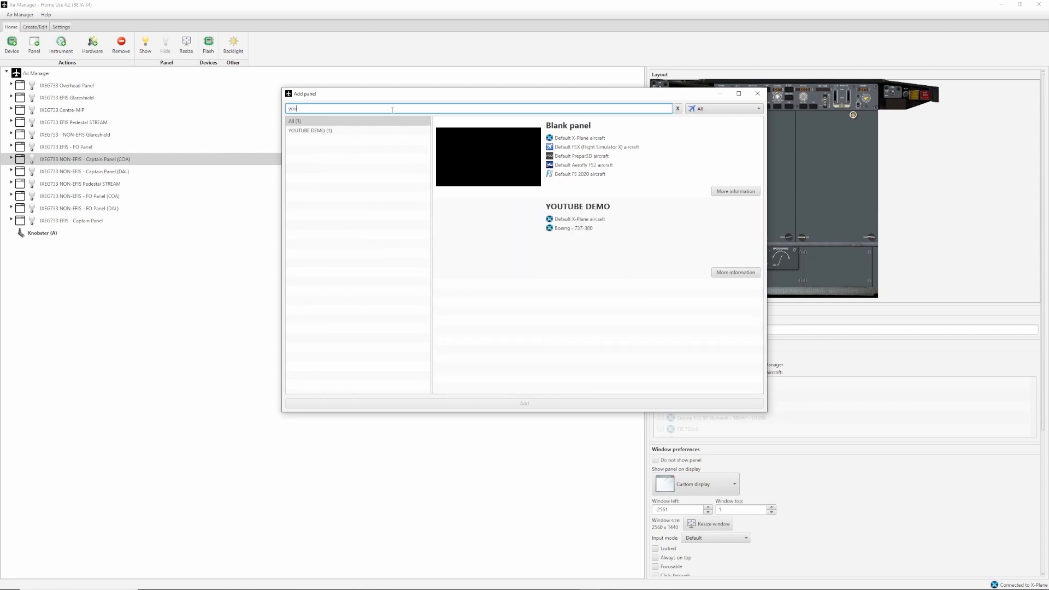
{"action": "left_click", "coordinate": [575, 223]}
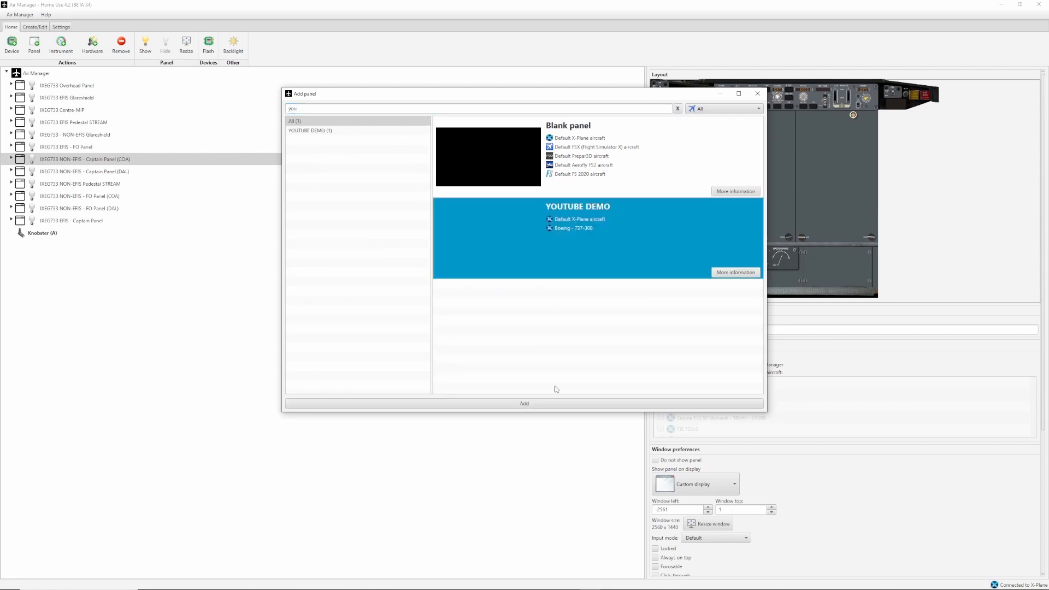
{"action": "left_click", "coordinate": [525, 404]}
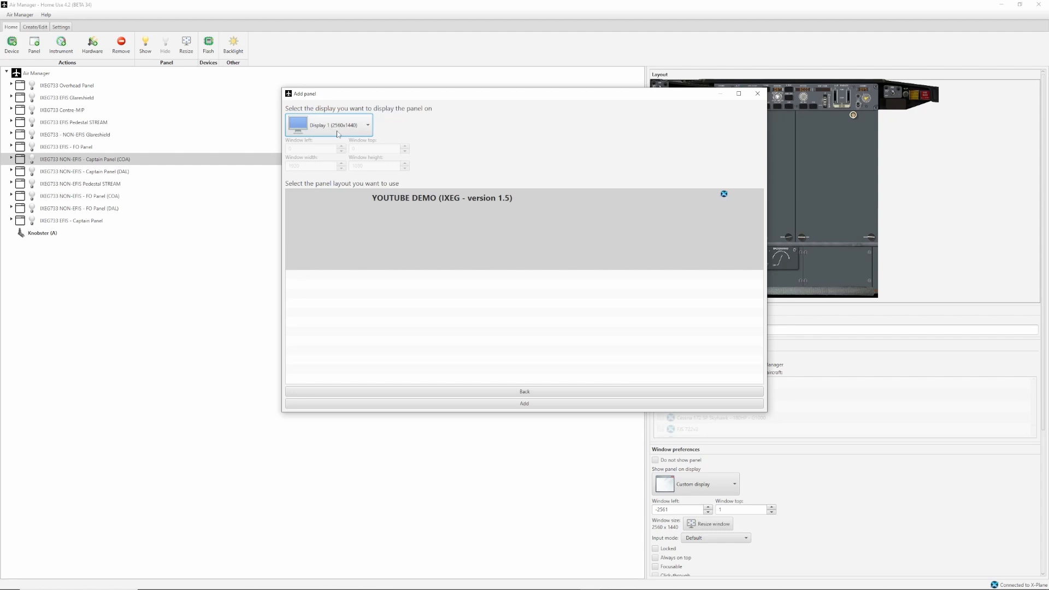
{"action": "left_click", "coordinate": [495, 227]}
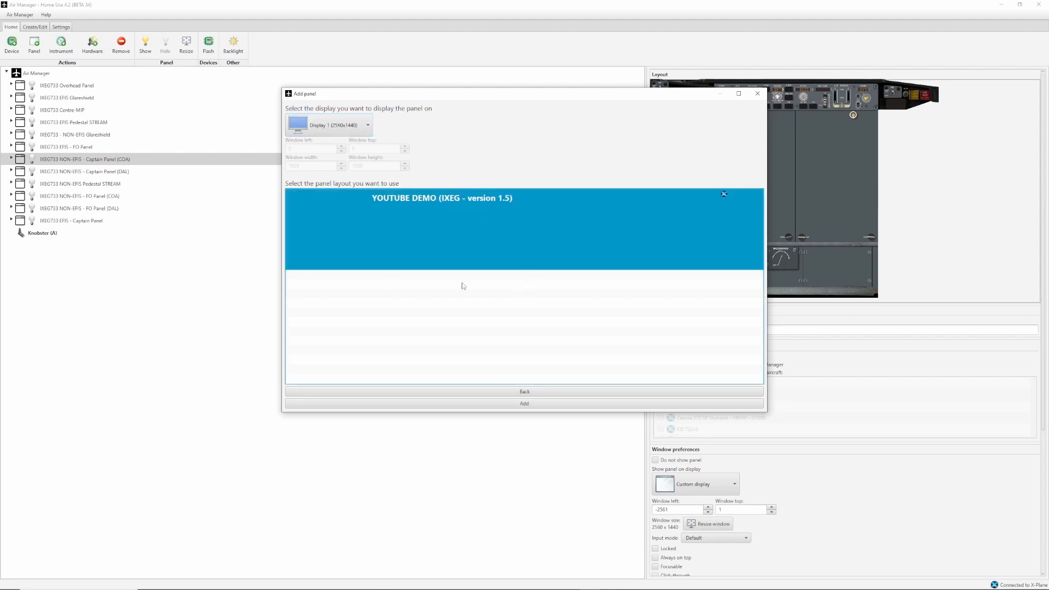
{"action": "left_click", "coordinate": [525, 403]}
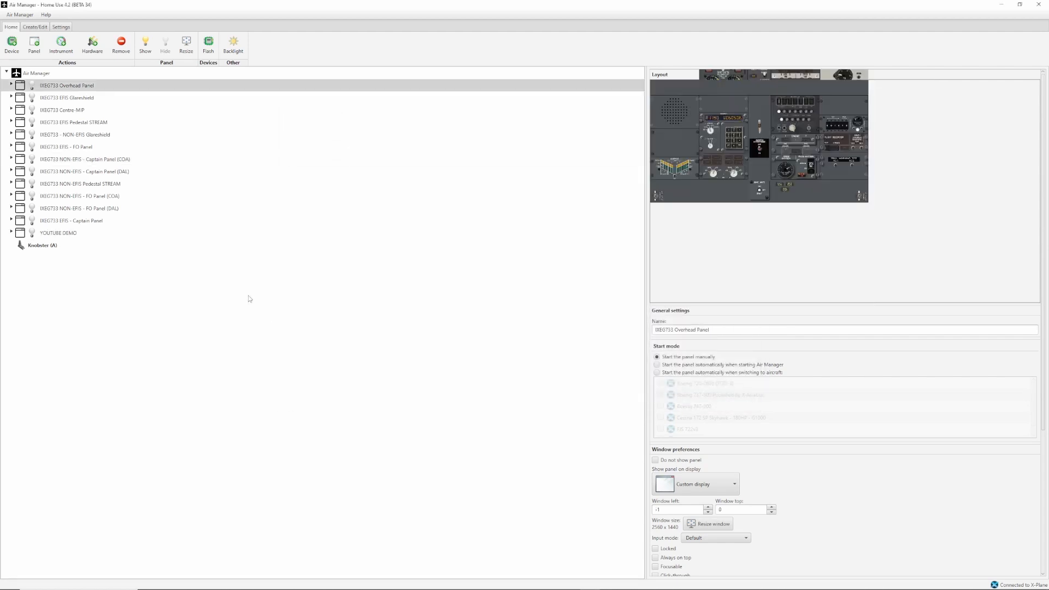
Step: Show the added YOUTUBE DEMO panel and try out both selector knobs at the bottom of the RMI
{"action": "left_click", "coordinate": [48, 235]}
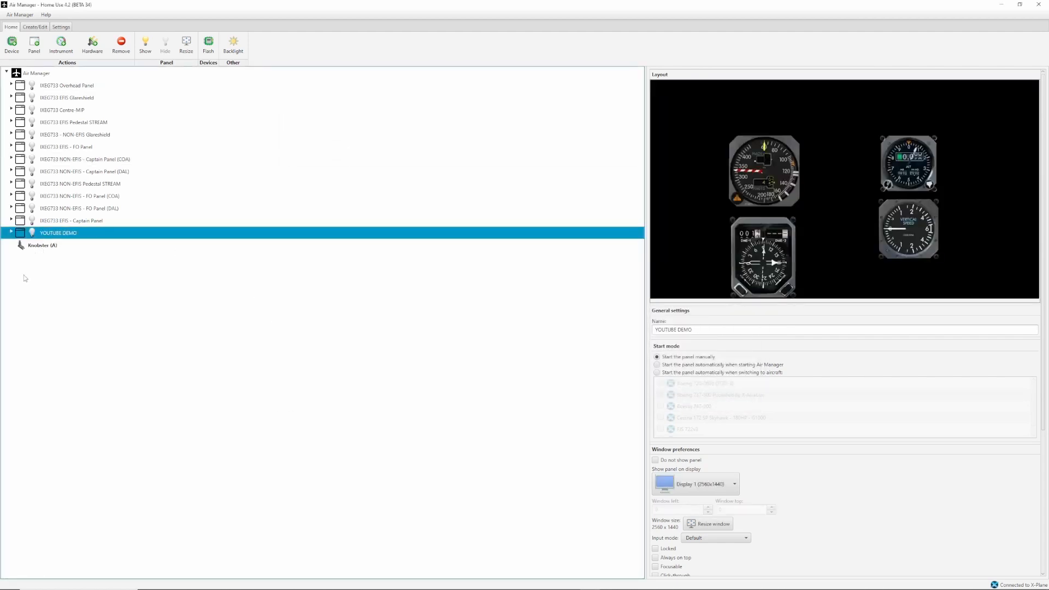
{"action": "double_click", "coordinate": [33, 234]}
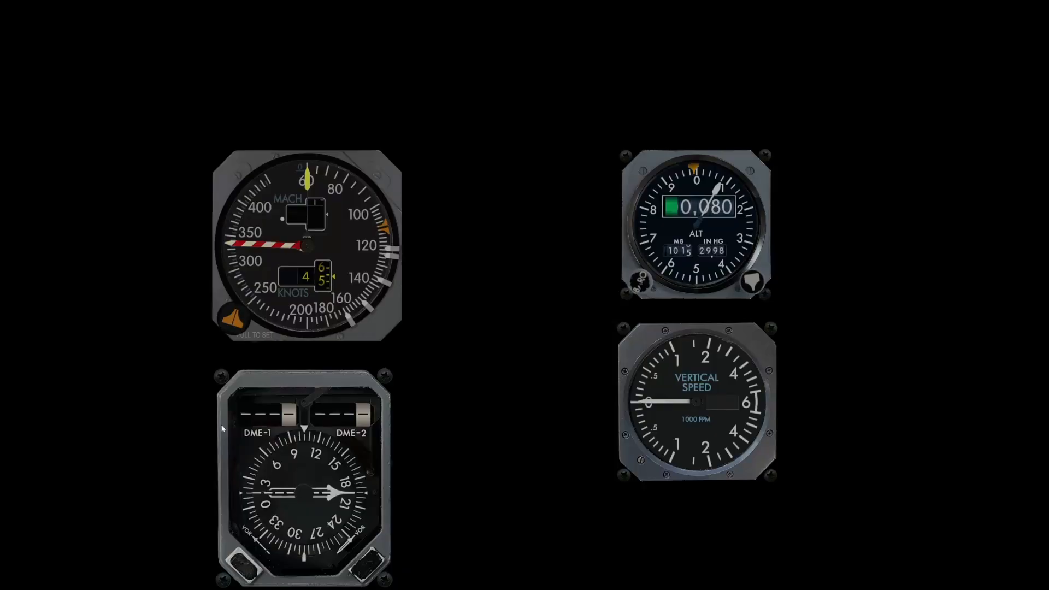
{"action": "left_click", "coordinate": [257, 568]}
{"action": "left_click", "coordinate": [257, 569]}
{"action": "left_click", "coordinate": [367, 571]}
{"action": "left_click", "coordinate": [367, 572]}
{"action": "left_click", "coordinate": [245, 566]}
{"action": "left_click", "coordinate": [244, 566]}
Step: Try out the airspeed indicator's bug knob and close the displayed panel
{"action": "left_click", "coordinate": [244, 326]}
{"action": "left_click", "coordinate": [244, 326]}
{"action": "right_click", "coordinate": [106, 342]}
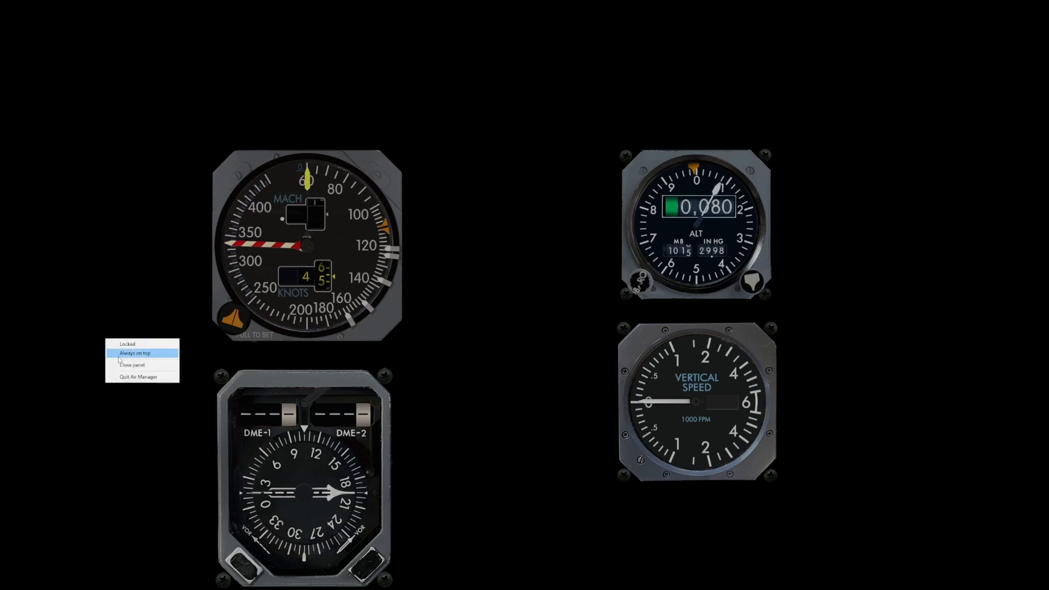
{"action": "left_click", "coordinate": [139, 365]}
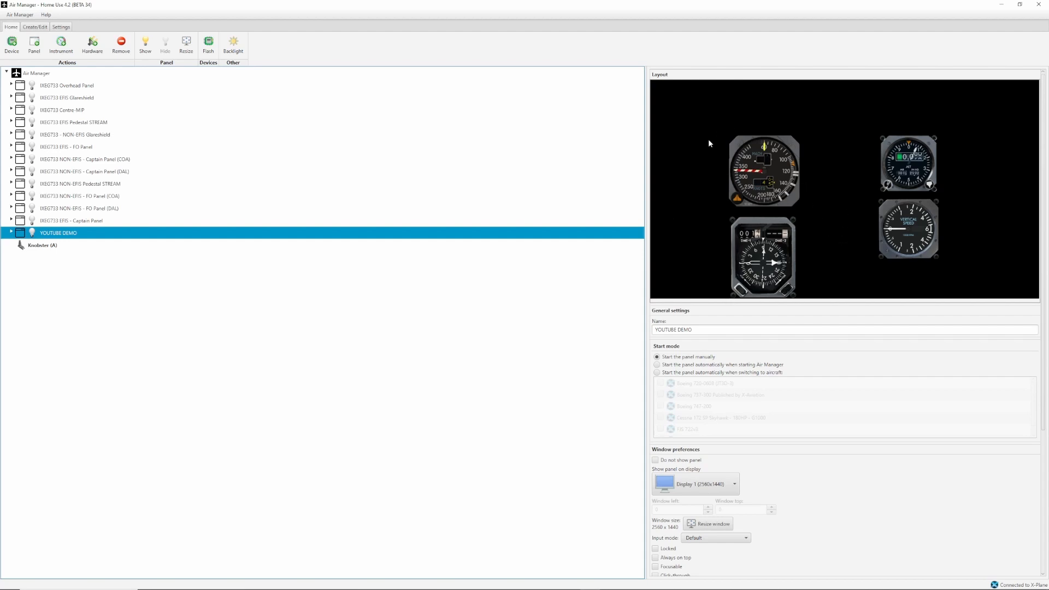
Step: Remove the YOUTUBE DEMO panel from the home panel list and confirm the removal
{"action": "right_click", "coordinate": [116, 235]}
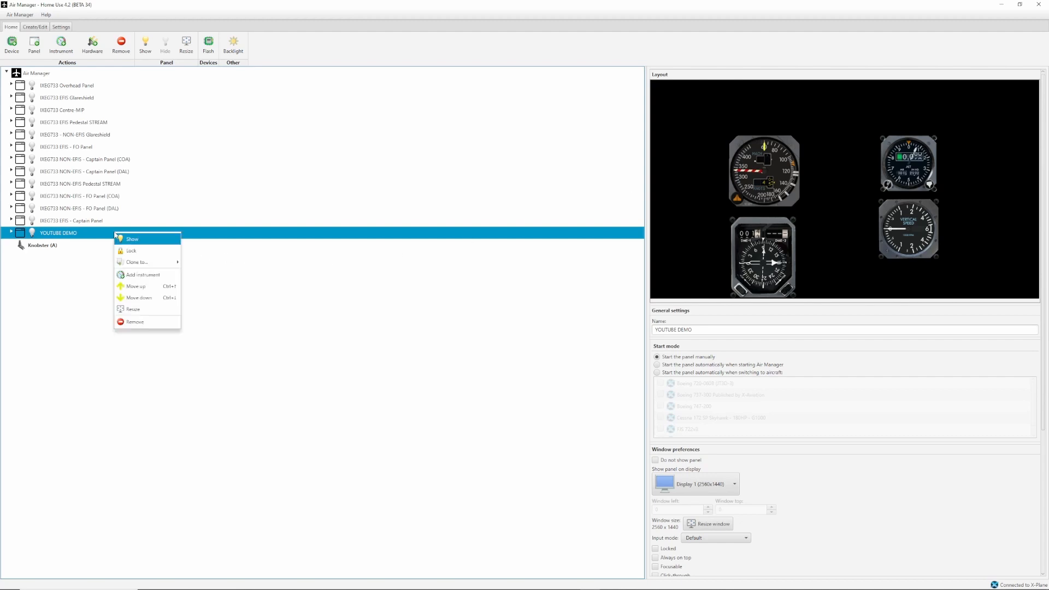
{"action": "left_click", "coordinate": [134, 322]}
{"action": "left_click", "coordinate": [511, 239]}
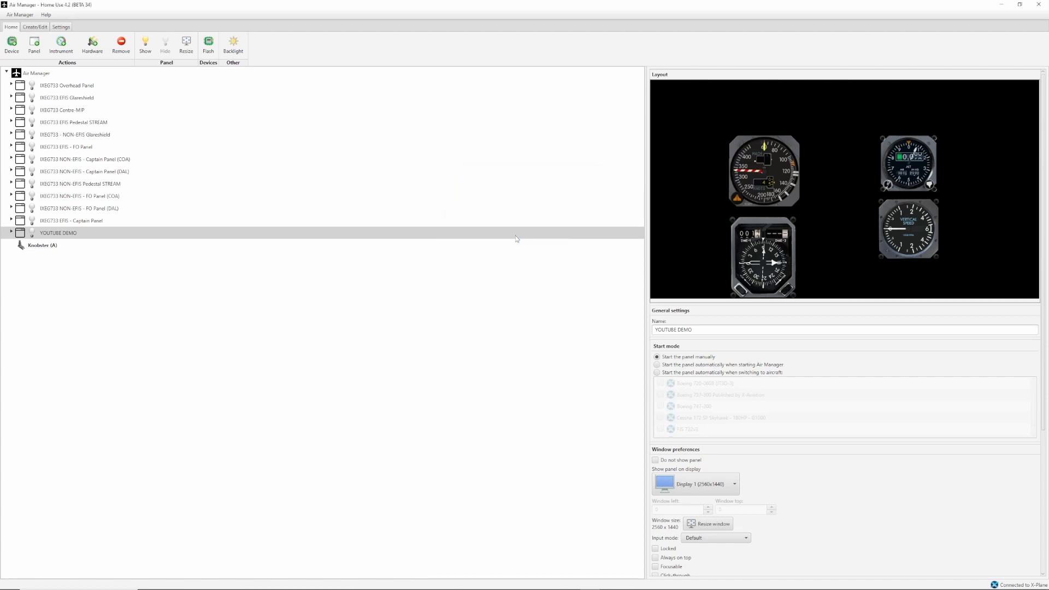
Step: Add the YOUTUBE DEMO panel to the home list again on Display 1 (2560x1440) and show it
{"action": "left_click", "coordinate": [35, 46]}
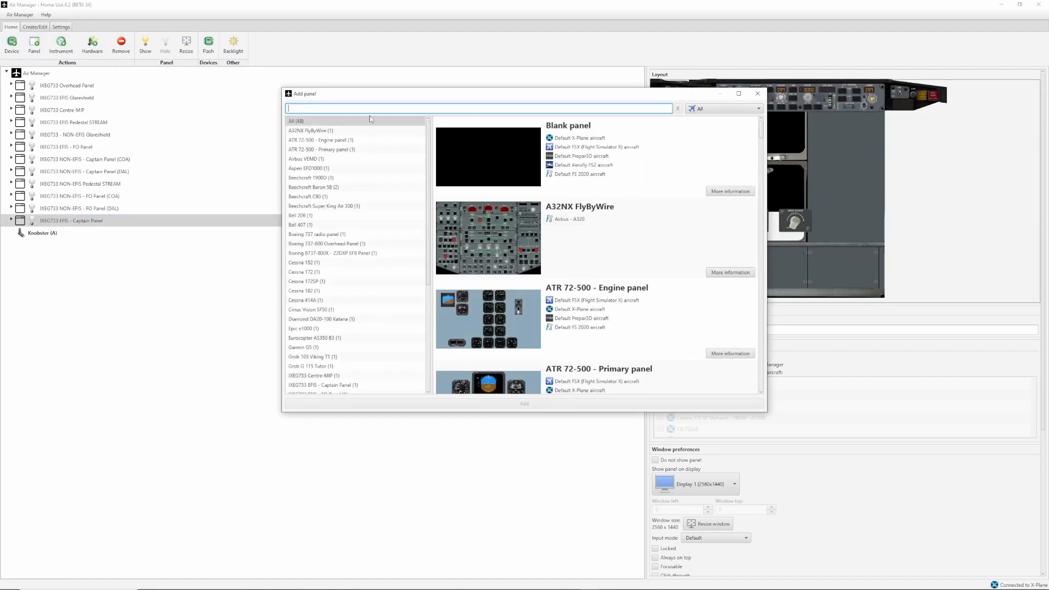
{"action": "type", "text": "you"}
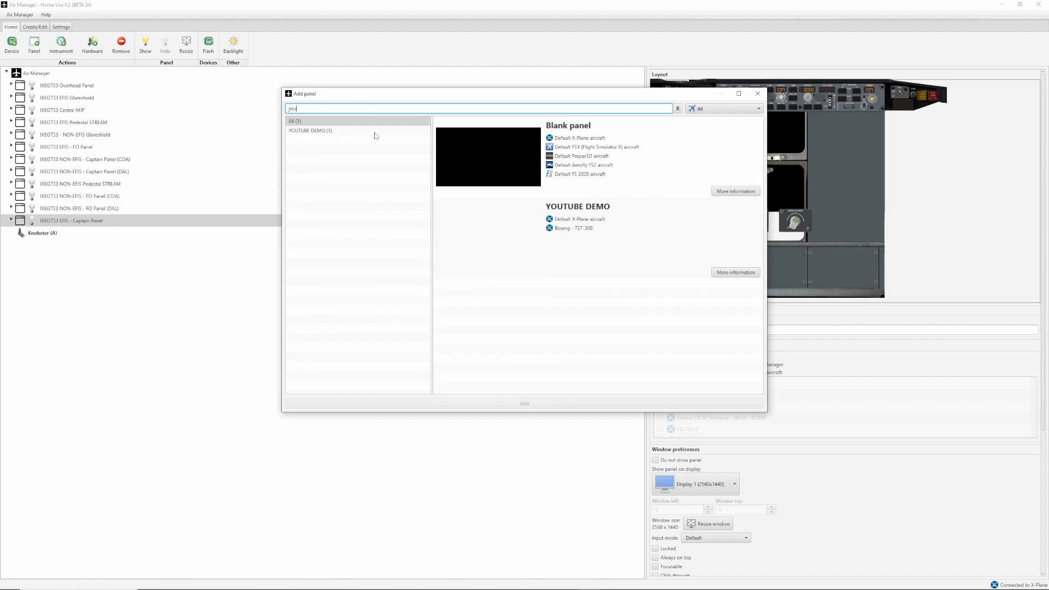
{"action": "left_click", "coordinate": [575, 233]}
{"action": "left_click", "coordinate": [556, 406]}
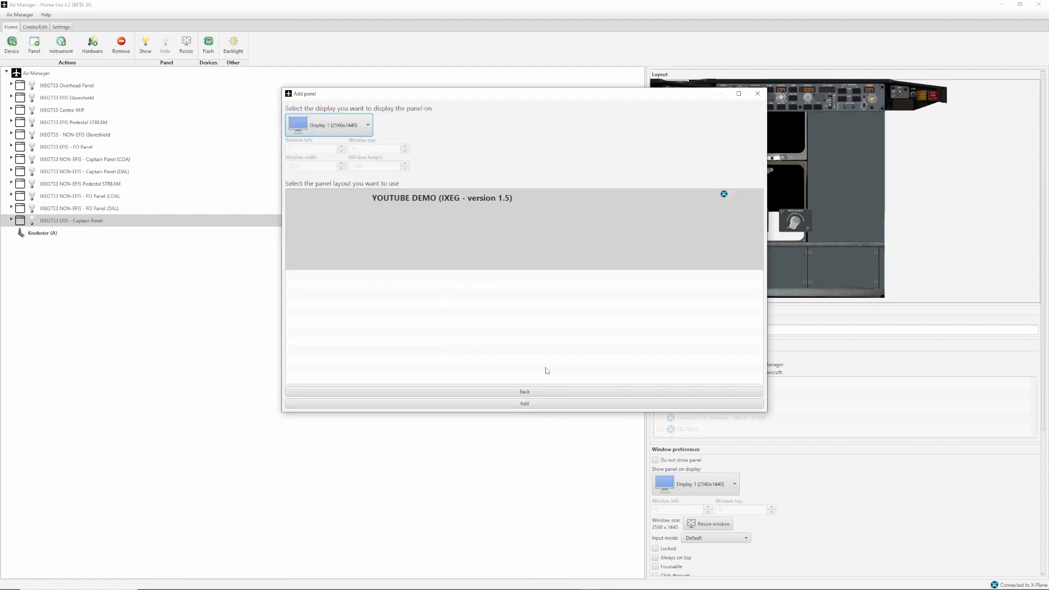
{"action": "left_click", "coordinate": [546, 404]}
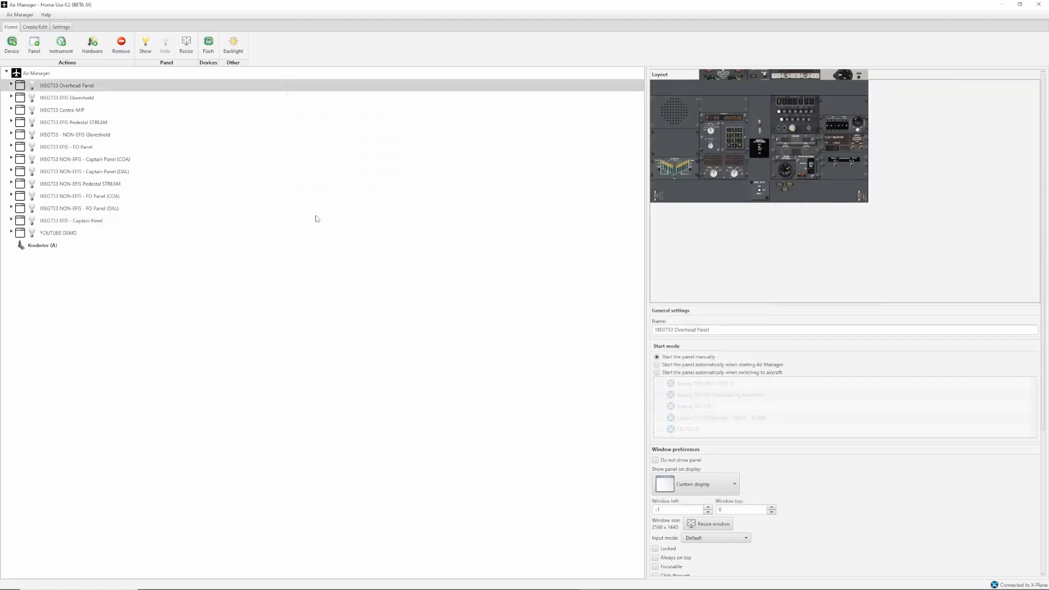
{"action": "left_click", "coordinate": [57, 234]}
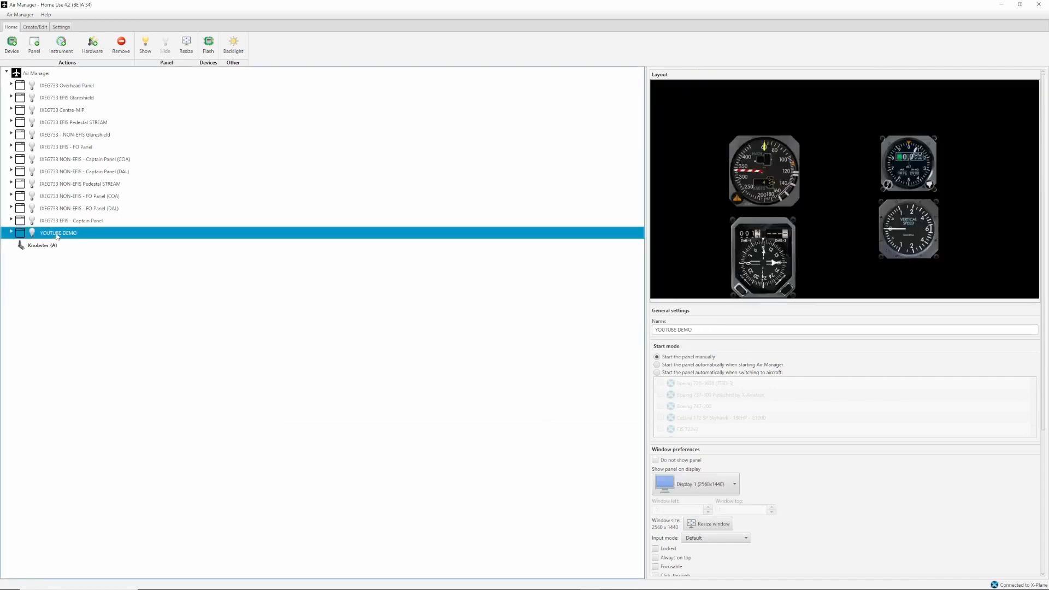
{"action": "left_click", "coordinate": [31, 233]}
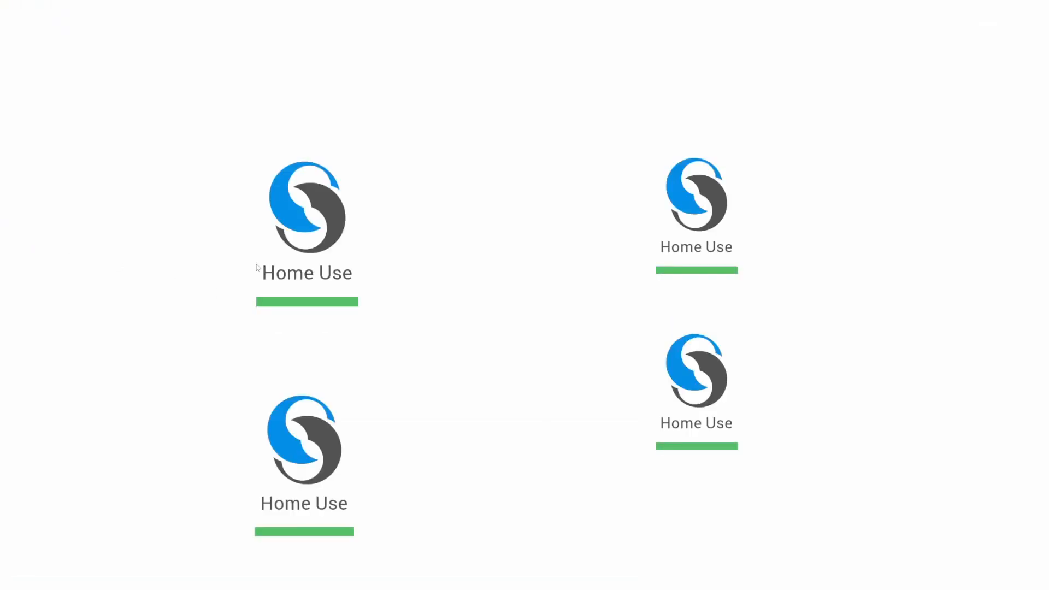